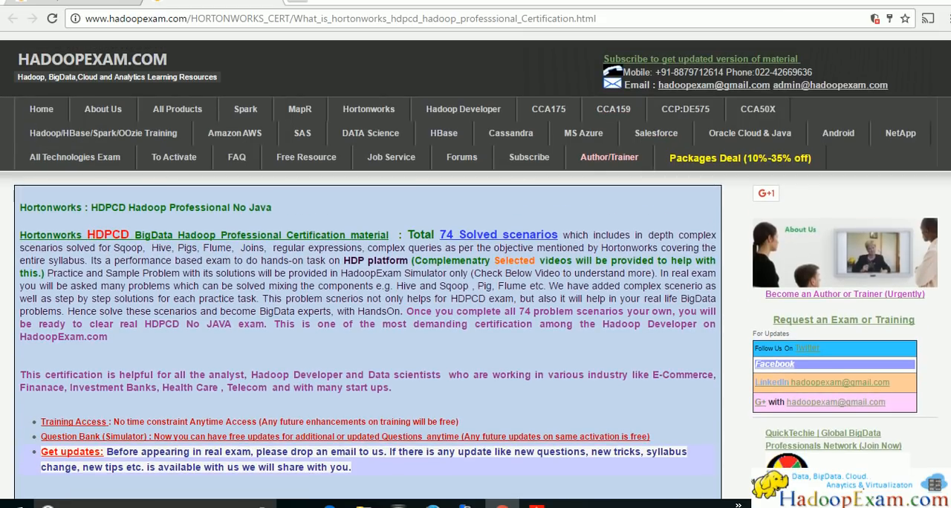
Switch to the Hortonworks sandbox setup PDF in Adobe Acrobat Reader and read through its seven-item contents list
left_click(537, 506)
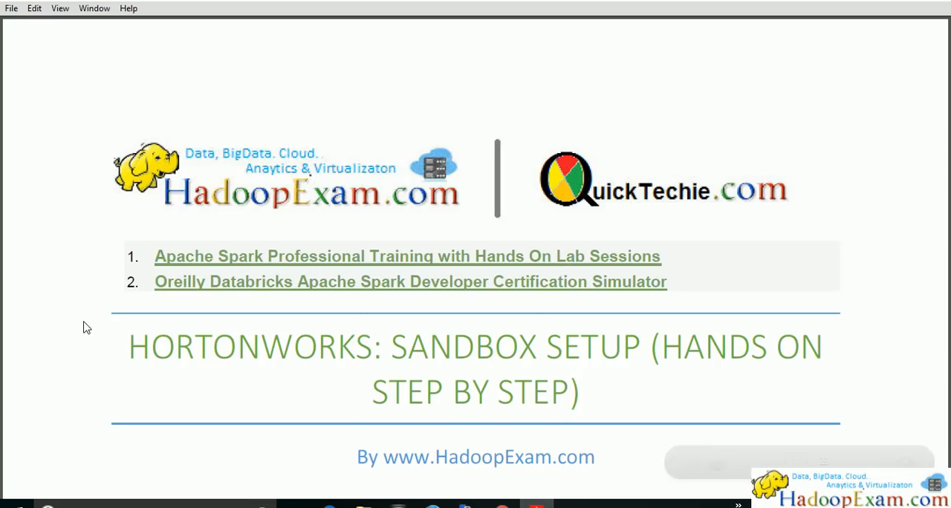
scroll(84, 327, "down", 3)
scroll(84, 328, "down", 6)
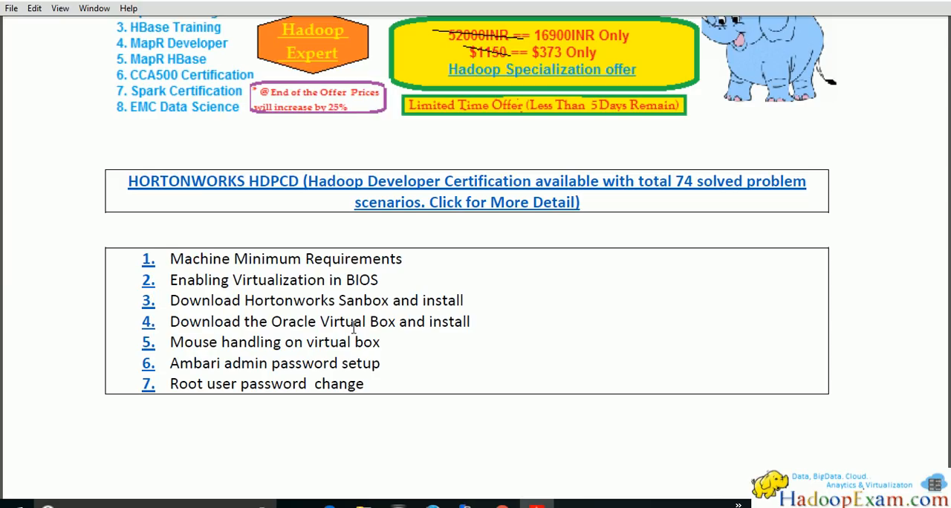
scroll(362, 336, "down", 3)
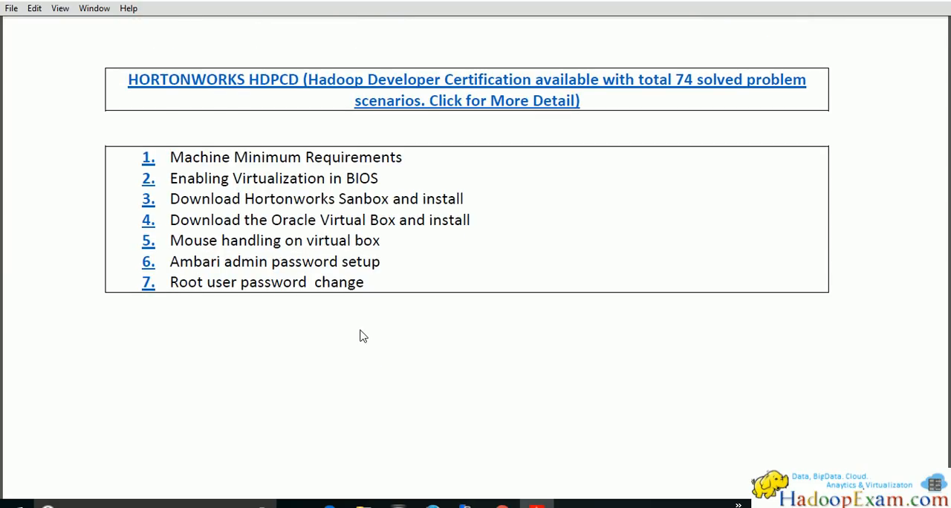
scroll(362, 336, "down", 6)
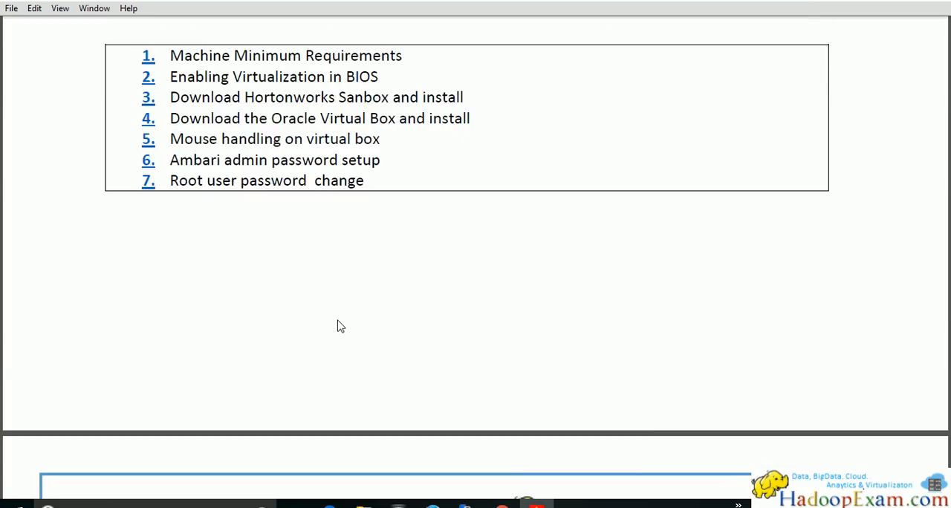
Read the Machine Minimum Requirements section, highlighting the 8 GB RAM minimum and the suggested 16GB
scroll(338, 325, "down", 8)
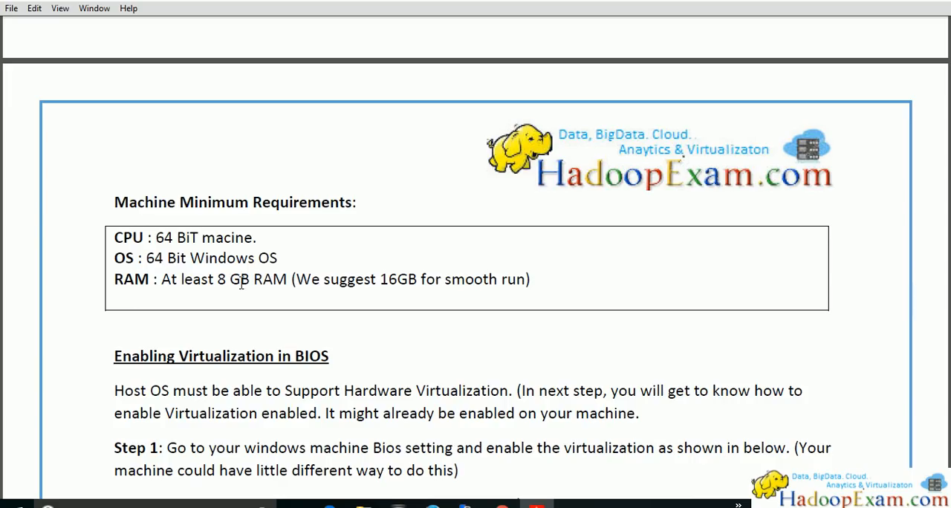
left_click_drag(225, 280, 287, 281)
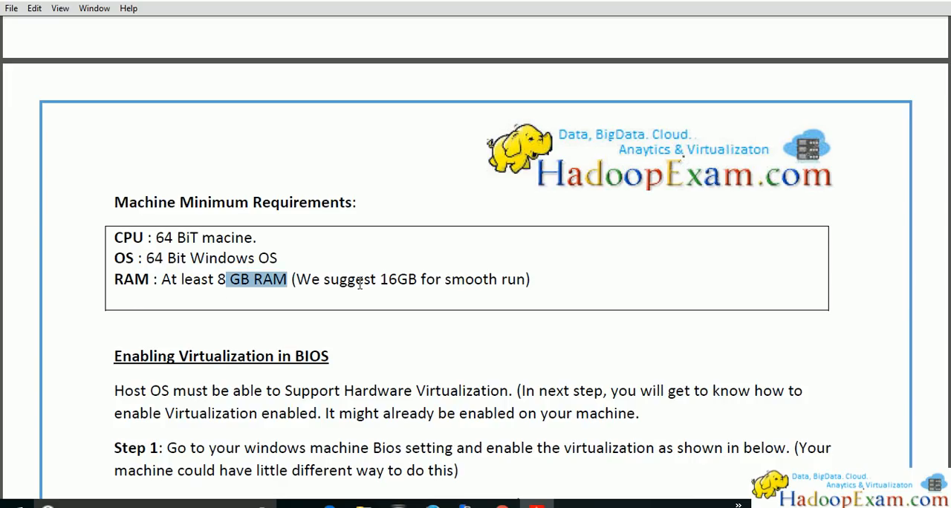
left_click_drag(408, 279, 380, 280)
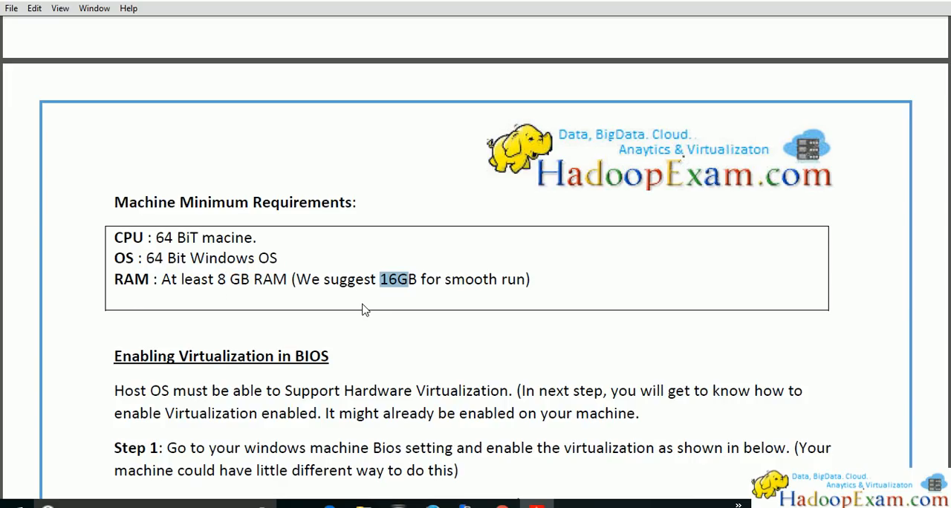
left_click_drag(217, 280, 287, 280)
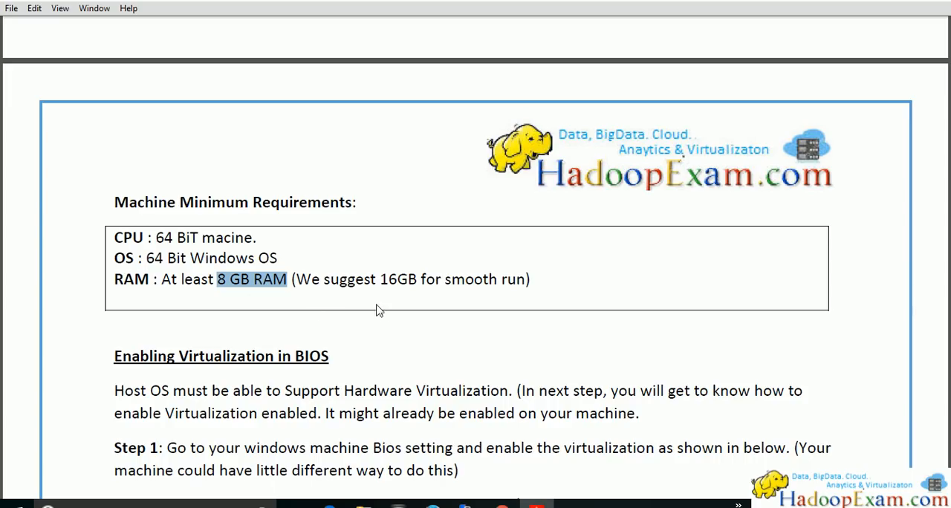
left_click_drag(379, 280, 418, 280)
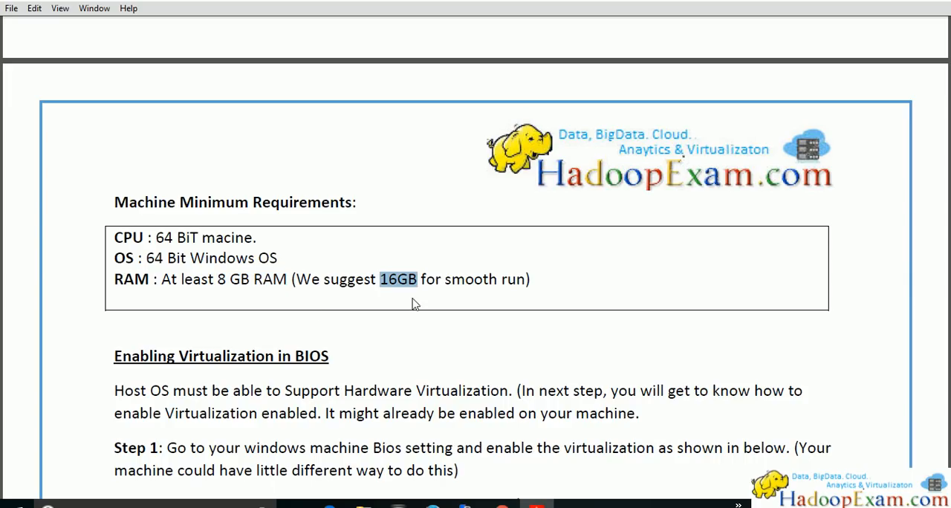
Read the Enabling Virtualization in BIOS instructions, marking the F10 key, the System Configuration heading and the disabled Virtualization Technology setting in the first picture
scroll(408, 346, "down", 3)
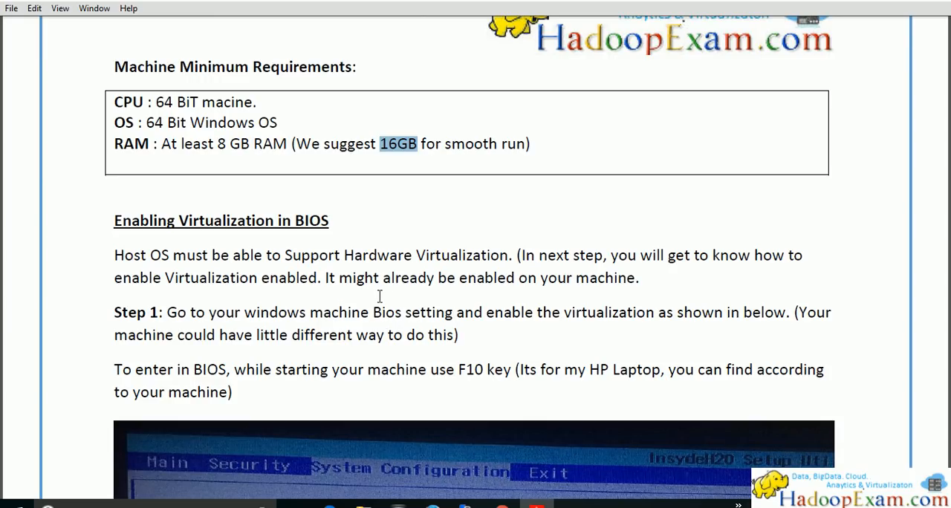
scroll(376, 297, "down", 2)
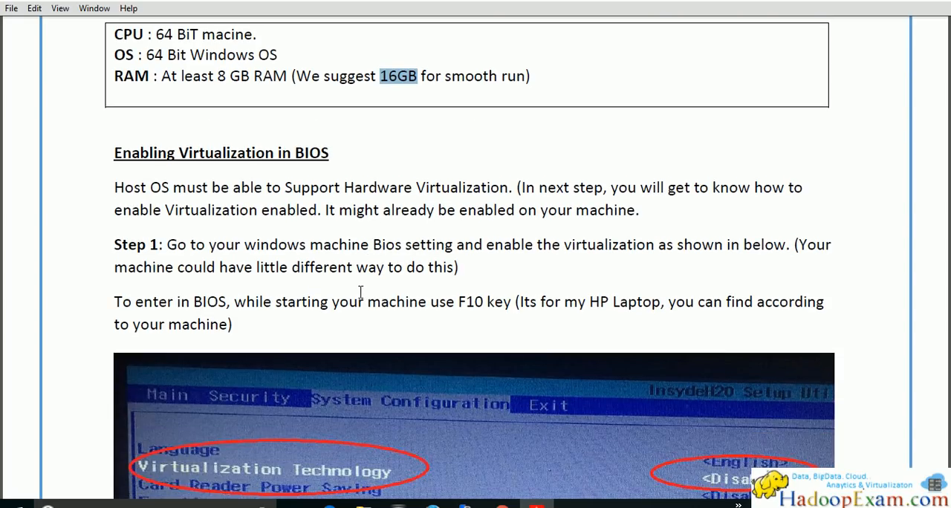
left_click_drag(487, 302, 464, 301)
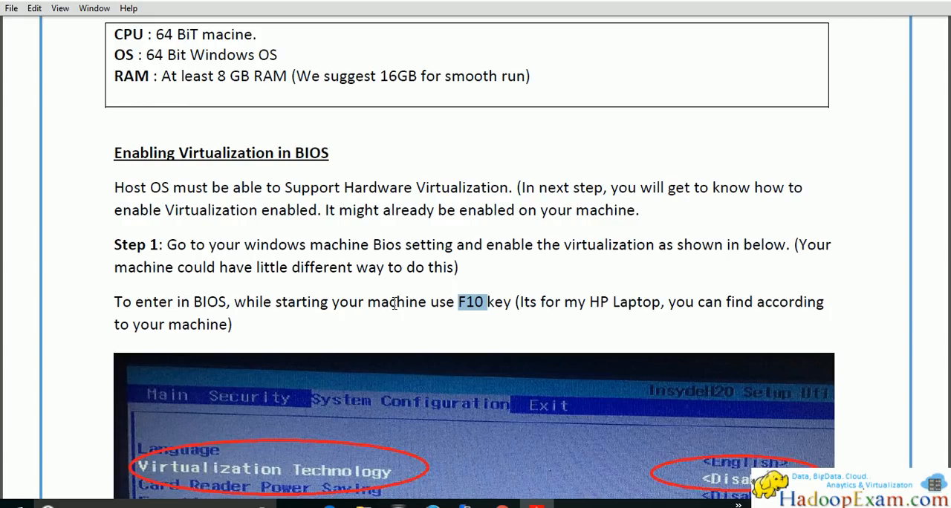
scroll(394, 302, "down", 3)
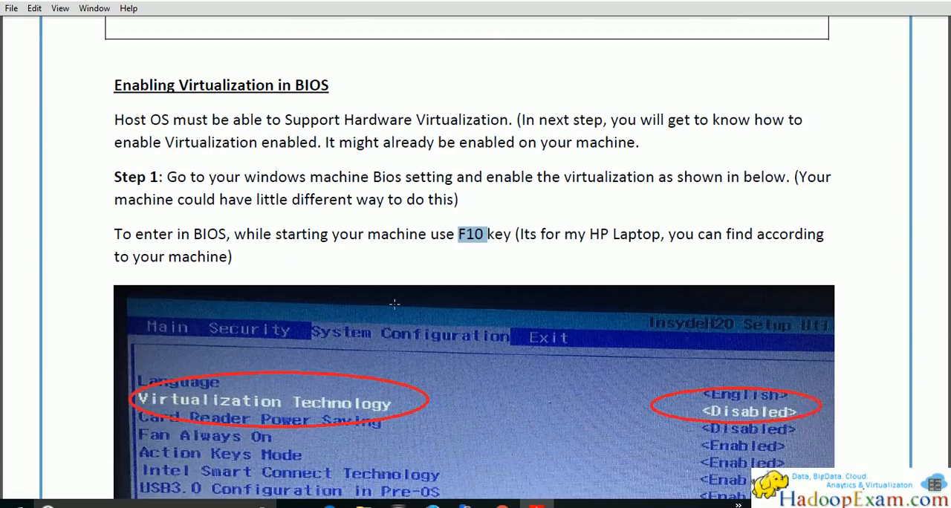
left_click_drag(302, 245, 523, 293)
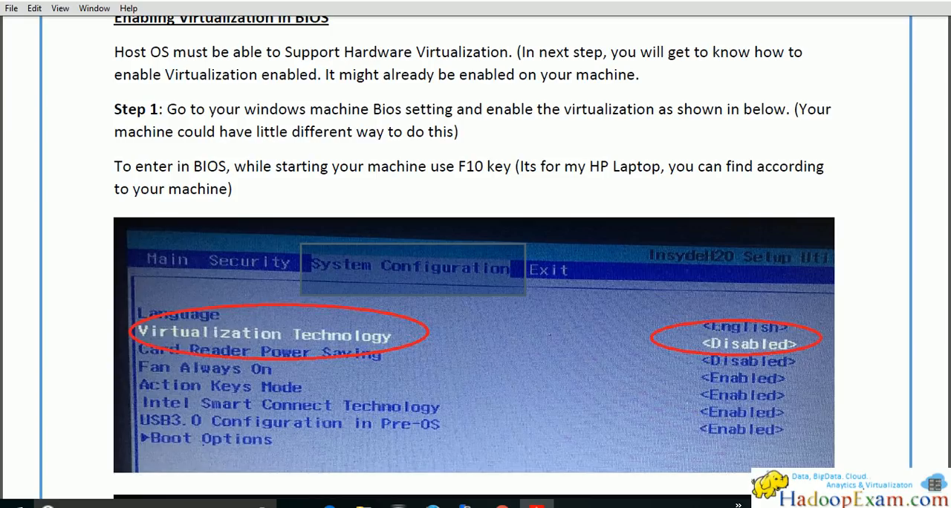
left_click_drag(675, 320, 807, 362)
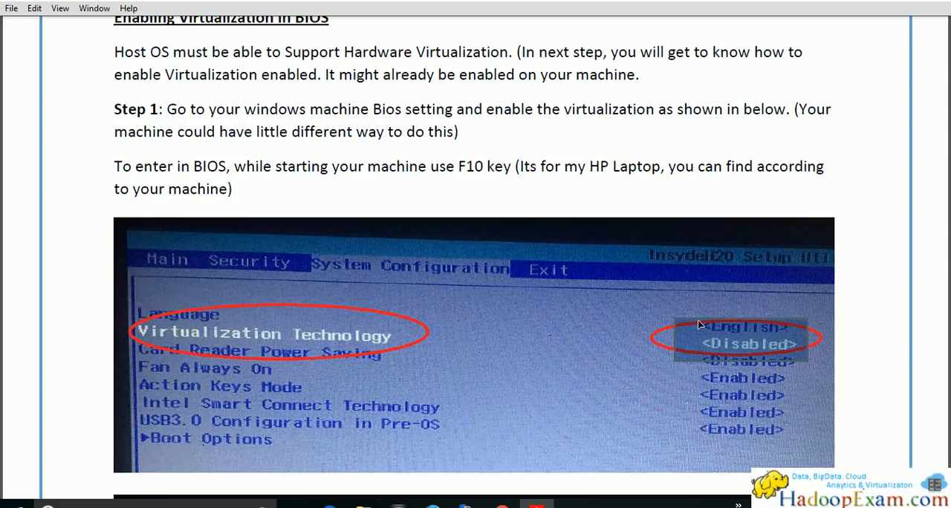
Compare the disabled and enabled Virtualization Technology settings in the two BIOS pictures and continue to the Download Hortonworks Sandbox section
scroll(612, 328, "down", 3)
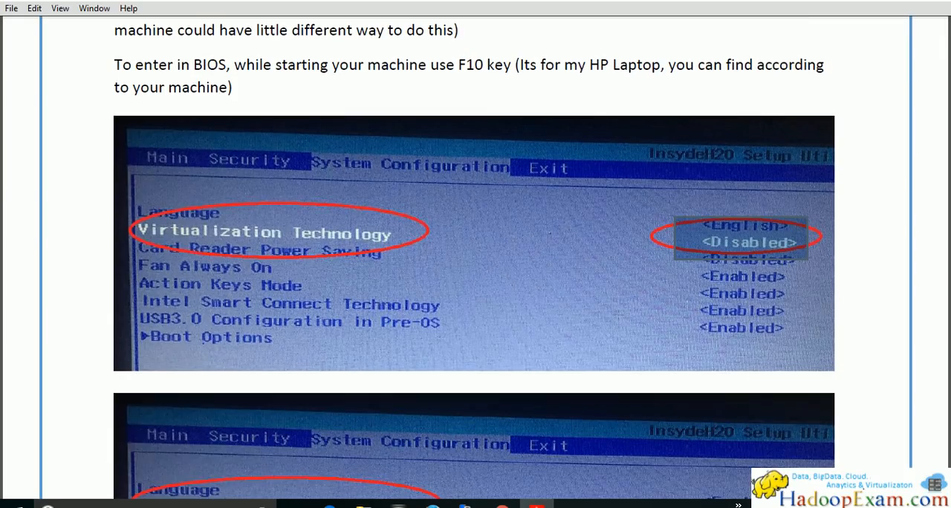
scroll(755, 249, "down", 4)
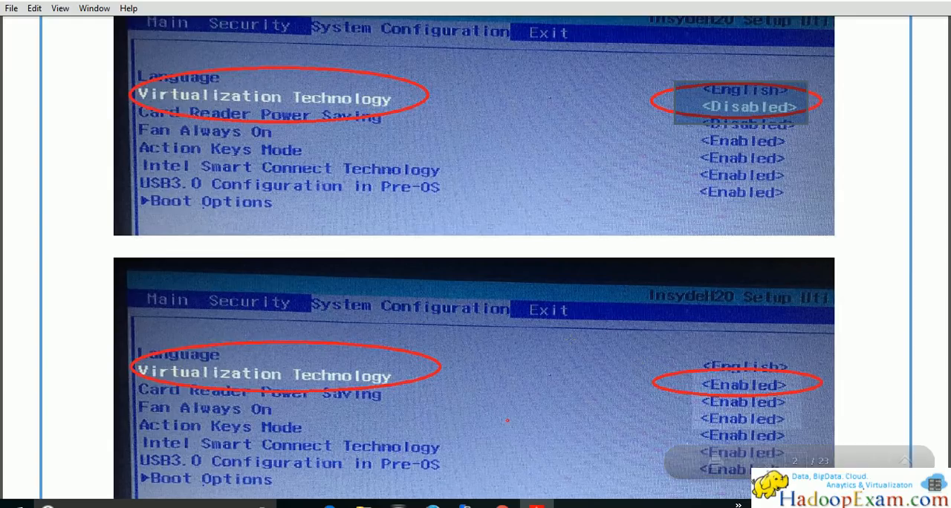
scroll(474, 258, "down", 2)
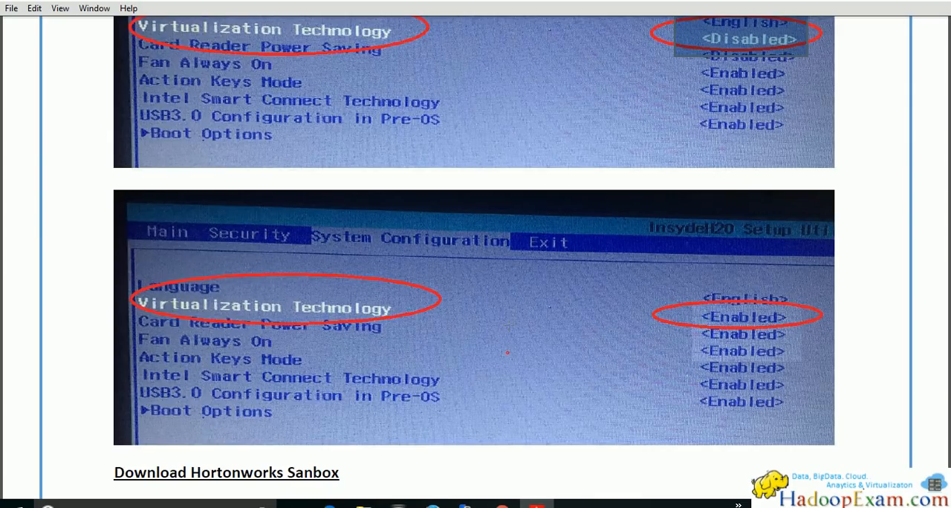
scroll(474, 258, "down", 1)
scroll(474, 258, "up", 2)
scroll(475, 258, "down", 1)
scroll(508, 325, "down", 3)
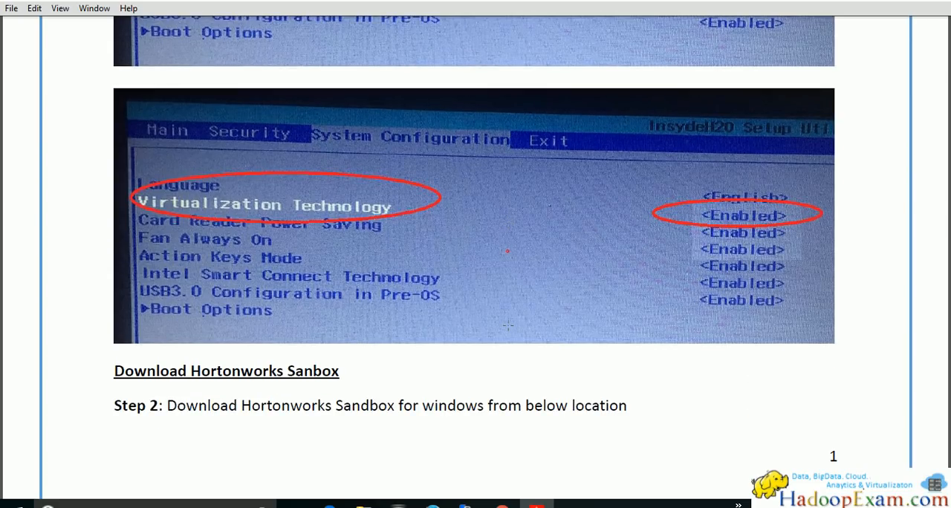
scroll(507, 325, "up", 2)
scroll(507, 325, "down", 2)
scroll(507, 325, "down", 5)
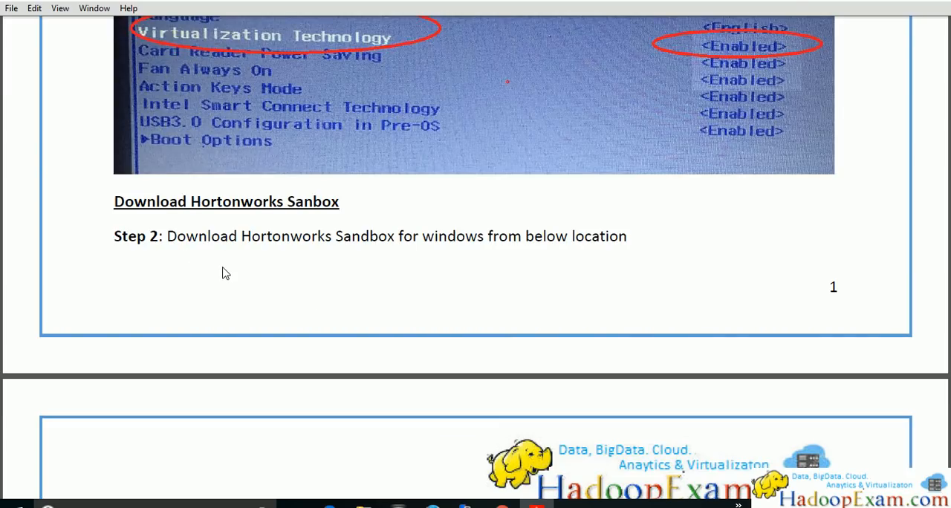
Open the hortonworks.com/products/sandbox link given under Step 2 of the guide in the browser, allowing the document's connection to the site
left_click_drag(335, 237, 520, 237)
scroll(272, 278, "down", 4)
scroll(261, 269, "down", 3)
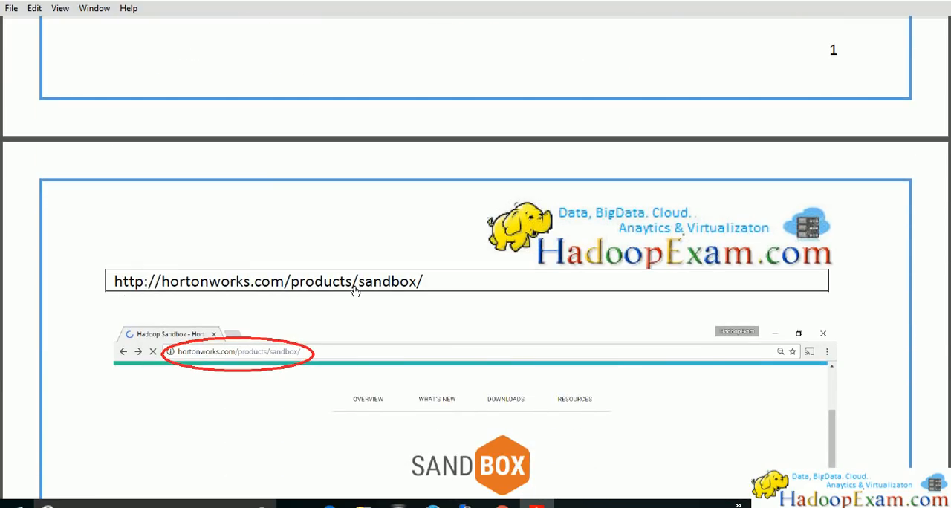
left_click(353, 291)
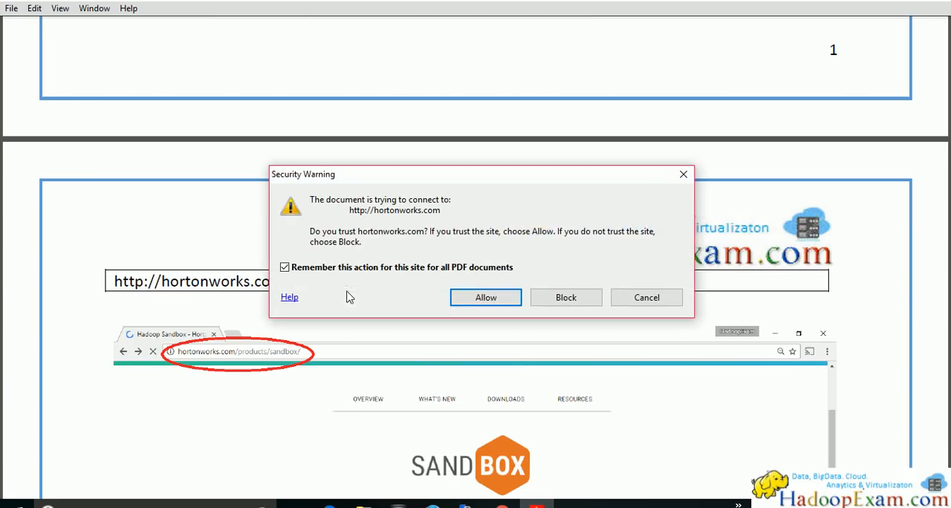
left_click(485, 298)
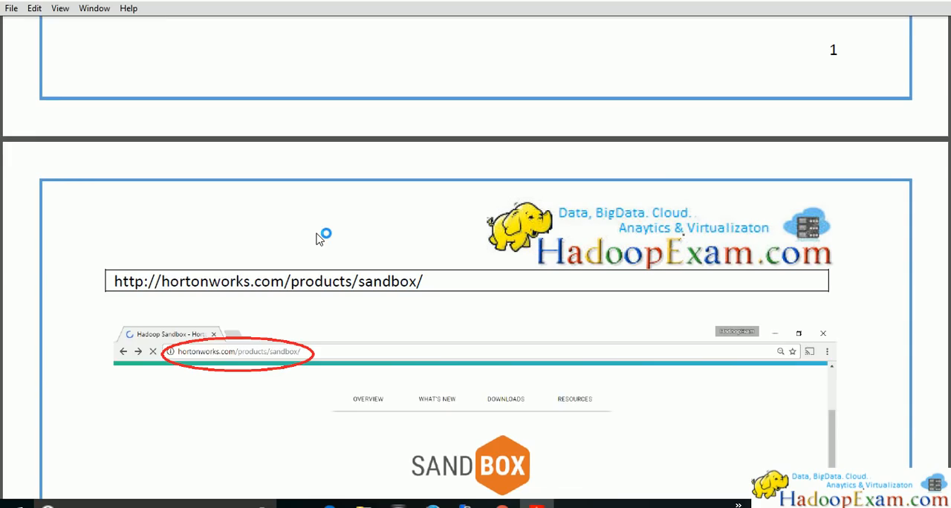
Check the guide's Download Sandbox picture and open the sandbox downloads page from the Hortonworks product page in the browser
scroll(325, 237, "down", 6)
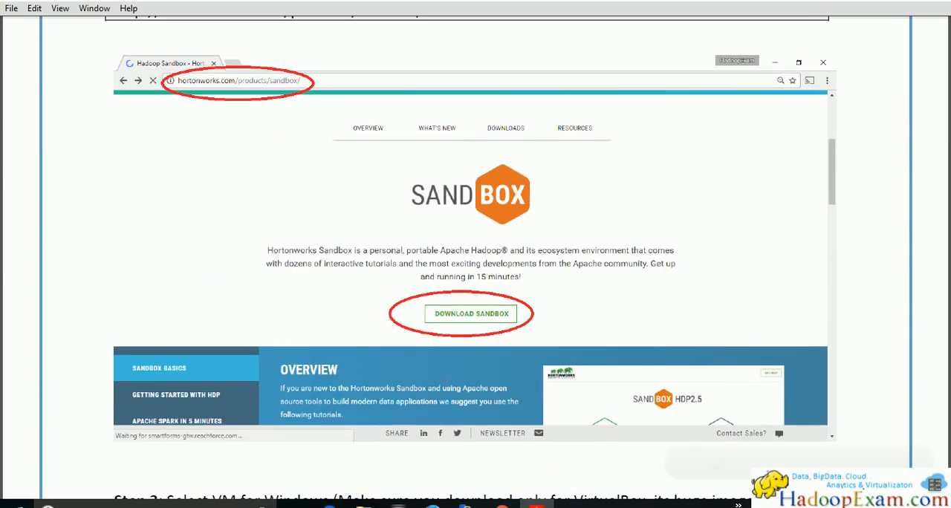
key("alt+Tab")
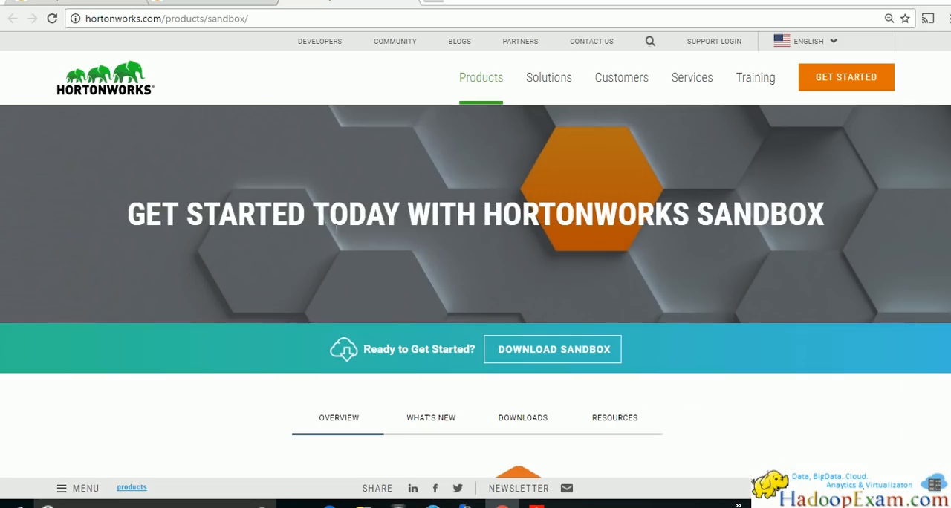
scroll(331, 238, "down", 4)
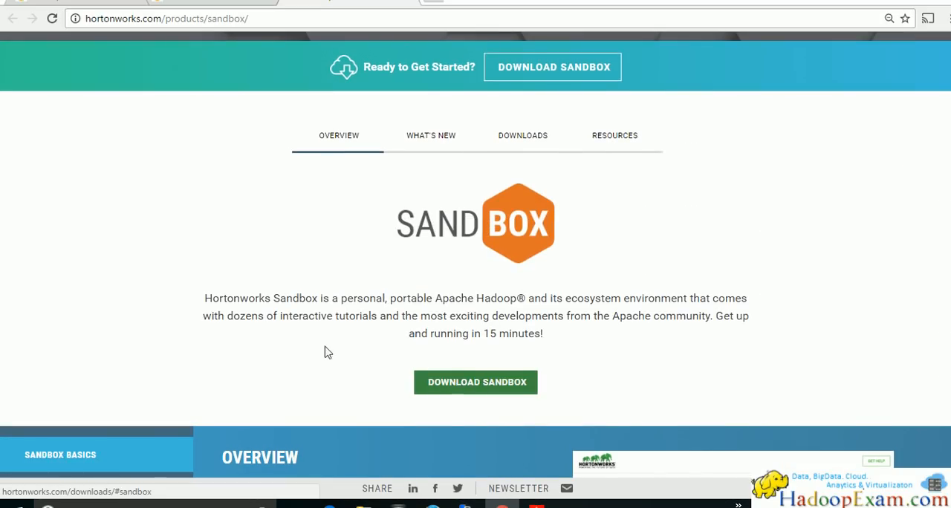
left_click(394, 377)
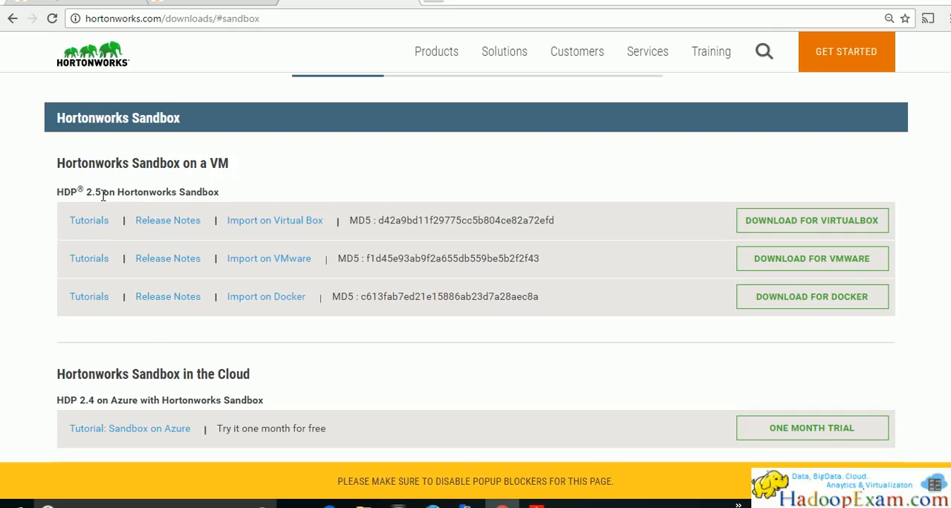
Submit the registration form for the HDP 2.5 VirtualBox sandbox and cancel the download of HDP_2.5_virtualbox.ova
left_click_drag(93, 193, 144, 191)
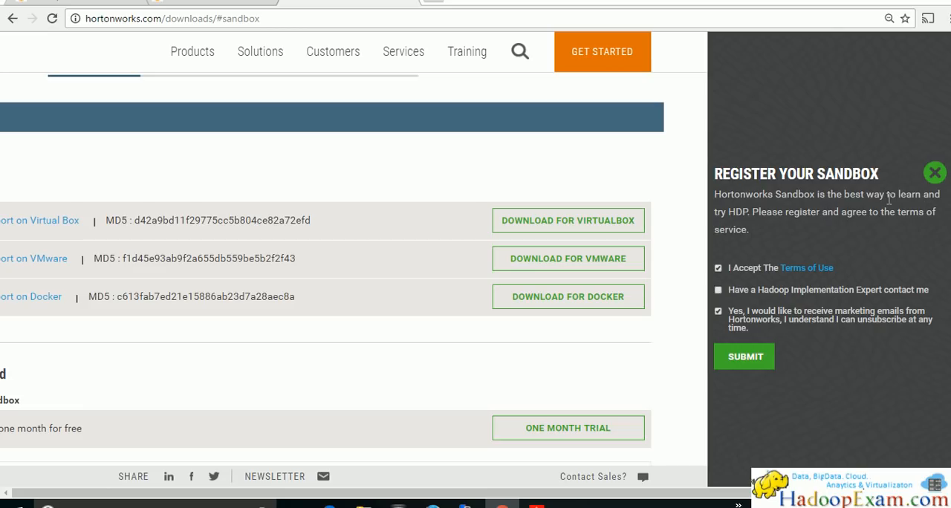
left_click(757, 364)
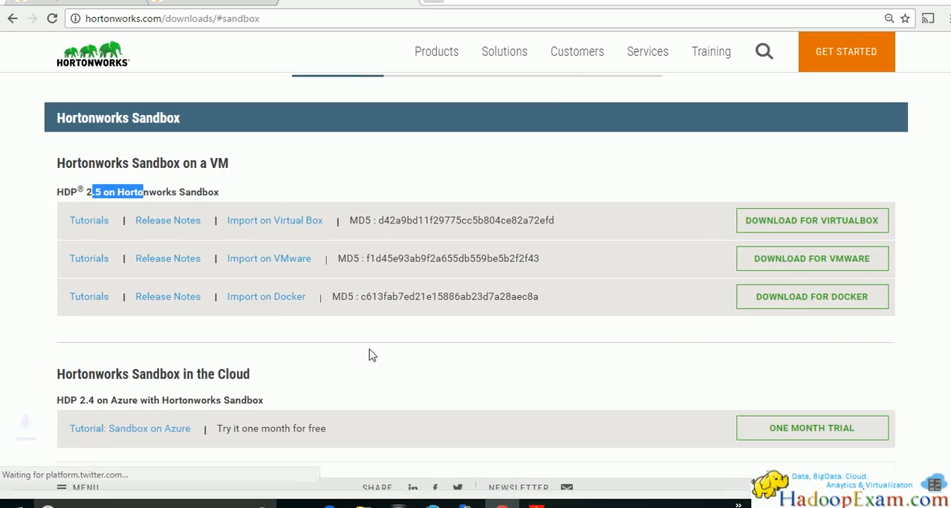
left_click(148, 485)
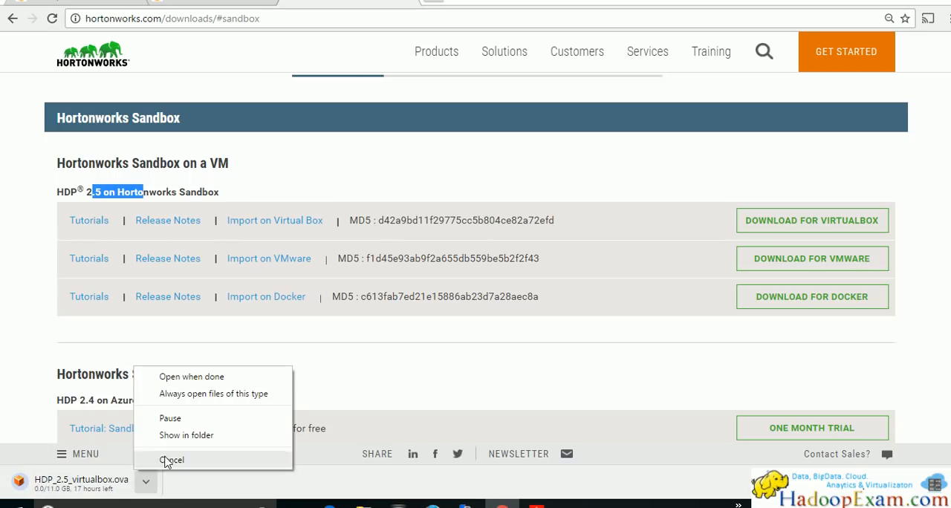
left_click(185, 459)
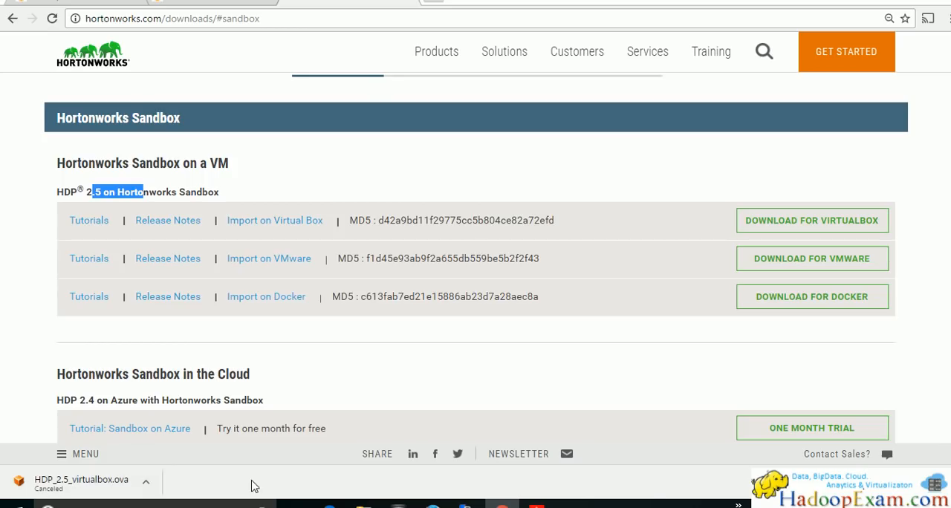
Return to the PDF guide and read Steps 3 to 5, from selecting the VirtualBox image to downloading Oracle VirtualBox
key("alt+Tab")
scroll(281, 277, "down", 5)
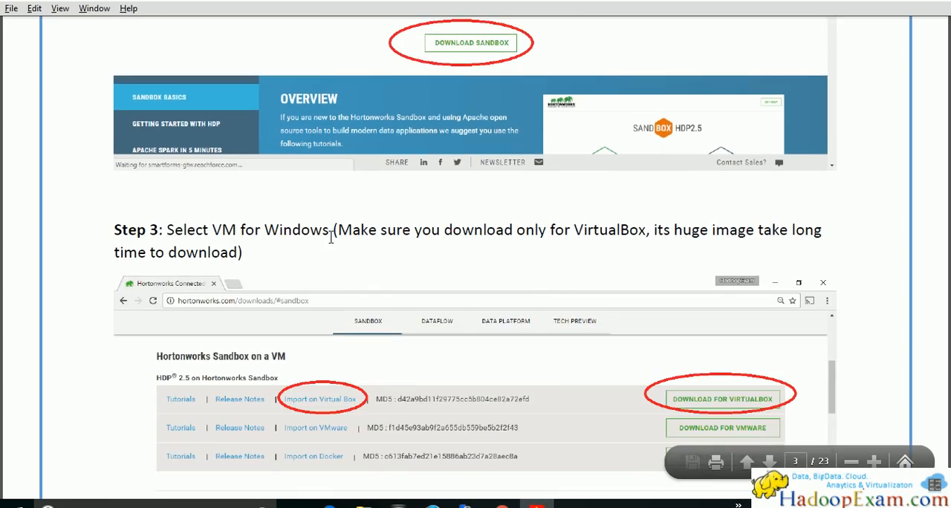
scroll(300, 246, "down", 10)
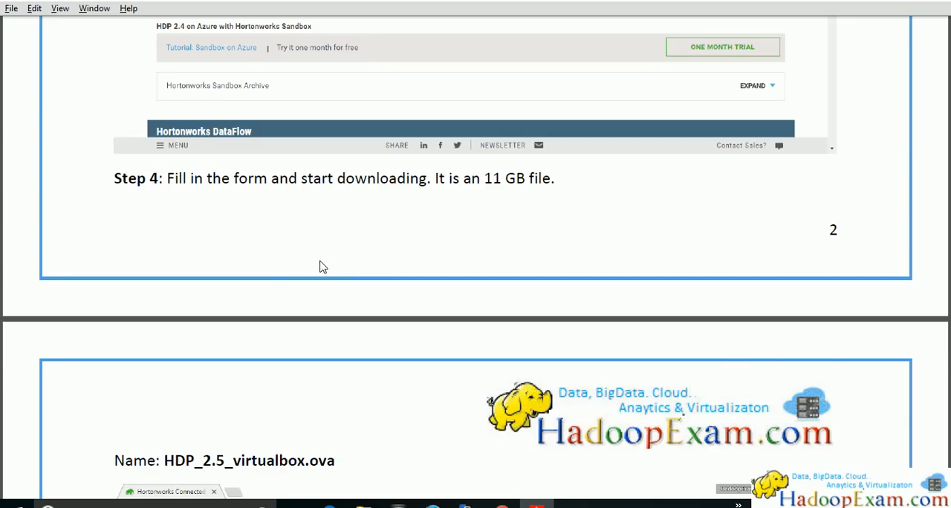
scroll(275, 227, "down", 10)
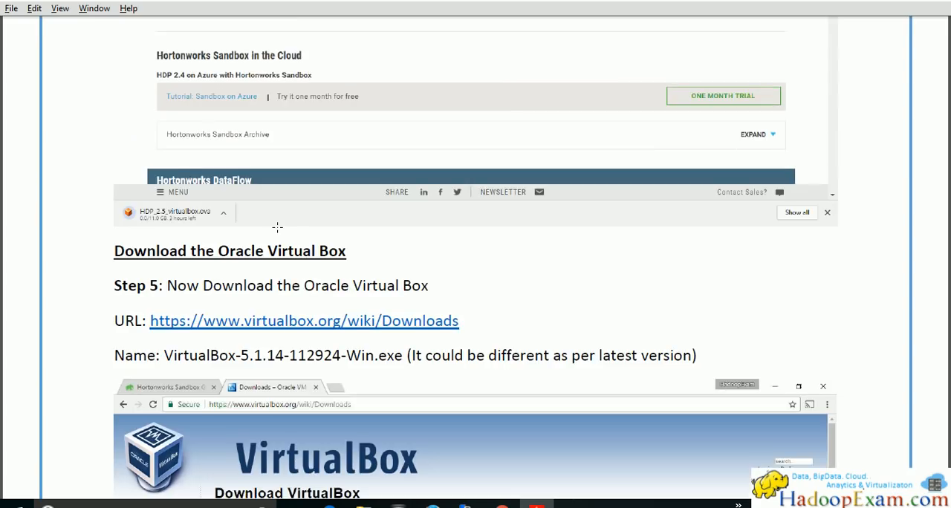
Check the HDP_2.5_virtualbox.ova download options in the browser and return to Step 5 of the PDF guide
key("alt+Tab")
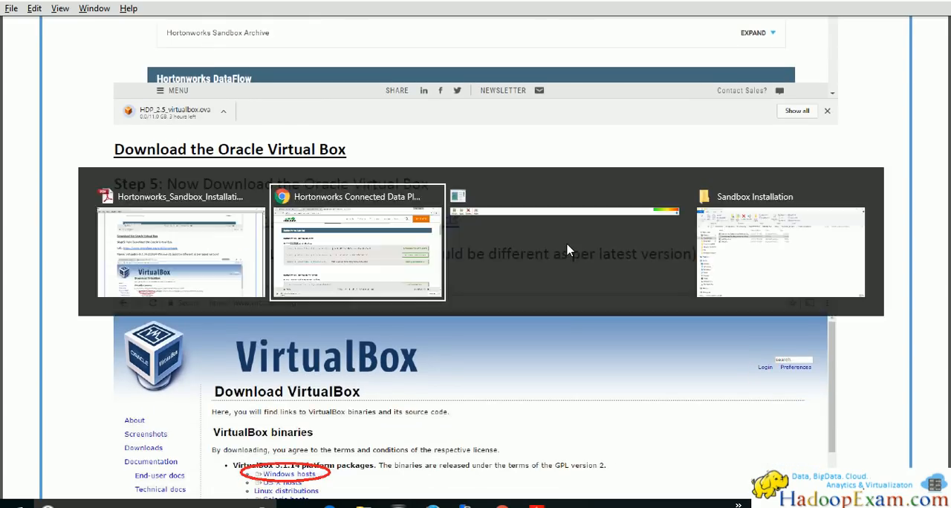
left_click(144, 488)
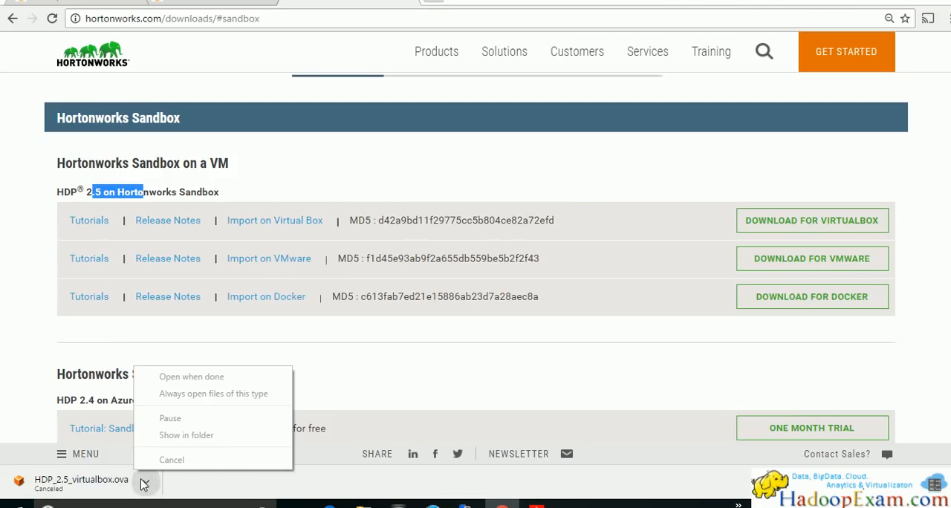
key("alt+Tab")
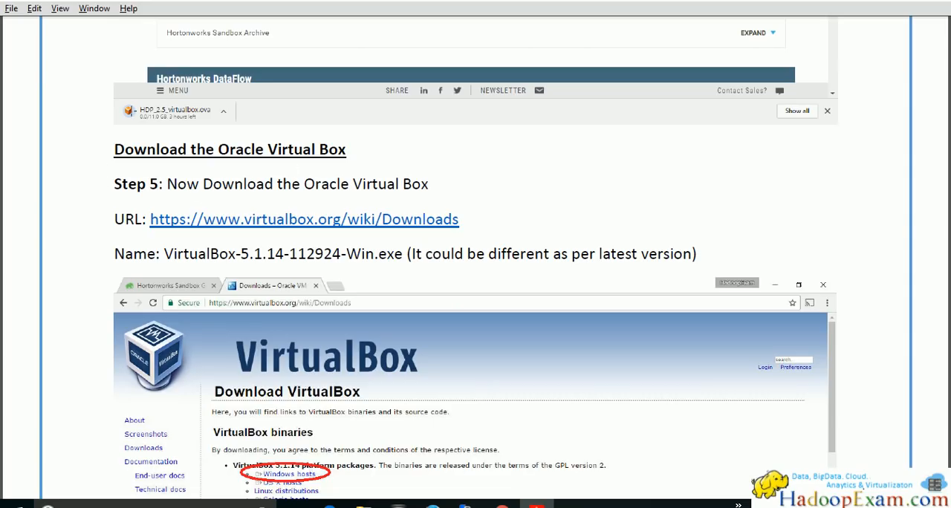
scroll(97, 191, "down", 1)
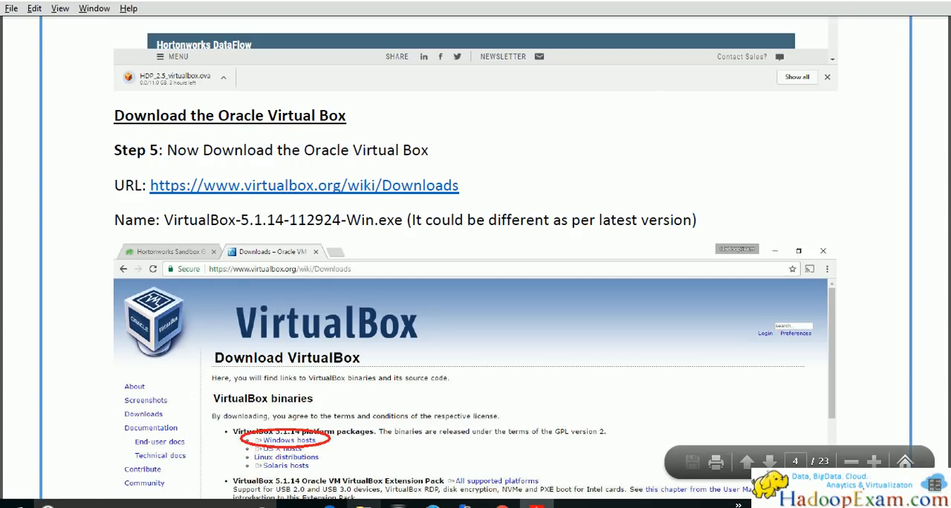
Open the HRTNVB2 folder under TempWork in File Explorer and inspect the properties of HDP_2.5_virtualbox_3.ova
left_click(363, 506)
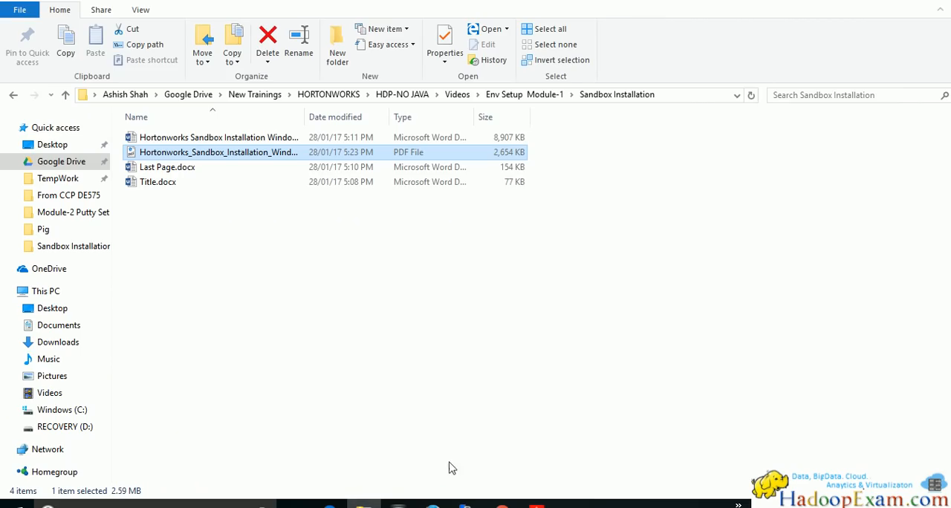
left_click(64, 178)
double_click(182, 197)
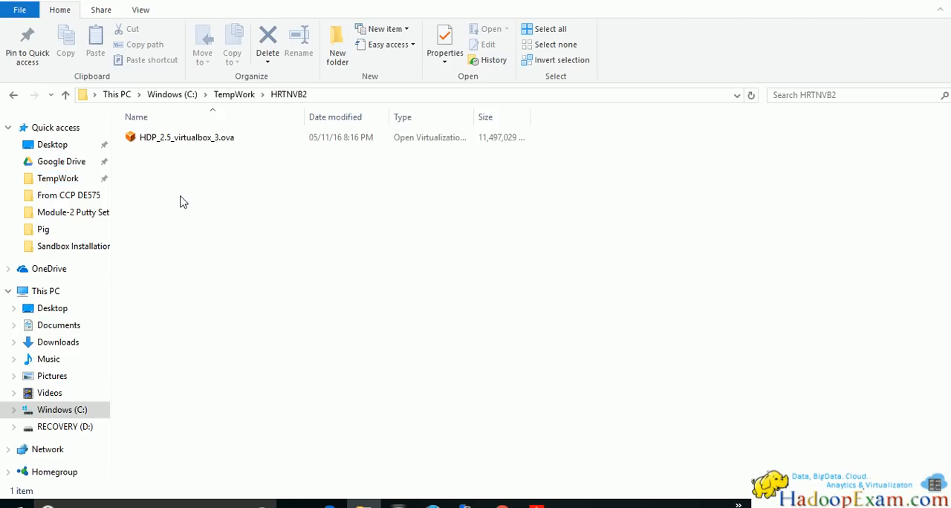
left_click(220, 141)
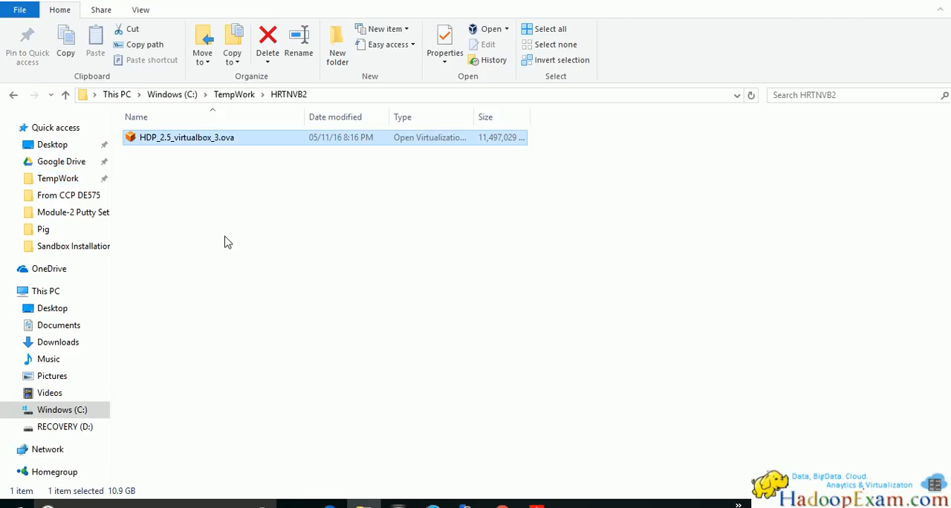
right_click(217, 143)
left_click(146, 377)
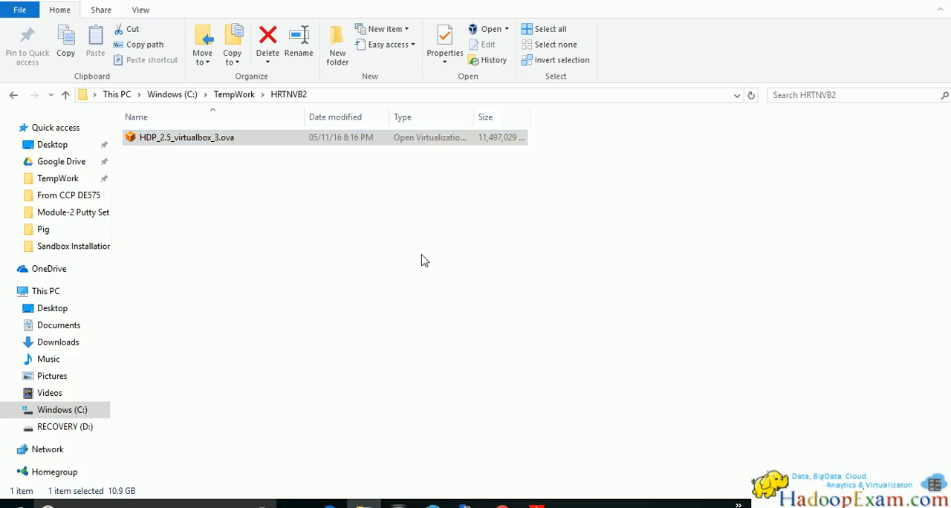
left_click_drag(289, 309, 329, 308)
left_click(387, 478)
Open the virtualbox.org/wiki/Downloads link from Step 5 of the guide in the browser and highlight version 5.1.14 of the platform packages
key("alt+Tab")
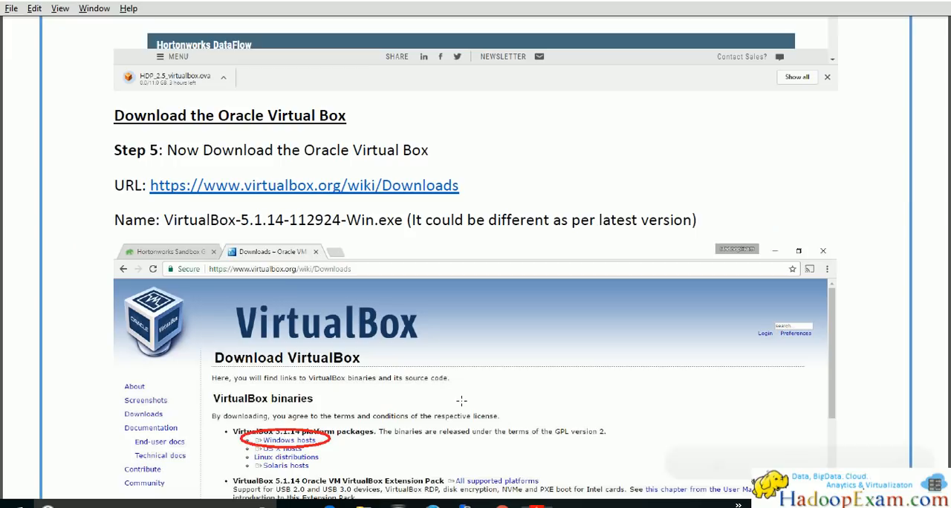
left_click(369, 199)
left_click(501, 299)
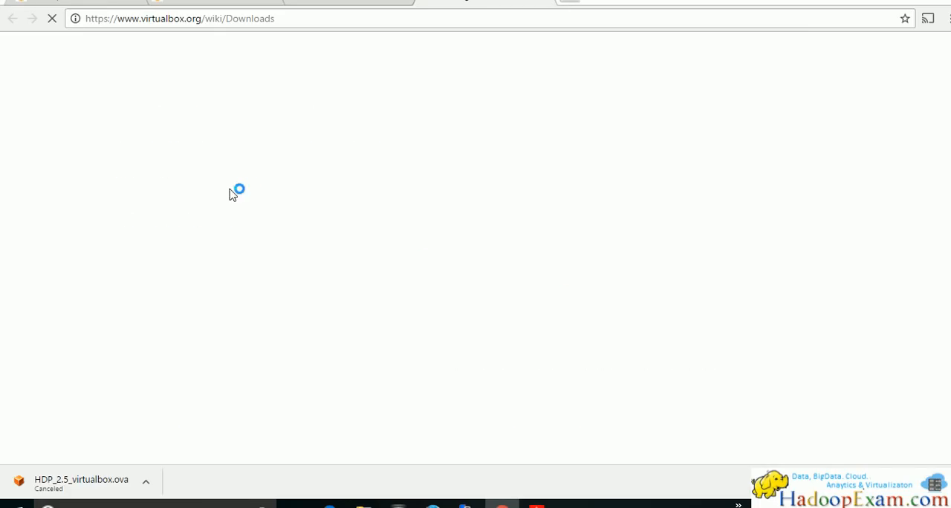
key("alt+Tab")
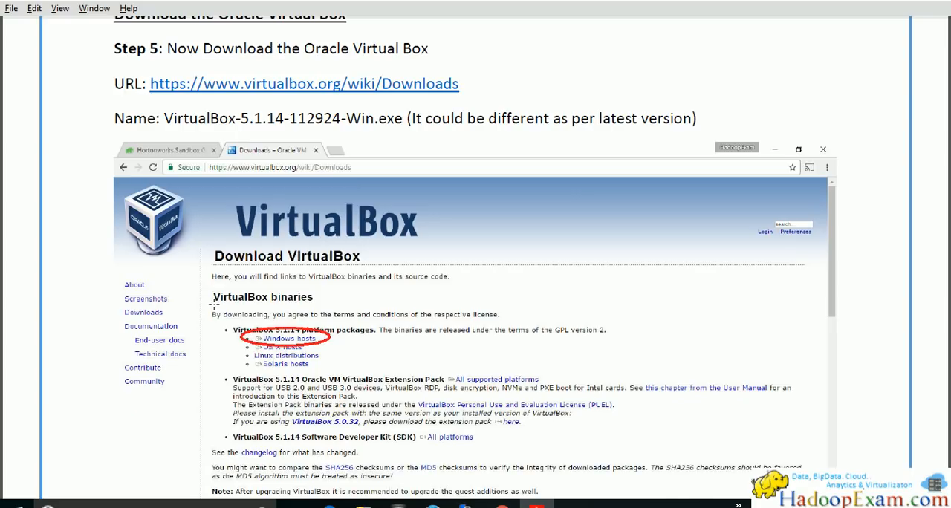
key("alt+Tab")
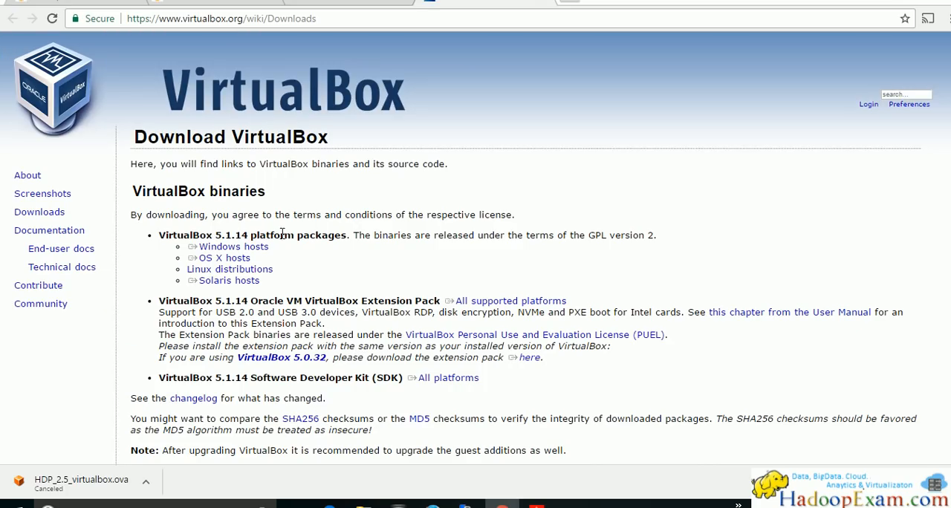
left_click_drag(214, 235, 253, 233)
Compare the guide's Step 5 picture and file name with the downloads page and start the VirtualBox 5.1.14 download for Windows hosts
key("alt+Tab")
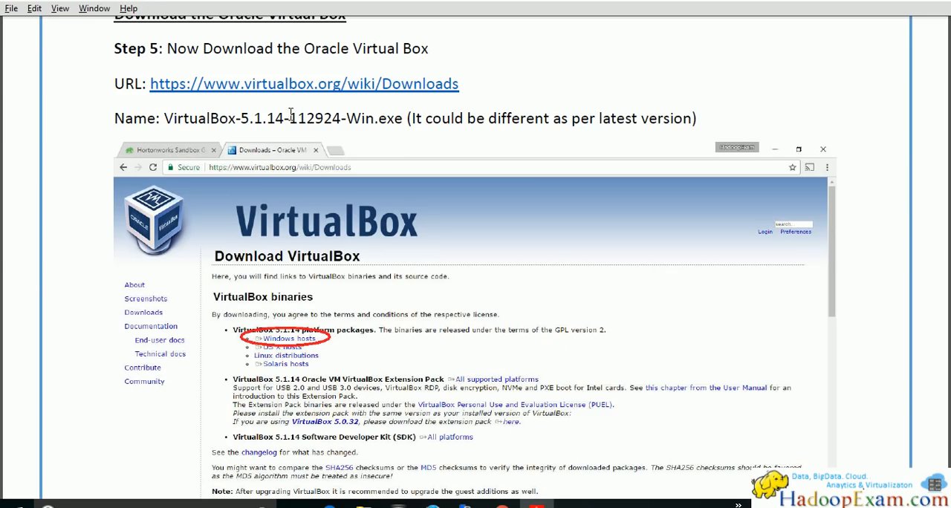
scroll(435, 233, "down", 5)
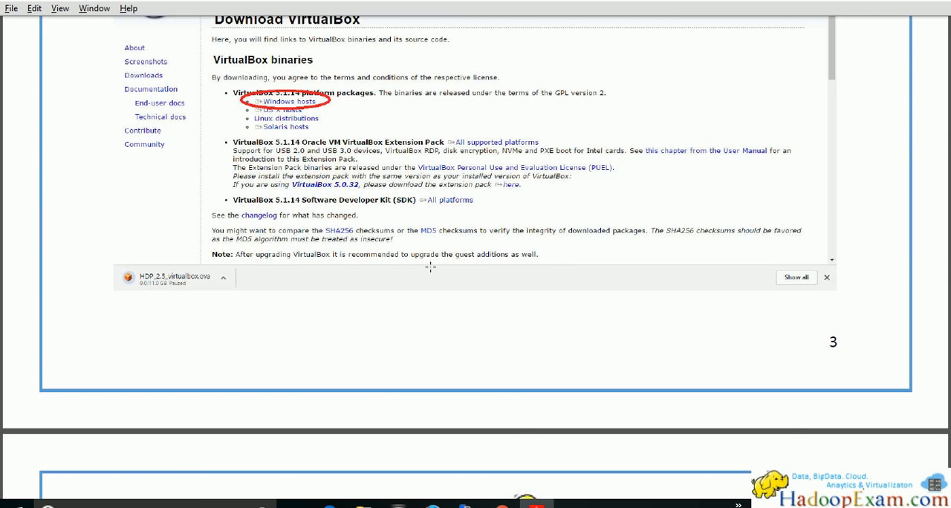
scroll(430, 266, "down", 9)
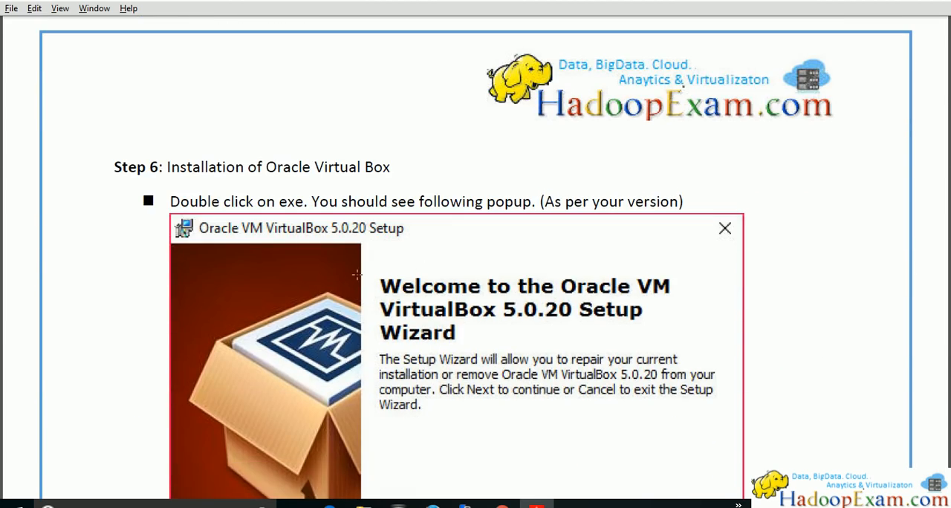
scroll(230, 201, "up", 9)
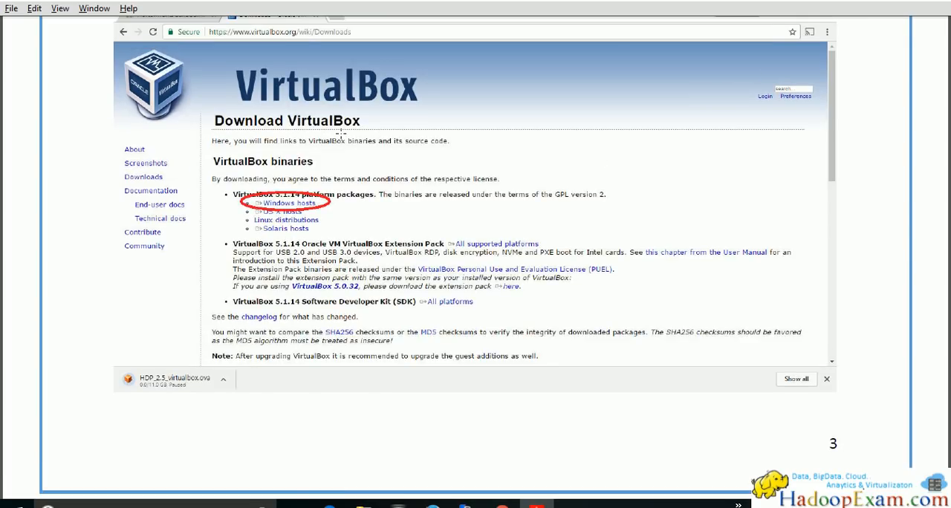
key("alt+Tab")
left_click(252, 249)
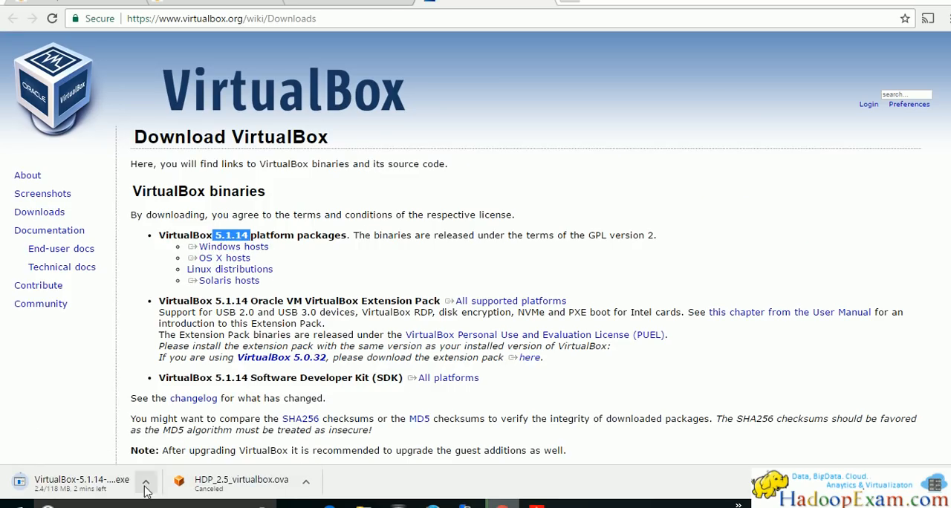
Show the VirtualBox 5.1.14 installer download in its folder, close that folder window and cancel the download
left_click(144, 486)
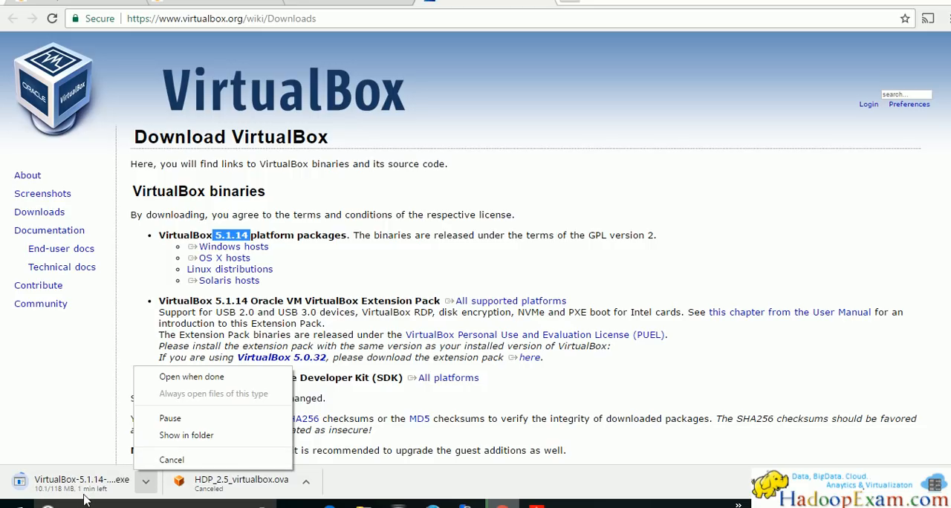
left_click(179, 437)
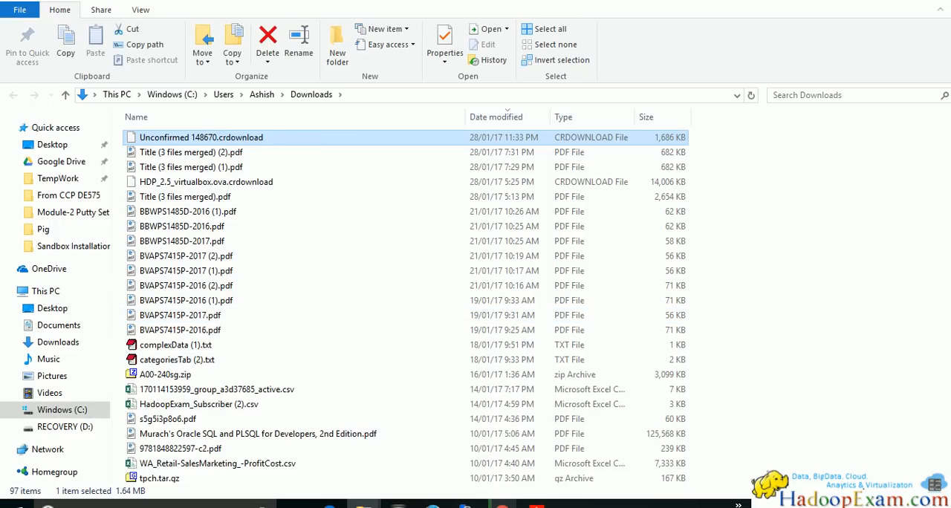
left_click(938, 1)
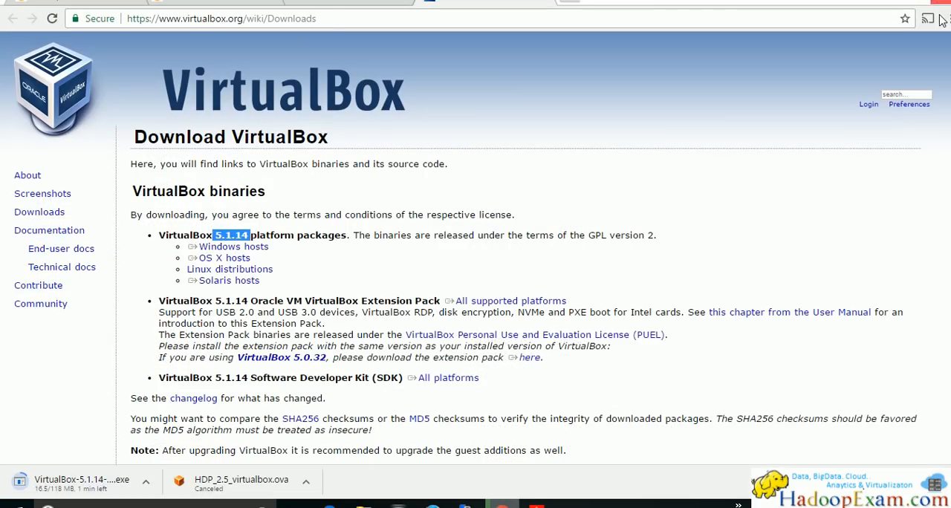
left_click(145, 482)
left_click(172, 460)
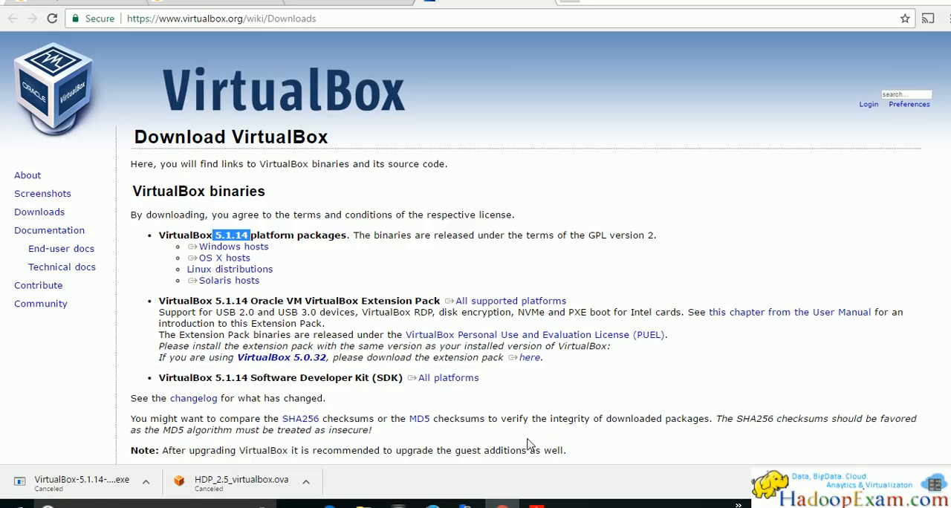
Locate VirtualBox-5.0.20-106931-Win.exe in the Oracle VirtualBox folder under Insttalable and check Step 6 of the PDF guide
key("alt+Tab")
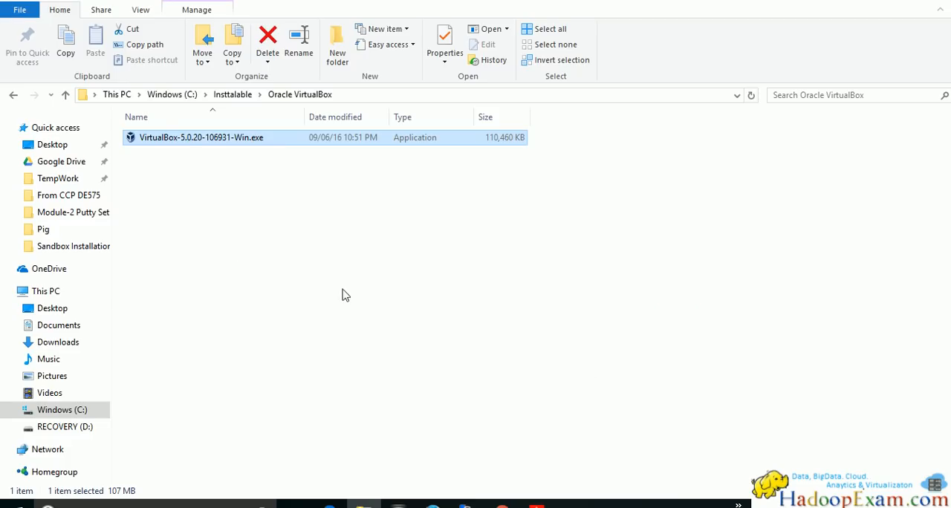
left_click(173, 143)
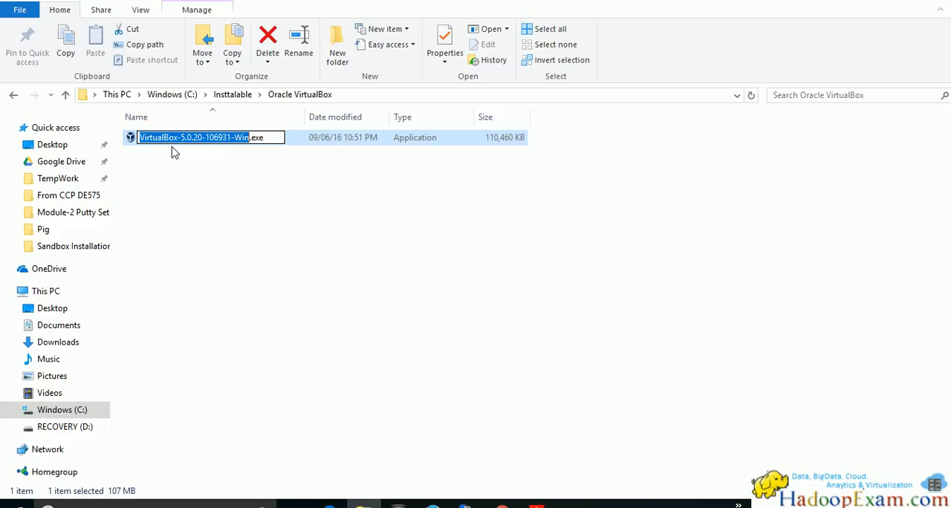
left_click(317, 181)
left_click(193, 144)
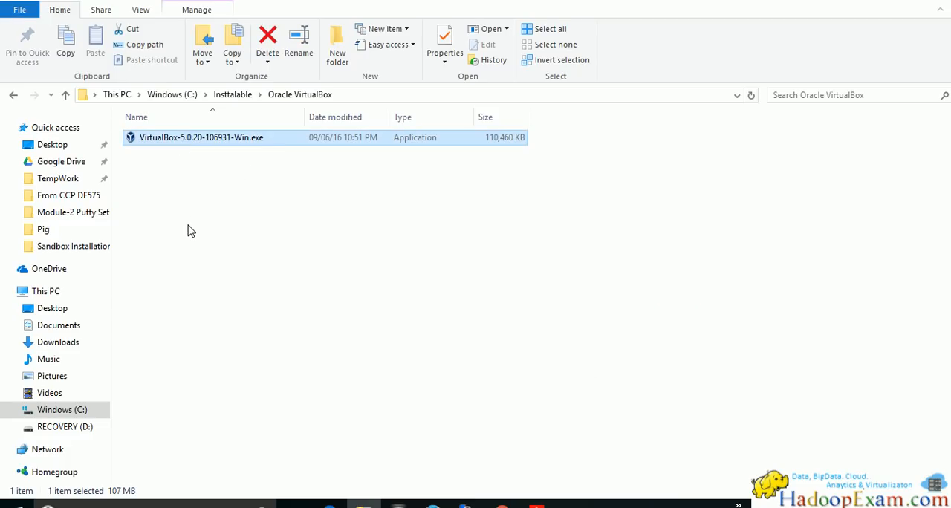
key("alt+Tab")
key("alt+Tab")
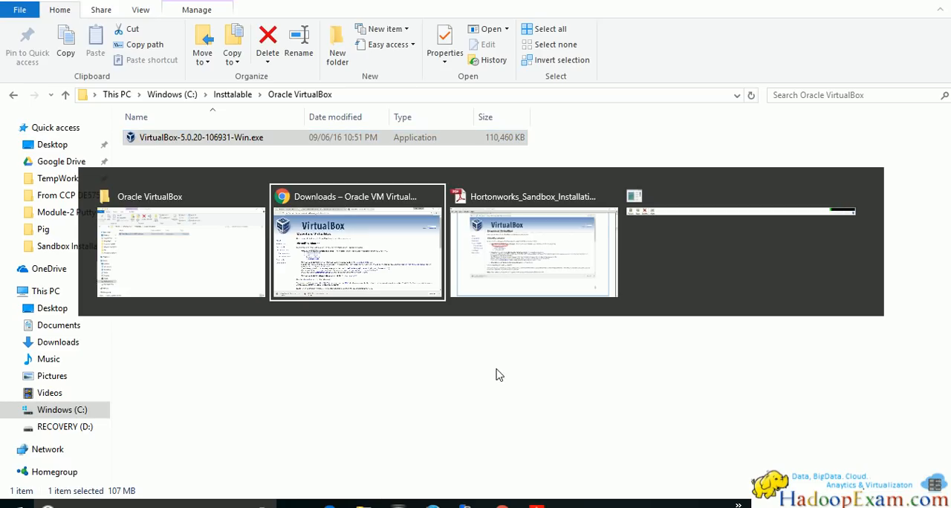
scroll(499, 375, "down", 10)
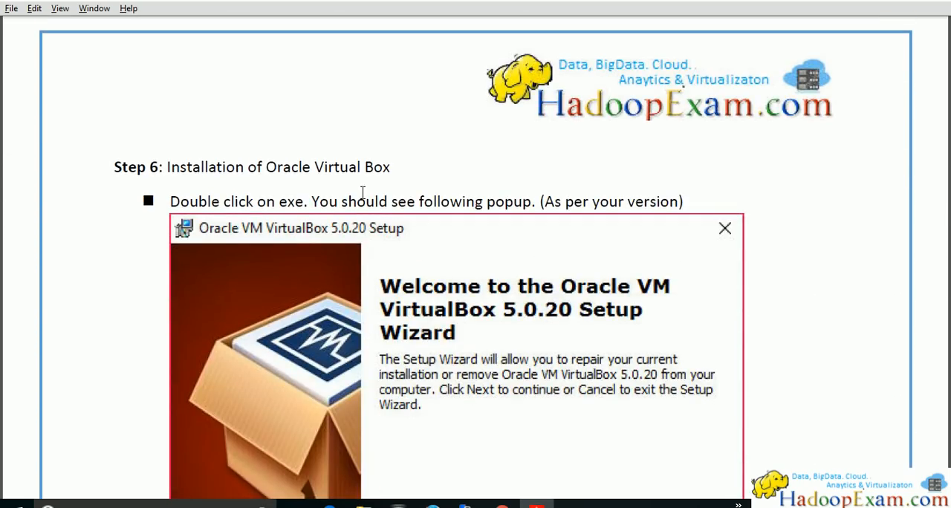
Run VirtualBox-5.0.20-106931-Win.exe, advance past the welcome page of the setup wizard and cancel the installation
key("alt+Tab")
double_click(236, 148)
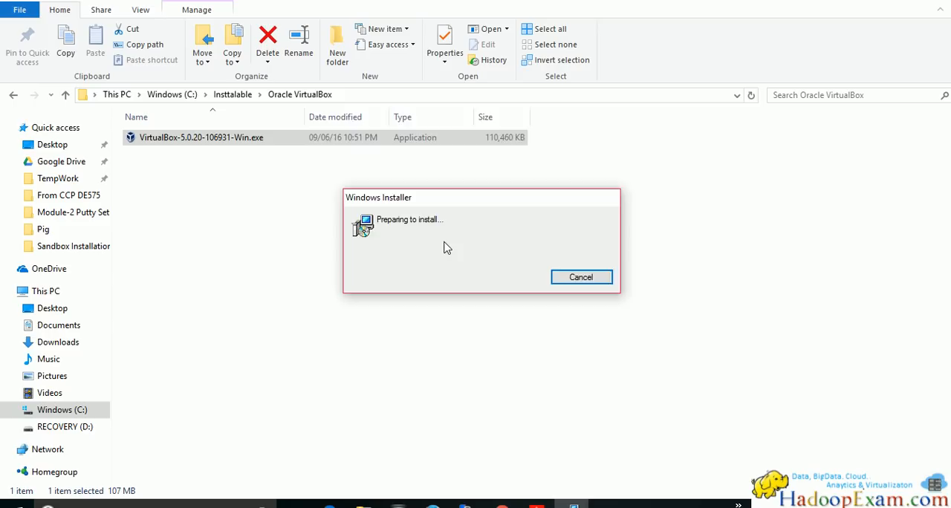
left_click(559, 360)
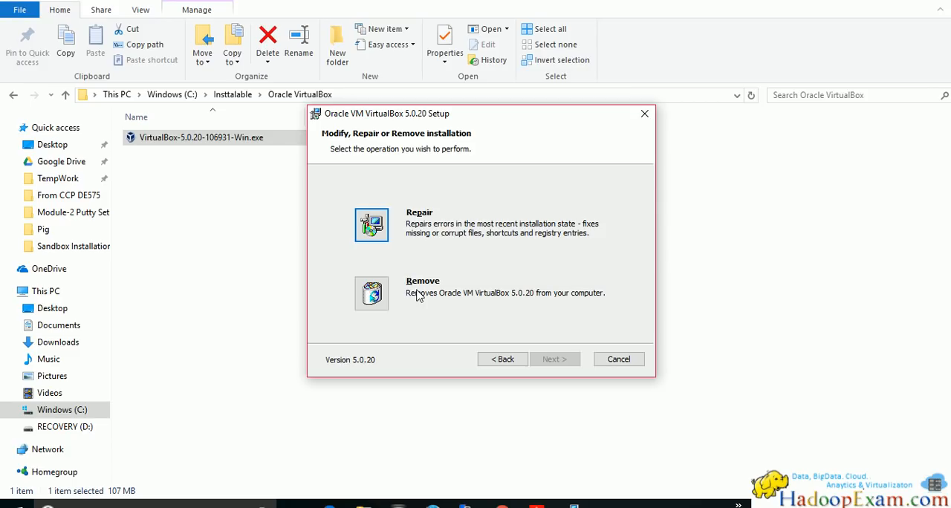
left_click(618, 359)
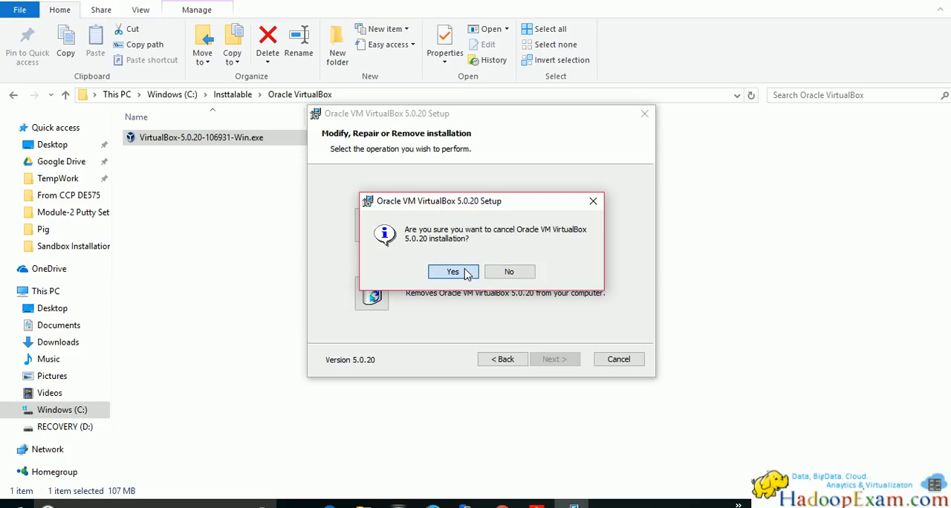
left_click(465, 272)
left_click(548, 357)
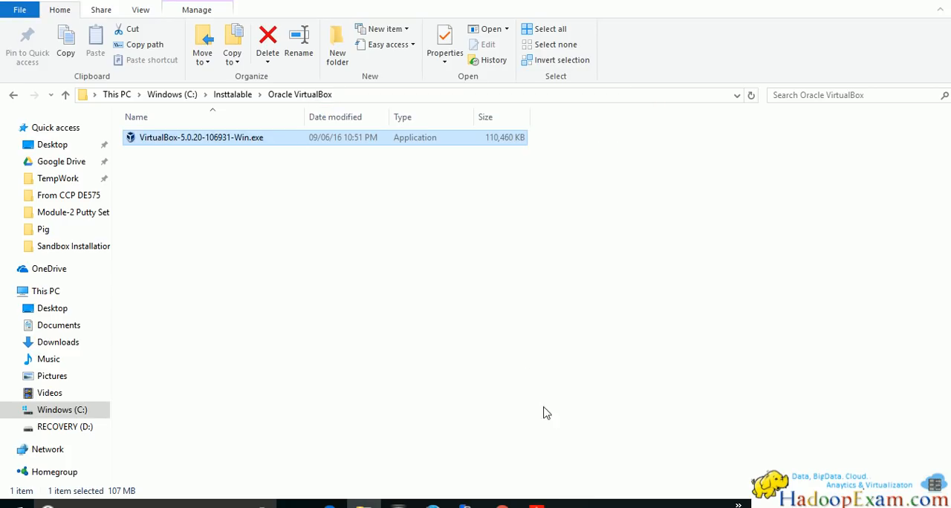
Return to the PDF guide and read Steps 6 to 8, from installing Oracle VirtualBox to the desktop shortcut and starting it
key("alt+Tab")
scroll(509, 418, "down", 3)
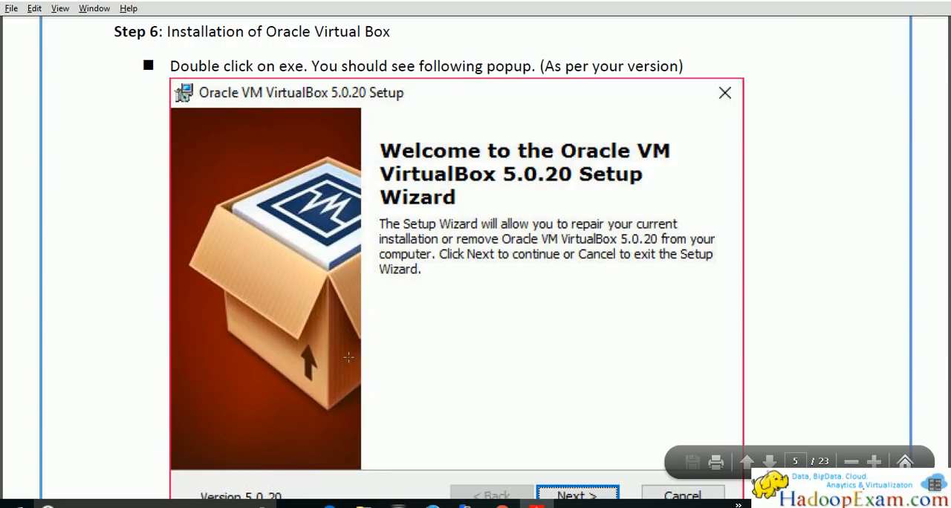
scroll(348, 358, "down", 3)
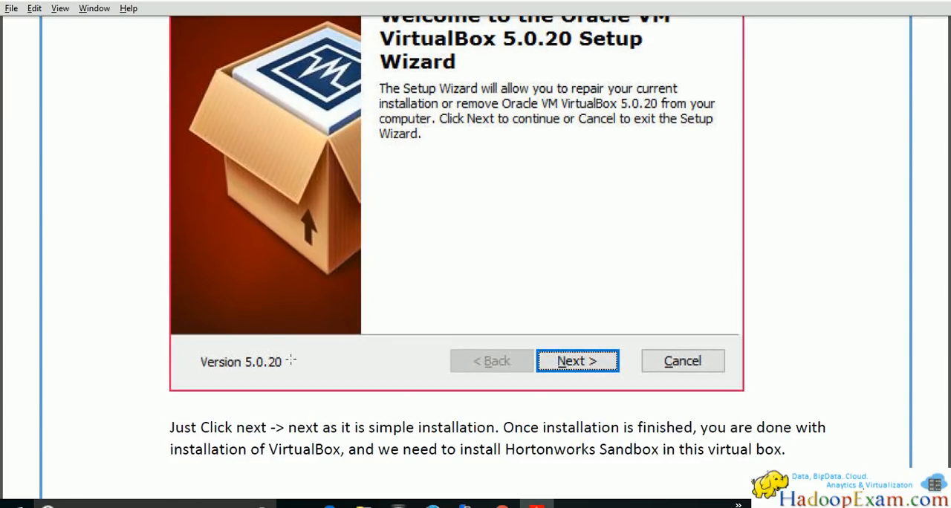
scroll(351, 342, "down", 3)
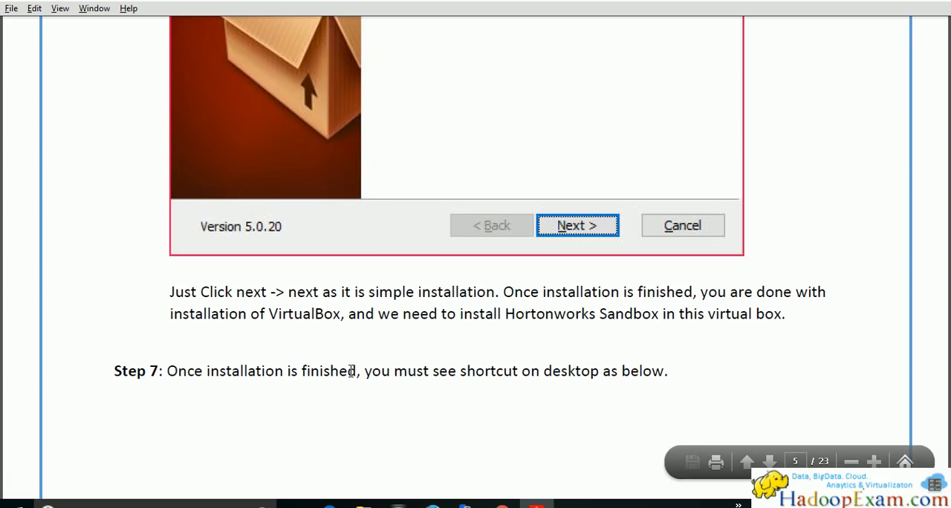
scroll(299, 389, "down", 3)
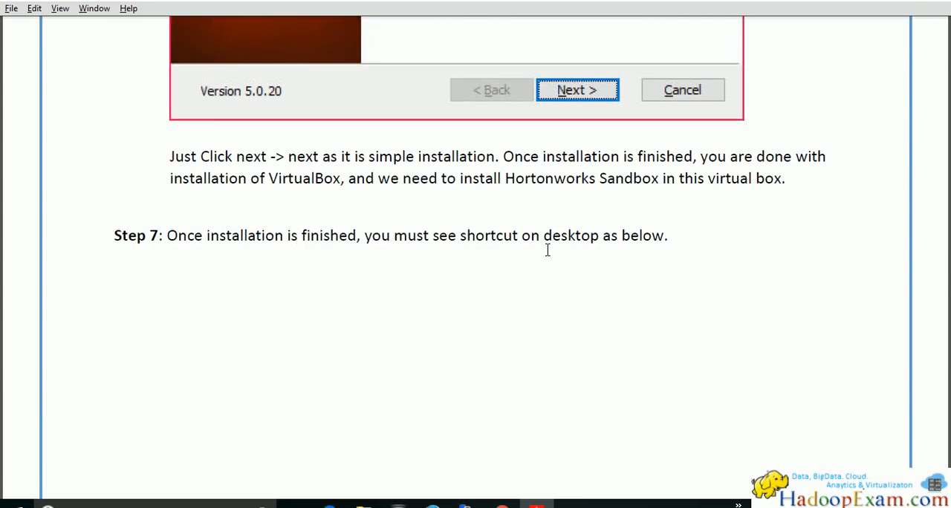
scroll(579, 250, "down", 15)
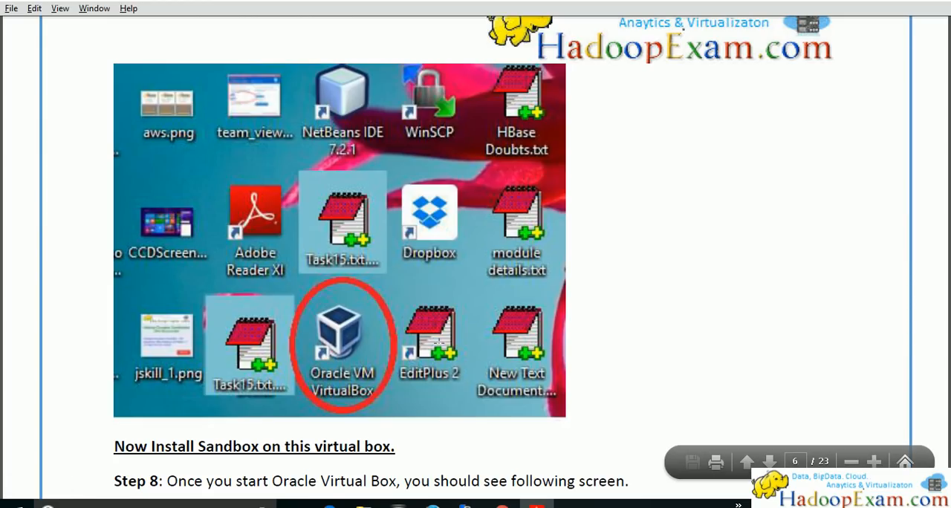
Read Step 8 of the PDF guide and bring up Oracle VM VirtualBox Manager over the desktop, moving its window aside
scroll(408, 265, "down", 5)
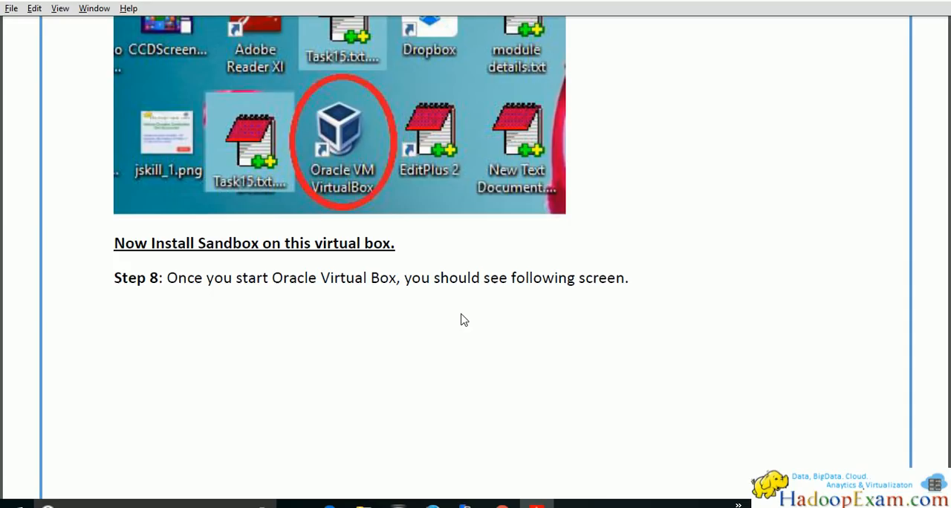
scroll(353, 289, "down", 10)
scroll(332, 281, "down", 2)
scroll(333, 280, "up", 4)
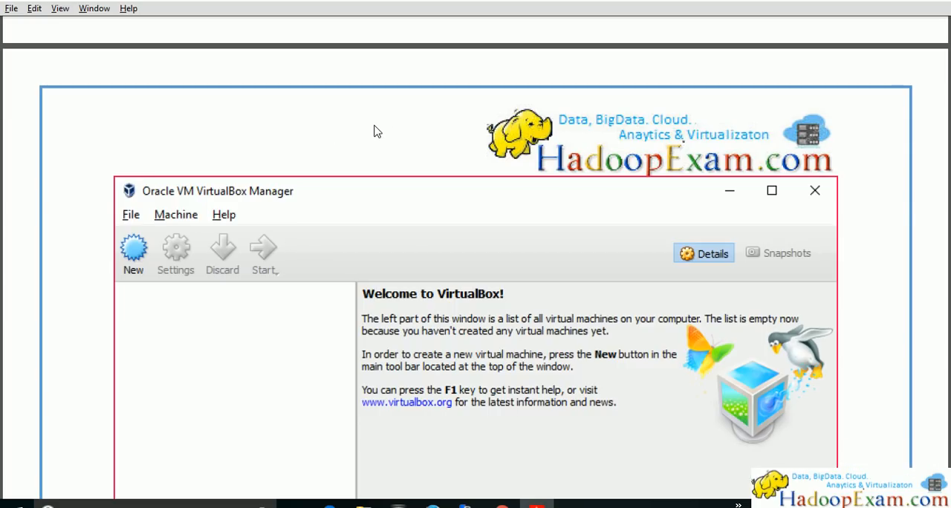
key("super+d")
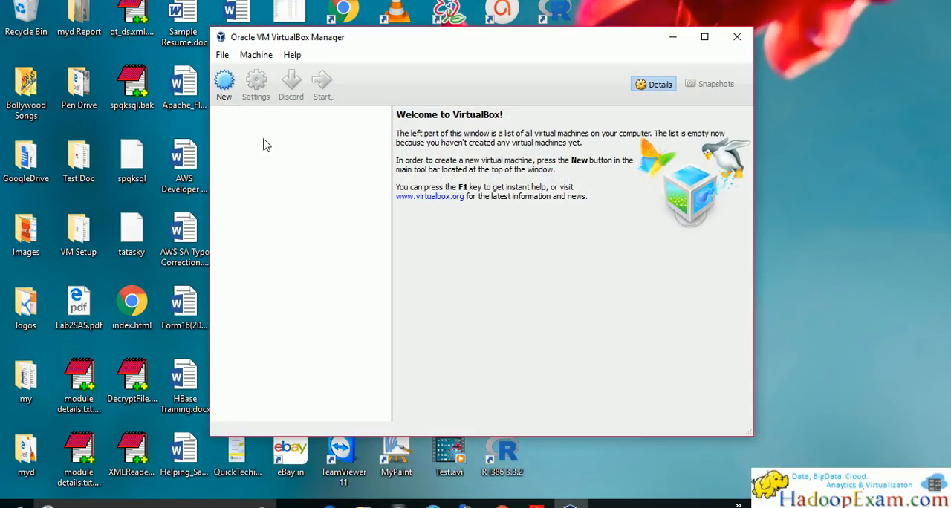
left_click_drag(334, 40, 187, 26)
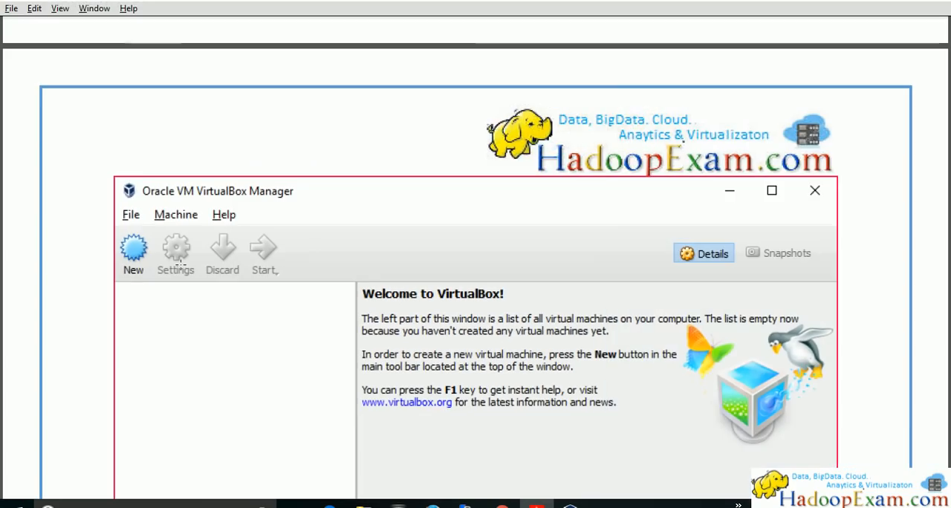
Return to the PDF guide and read Step 9 on importing the appliance downloaded from Hortonworks
scroll(275, 287, "down", 6)
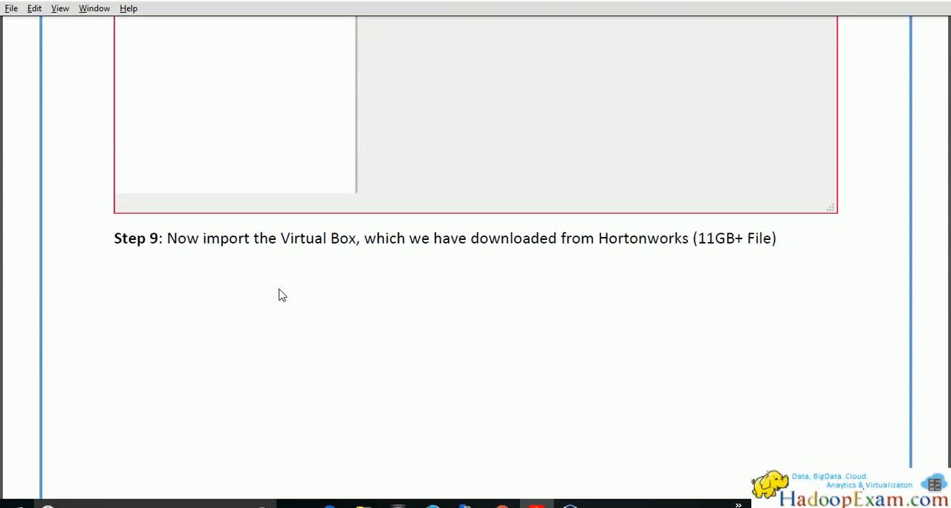
scroll(425, 301, "up", 3)
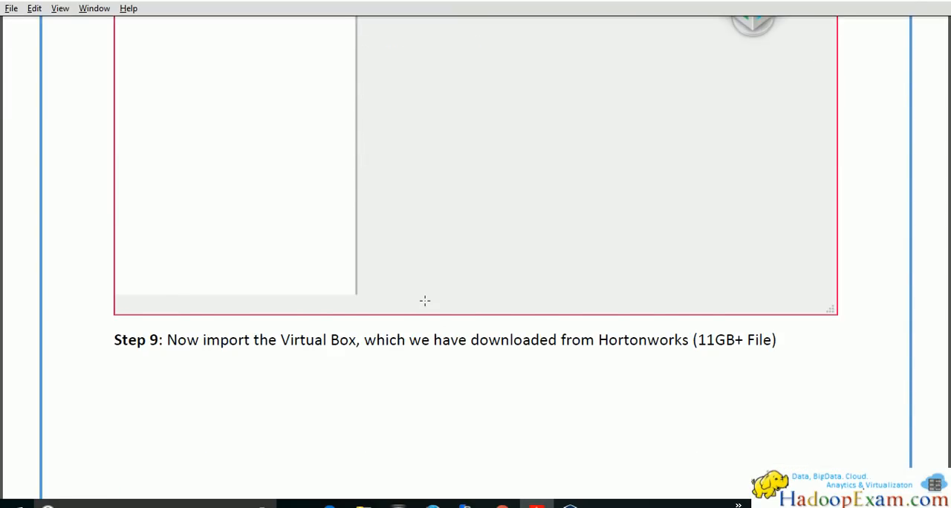
scroll(387, 319, "down", 1)
scroll(349, 320, "down", 5)
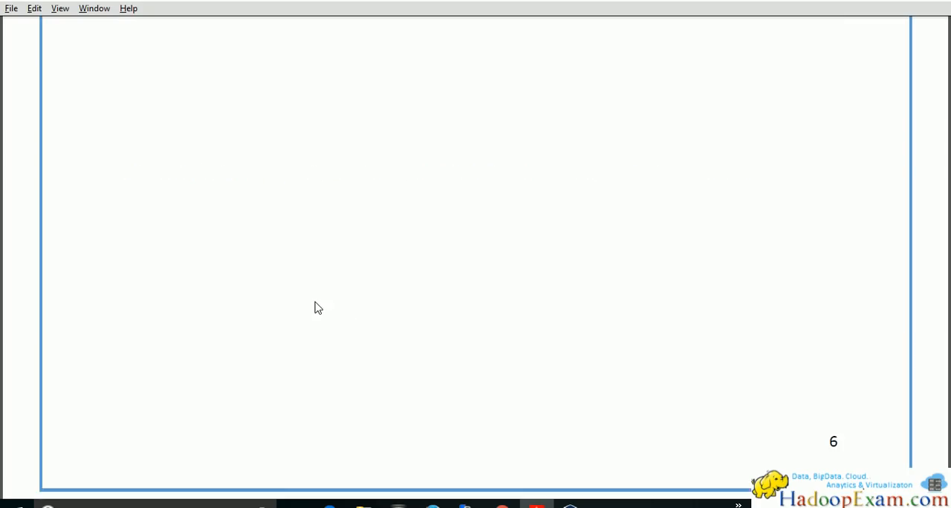
scroll(327, 316, "down", 10)
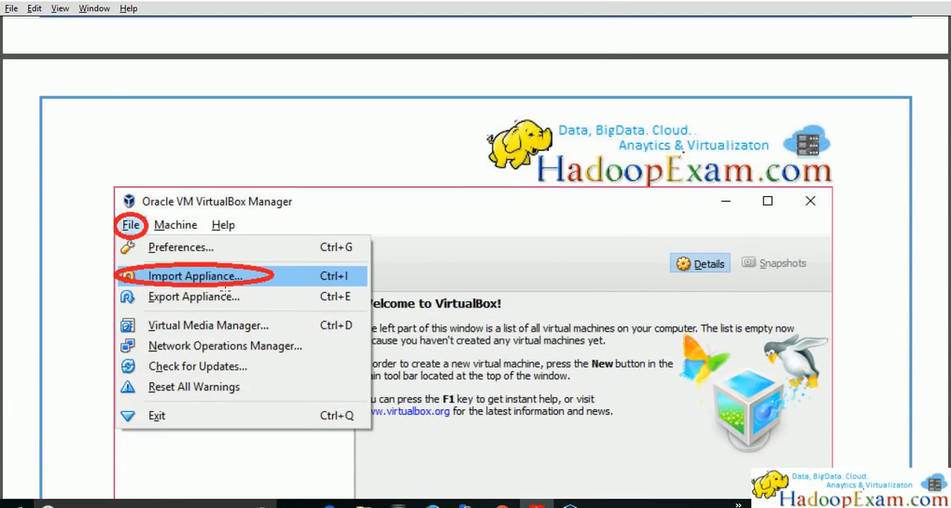
Start importing an appliance in VirtualBox Manager, choose HDP_2.5_virtualbox_3.ova from the HRTNVB2 folder and advance to the appliance settings
key("alt+Tab")
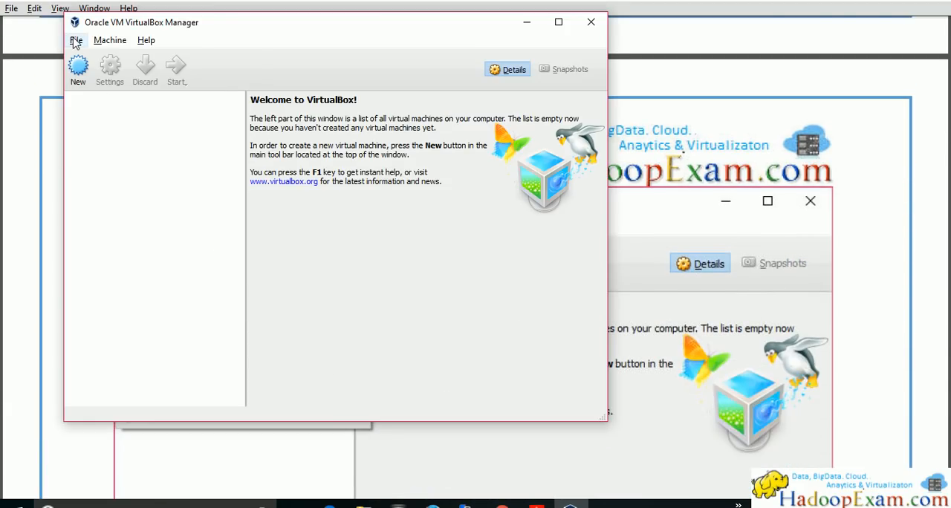
left_click(75, 41)
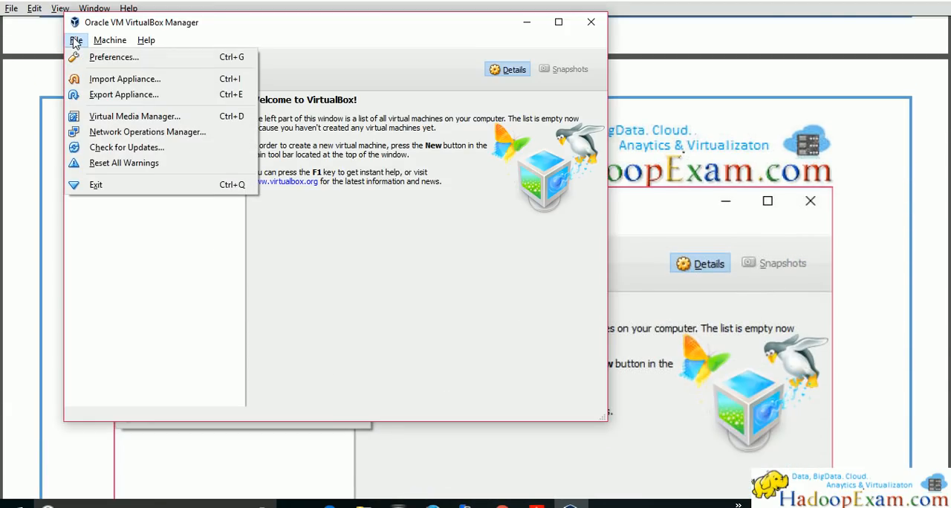
left_click(107, 79)
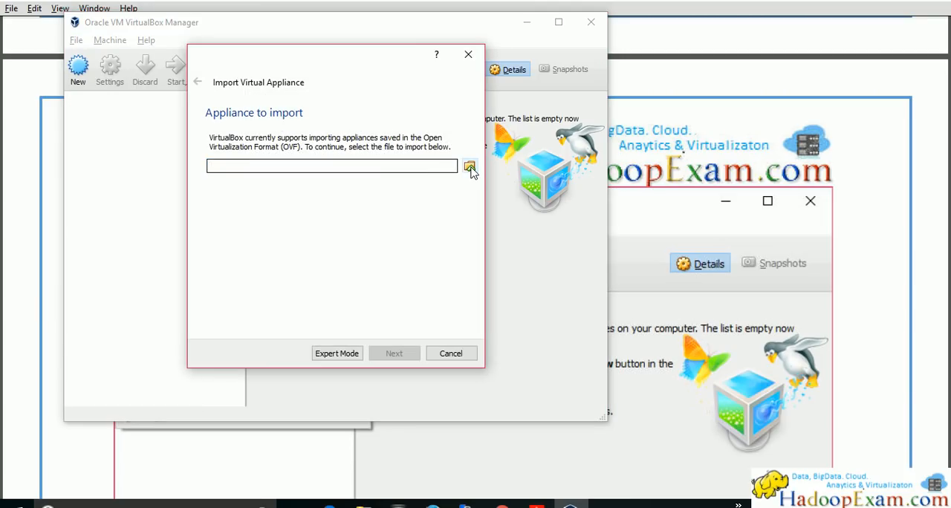
left_click(470, 168)
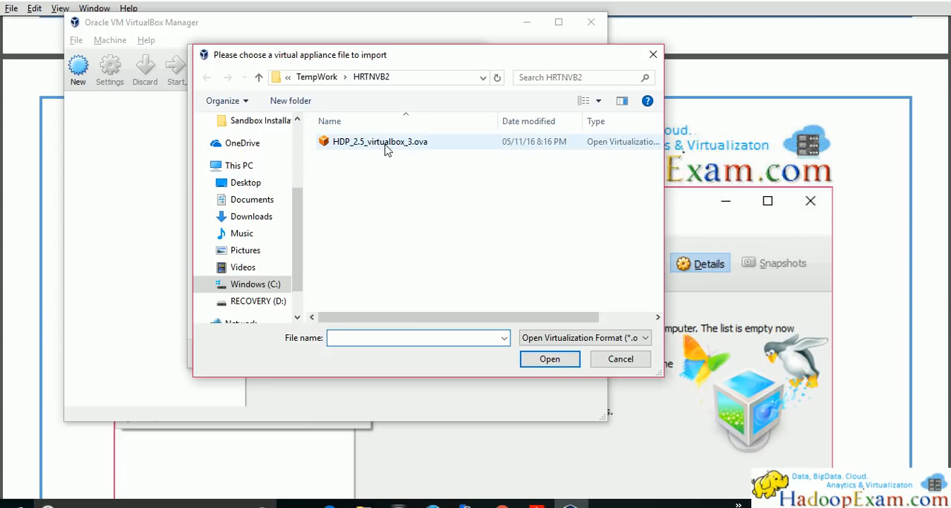
left_click(407, 146)
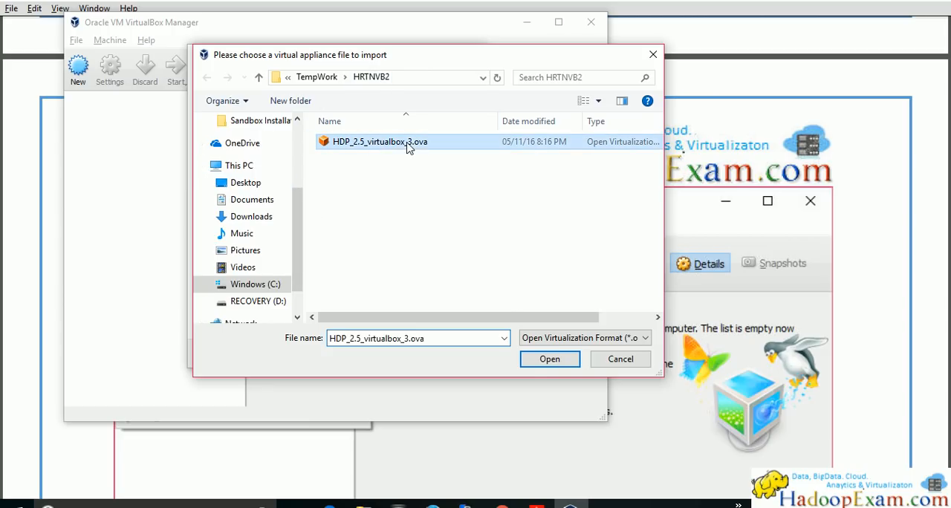
left_click(549, 360)
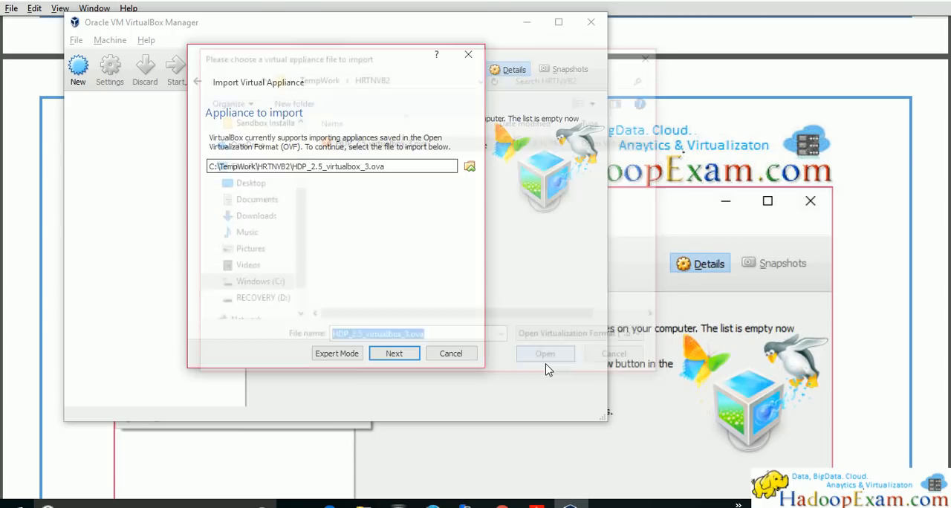
left_click(392, 355)
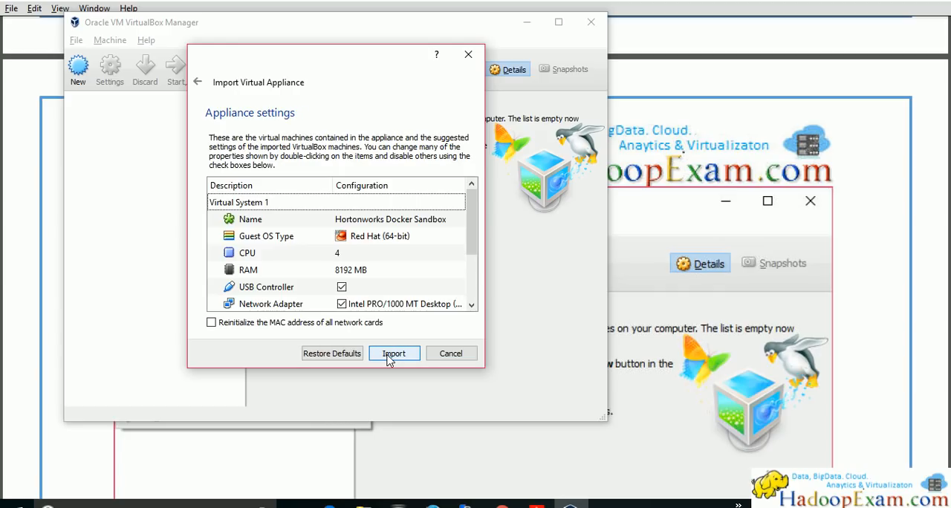
Review the CPU and RAM values of Virtual System 1 in the appliance settings
mouse_move(474, 235)
left_mouse_down()
mouse_move(474, 295)
mouse_move(480, 224)
left_mouse_up()
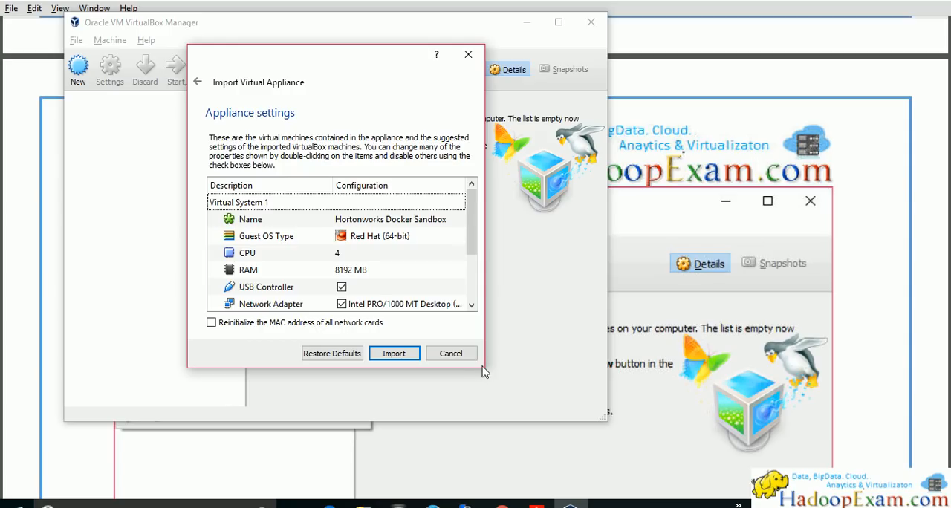
left_click(347, 254)
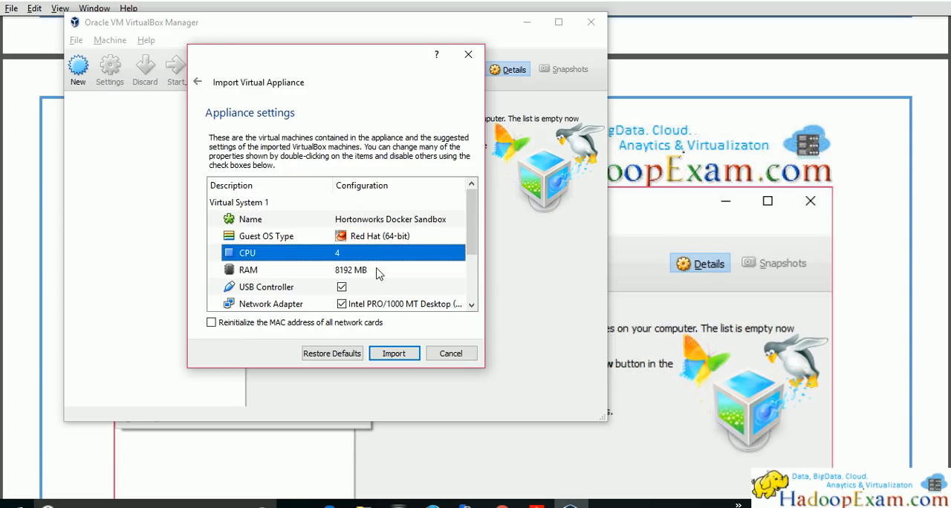
left_click(378, 273)
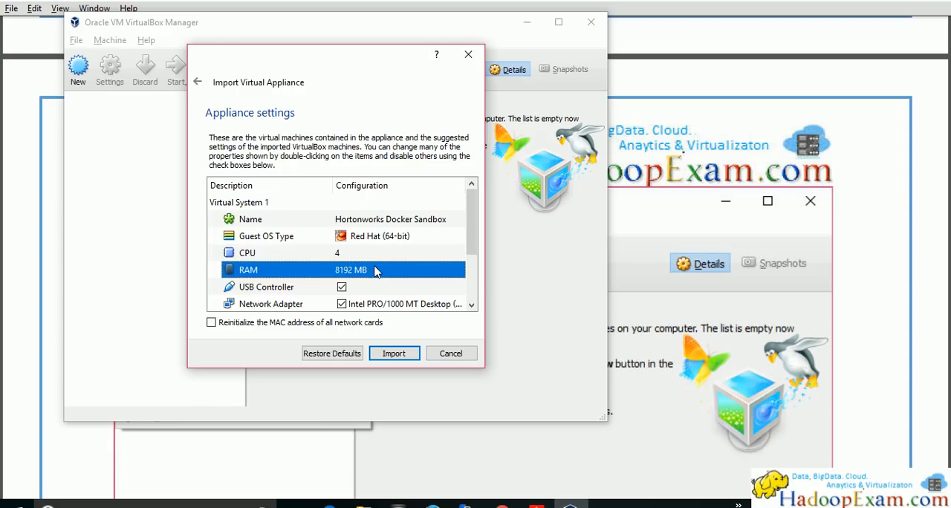
left_click(361, 257)
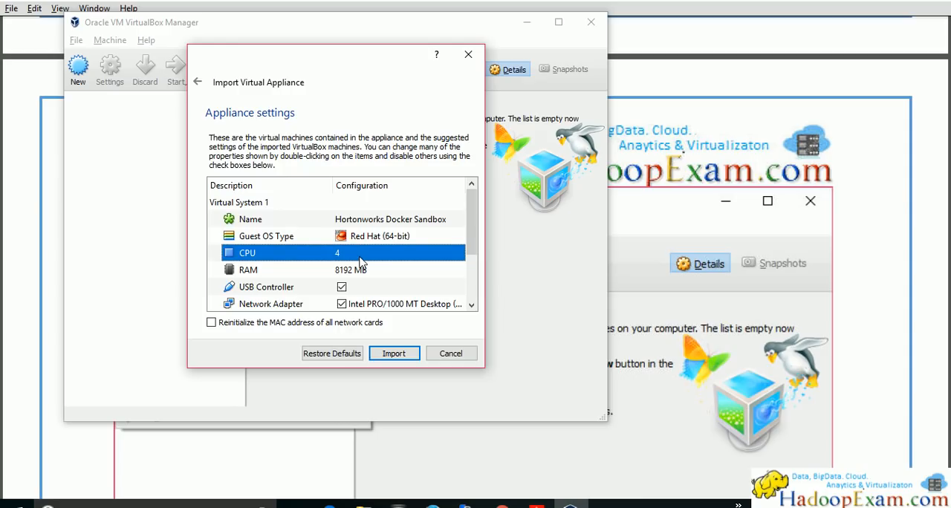
mouse_move(472, 226)
left_mouse_down()
mouse_move(472, 250)
mouse_move(473, 215)
left_mouse_up()
Inspect the virtual system's name and the path of its virtual disk image in the appliance settings
left_click(430, 221)
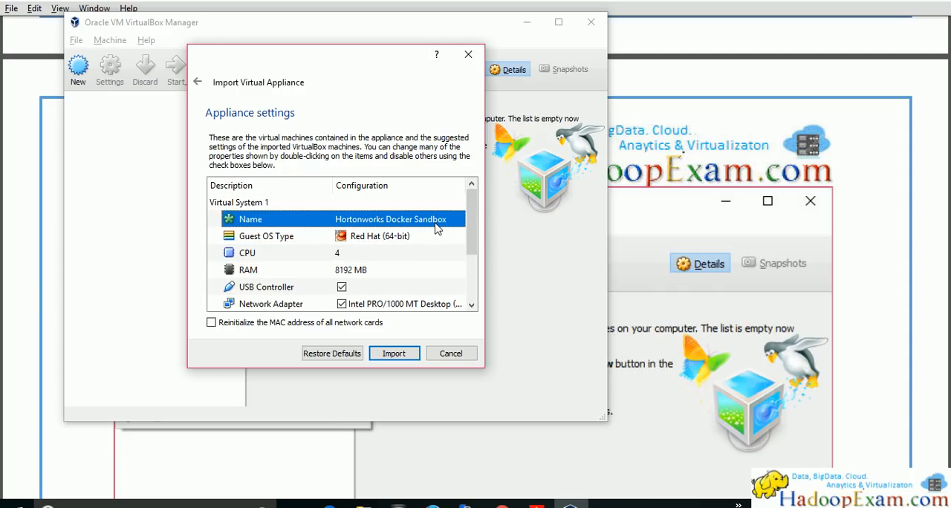
double_click(437, 221)
left_click(451, 219)
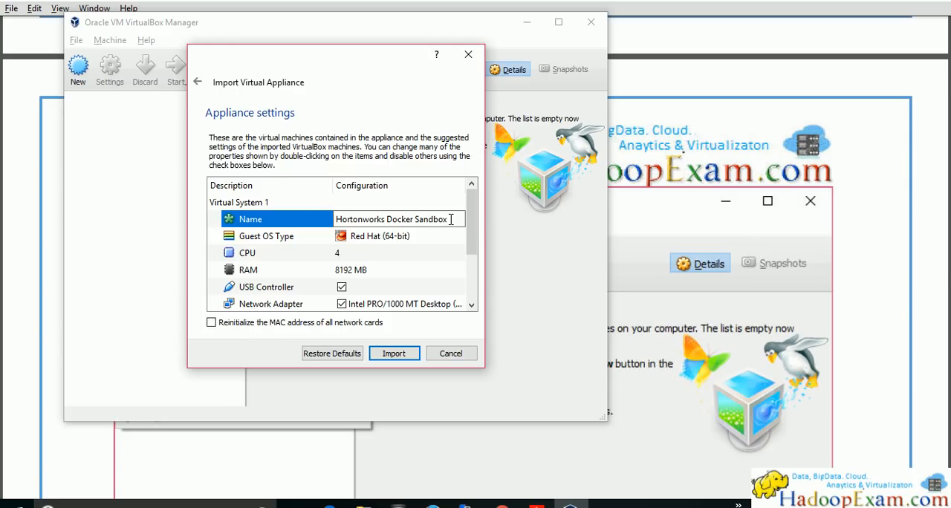
scroll(408, 295, "down", 2)
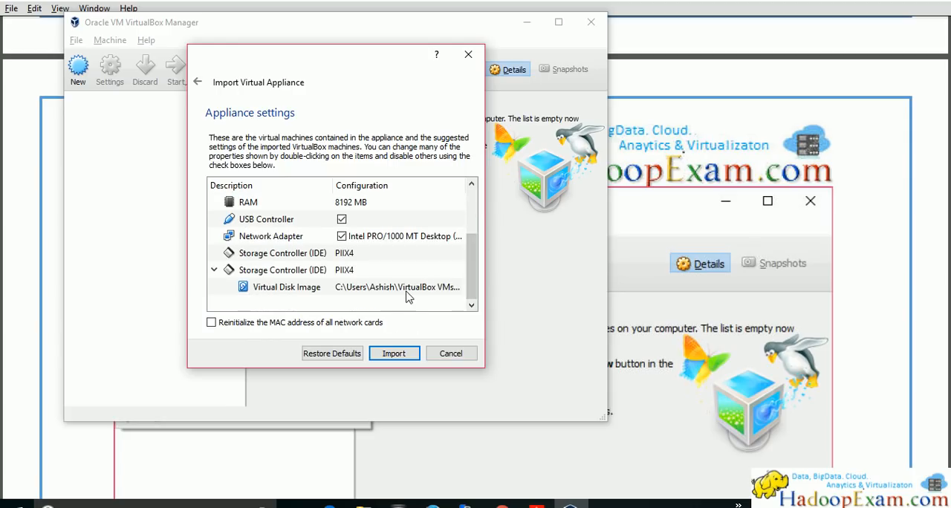
double_click(407, 293)
left_click(438, 290)
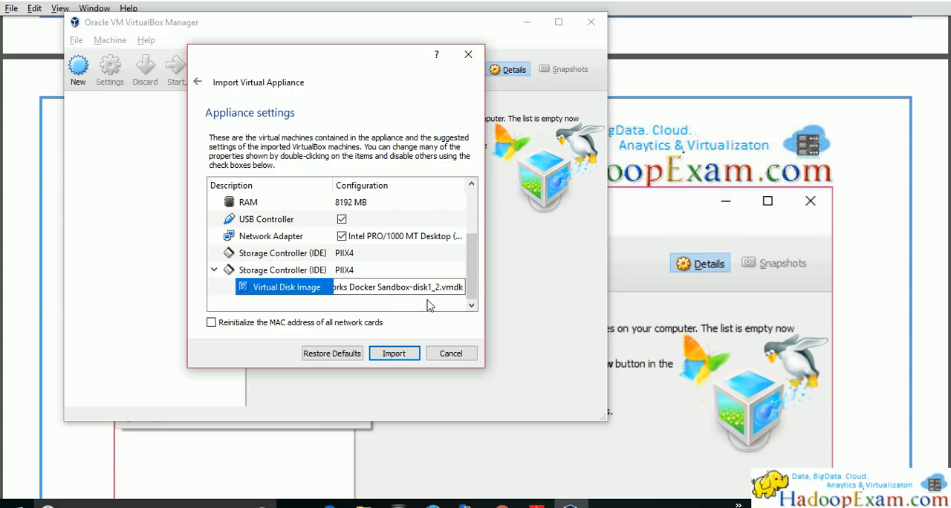
Set the virtual system's name to Hortonworks Docker Sandbox 3
left_click_drag(472, 273, 473, 228)
double_click(449, 223)
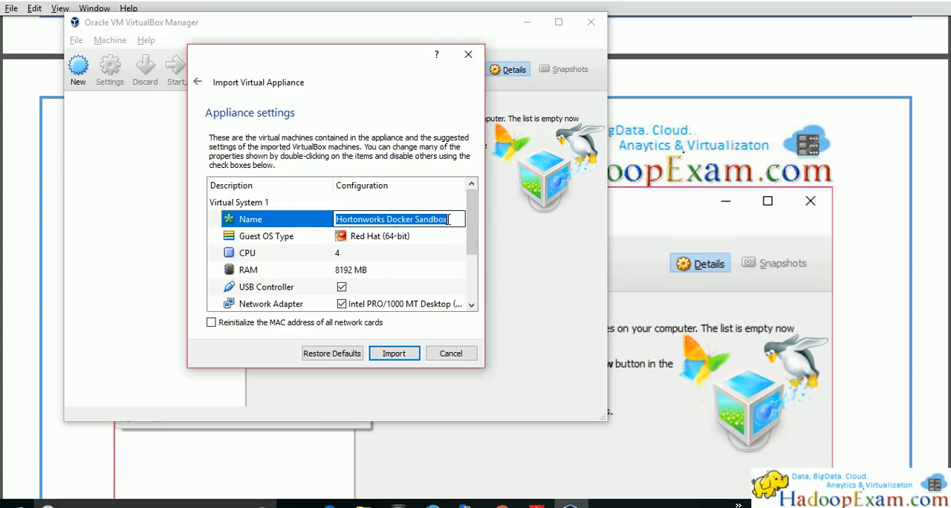
left_click(451, 219)
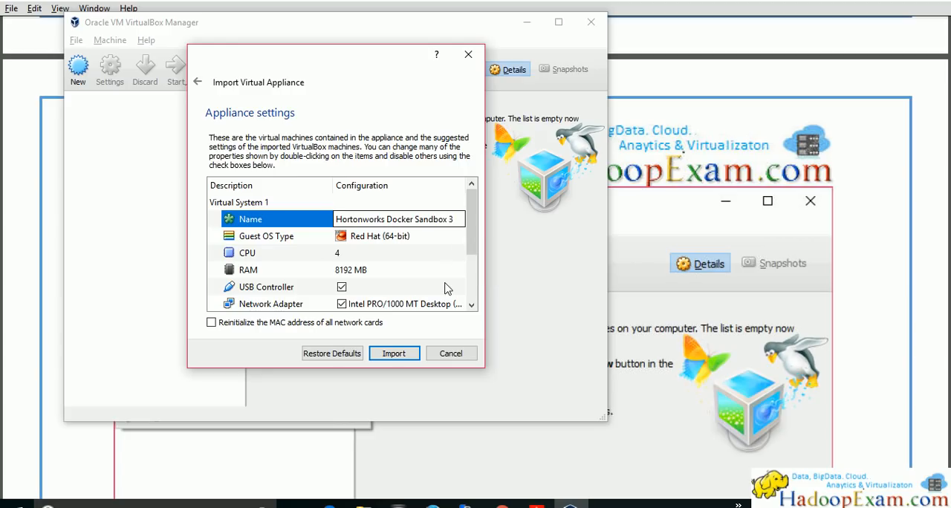
left_click(471, 245)
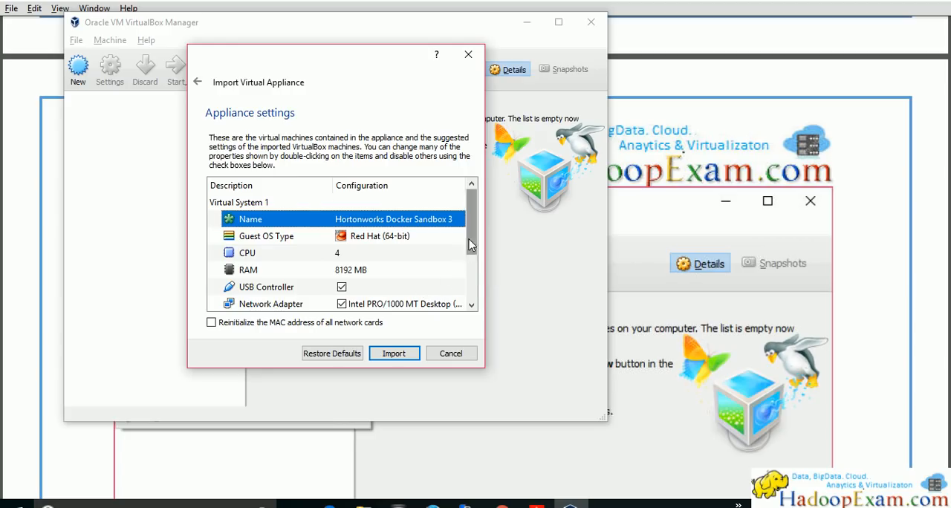
Open the virtual disk image path for editing and examine it from its beginning to the file name
scroll(424, 290, "down", 2)
left_click(450, 292)
double_click(450, 289)
left_click(436, 290)
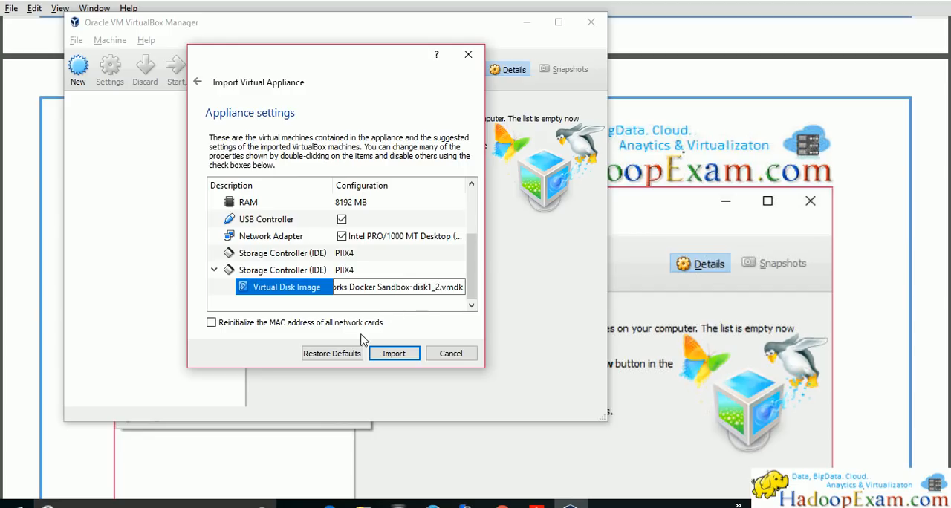
left_click_drag(373, 287, 309, 289)
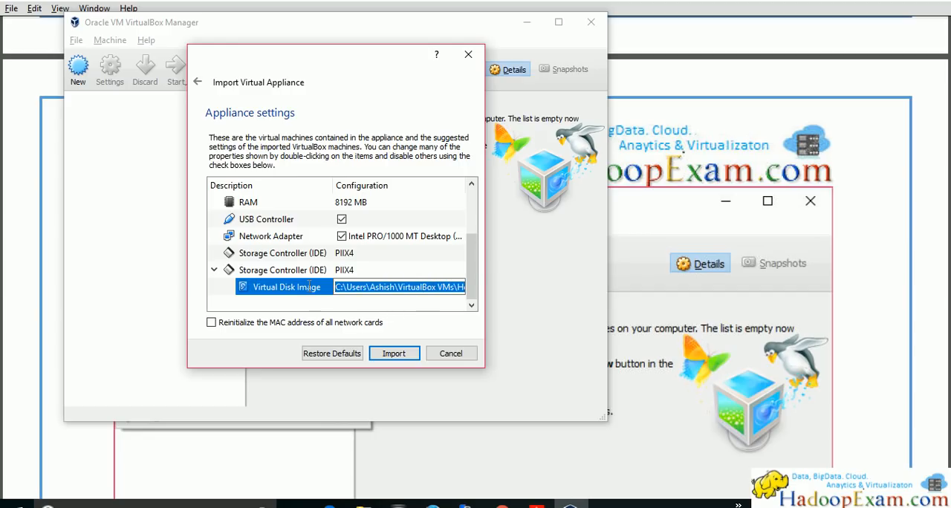
left_click_drag(394, 295, 502, 298)
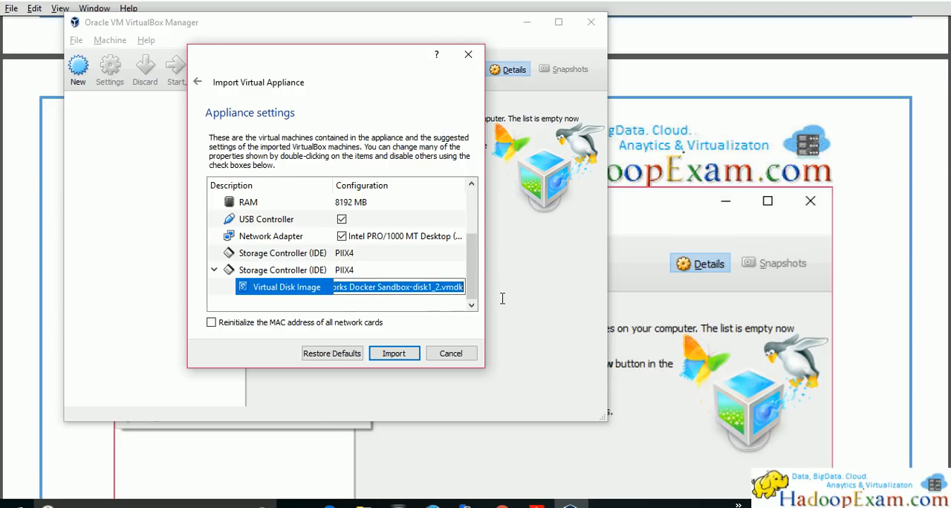
left_click(430, 296)
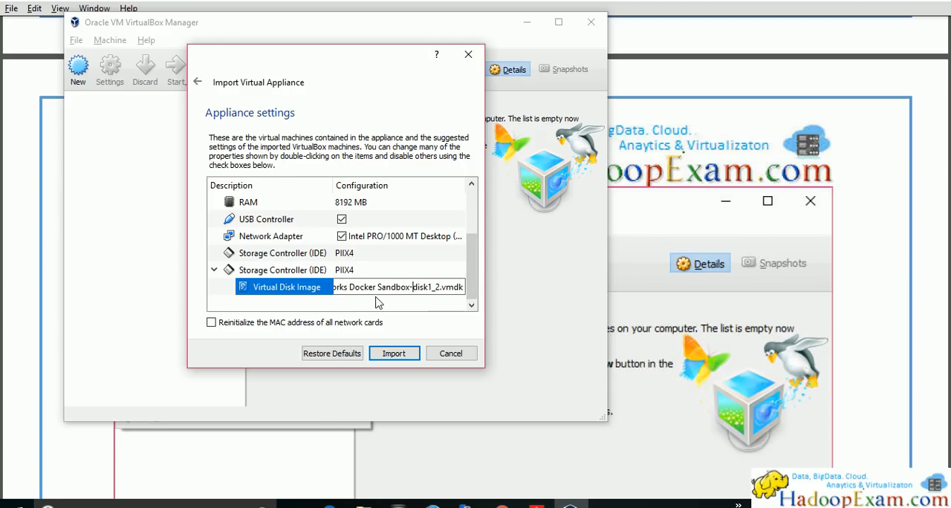
Bring up the VirtualBox VMs folder behind the import dialog and import the appliance with the current settings
left_click(544, 384)
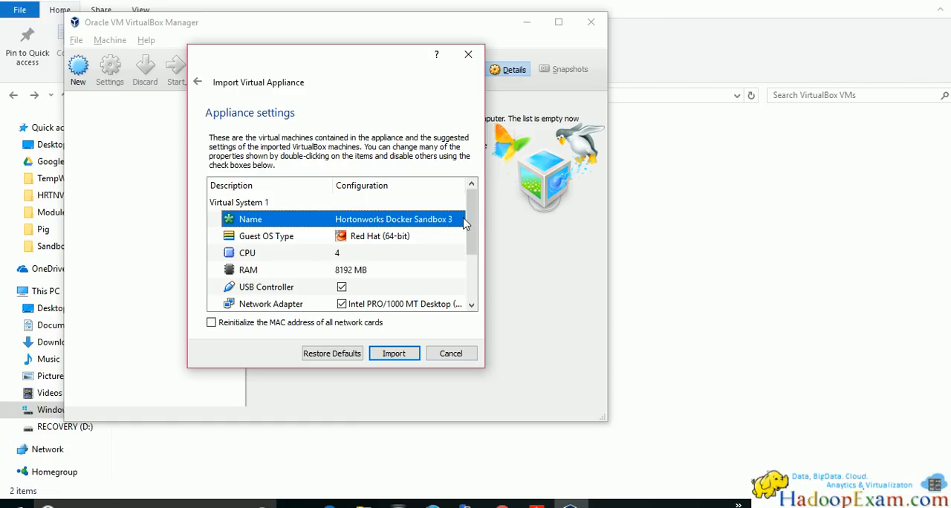
left_click_drag(468, 241, 472, 291)
left_click(393, 354)
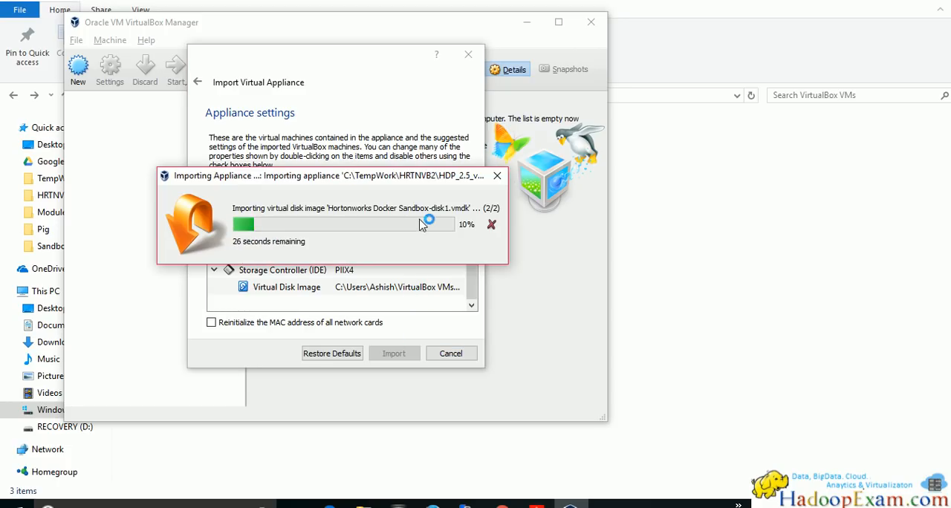
Open the Hortonworks Docker Sandbox 3 folder under VirtualBox VMs and check its disk image file against the import progress
left_click(769, 304)
double_click(240, 154)
left_click_drag(307, 118, 394, 119)
left_click(286, 142)
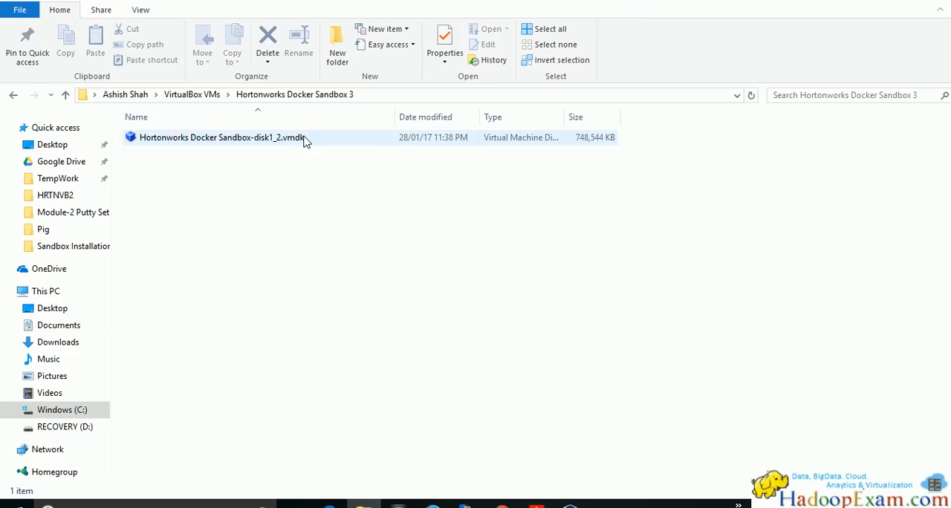
key("alt+Tab")
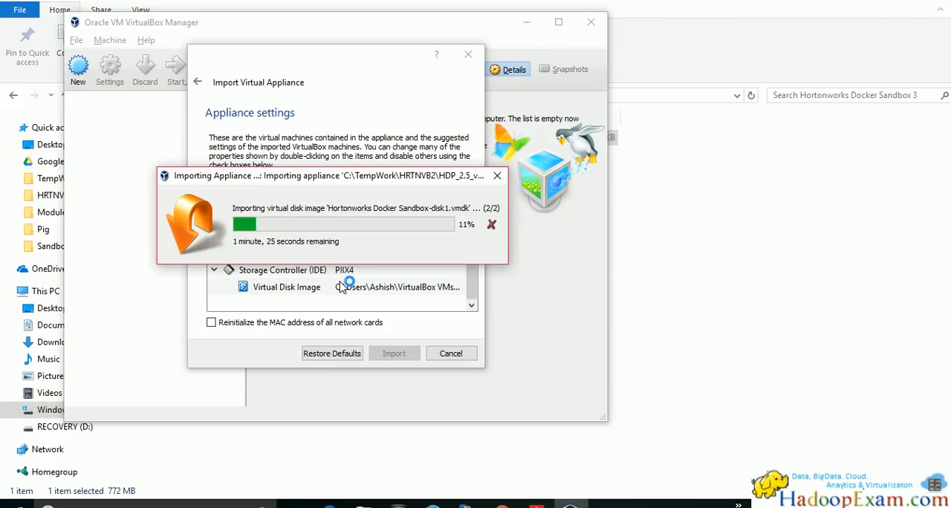
key("alt+Tab")
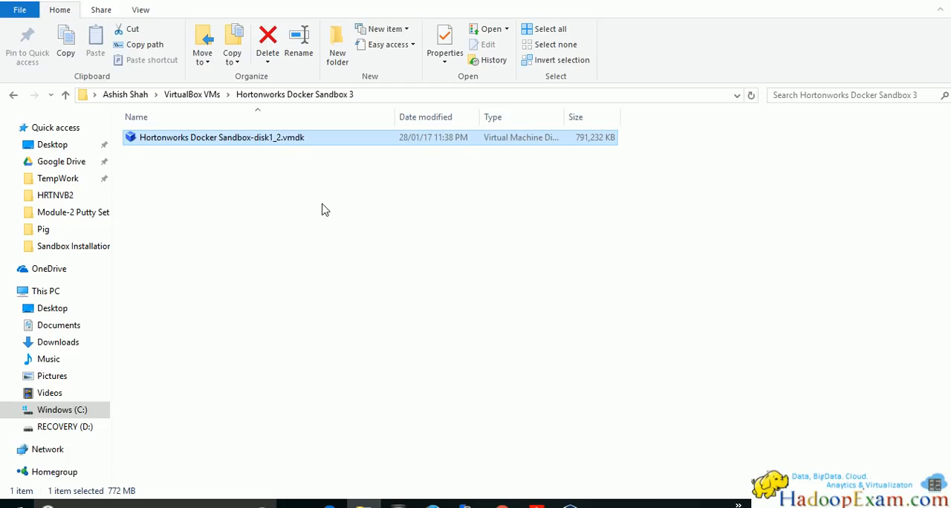
Check the import progress in VirtualBox, and reread the guide's pages on choosing the HDP_2.5_virtualbox.ova sandbox image
key("alt+Tab")
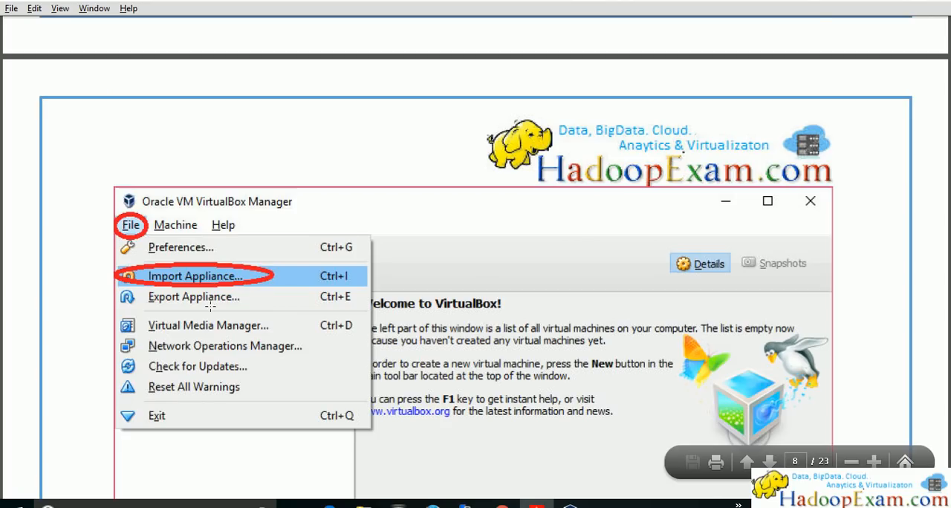
scroll(205, 272, "down", 3)
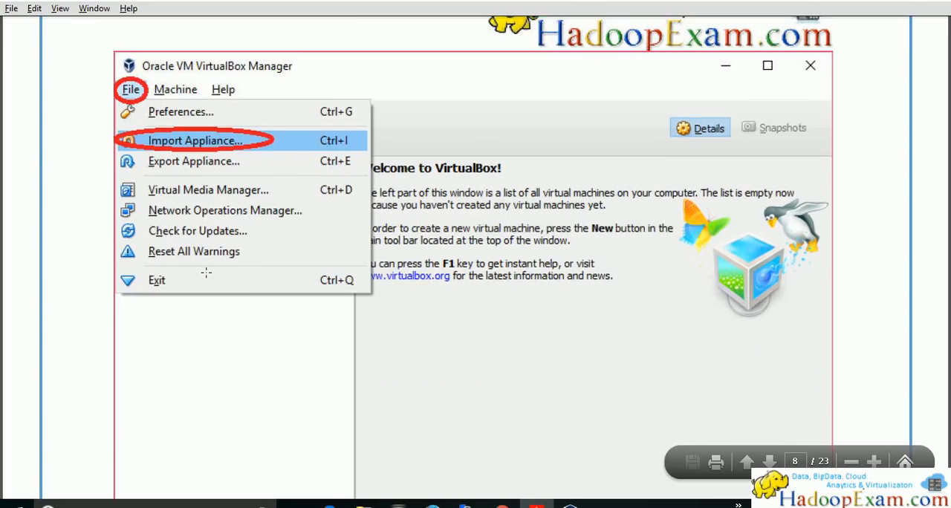
scroll(205, 272, "down", 8)
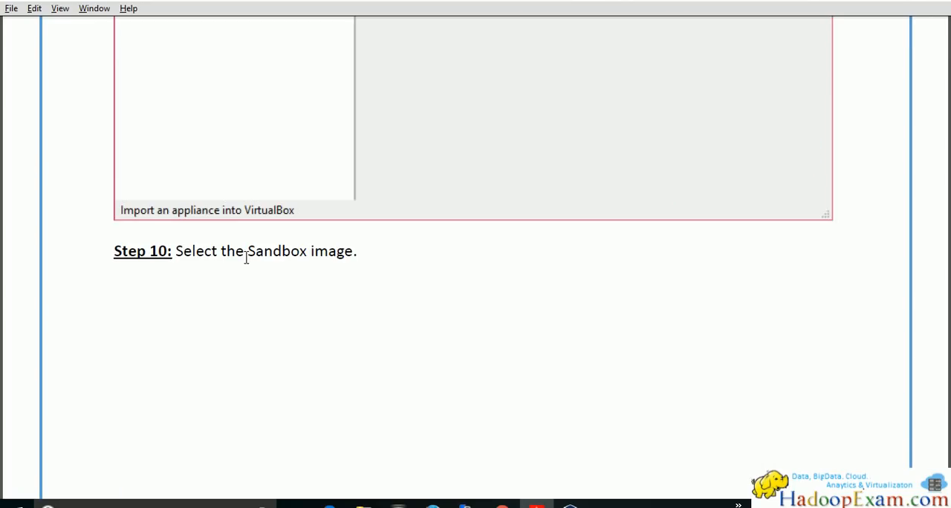
scroll(378, 263, "down", 10)
scroll(372, 312, "down", 7)
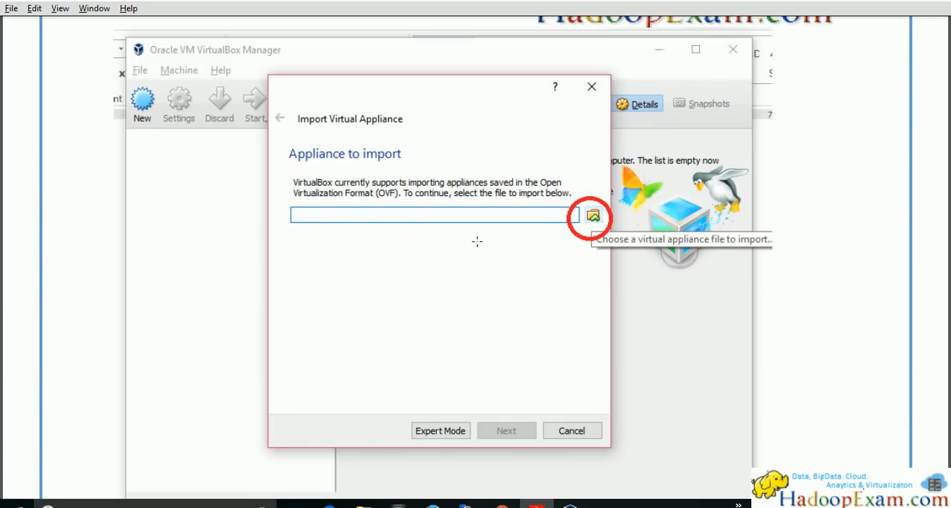
scroll(486, 272, "down", 15)
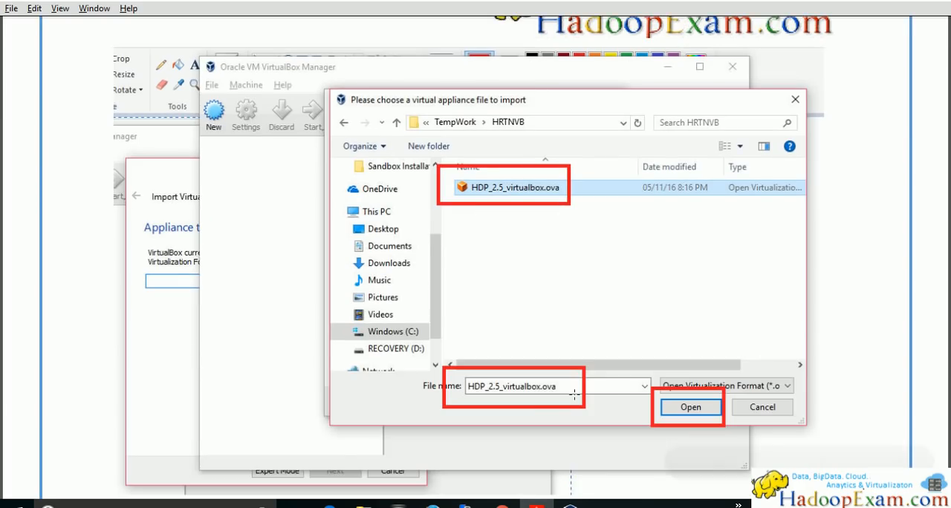
scroll(697, 413, "down", 1)
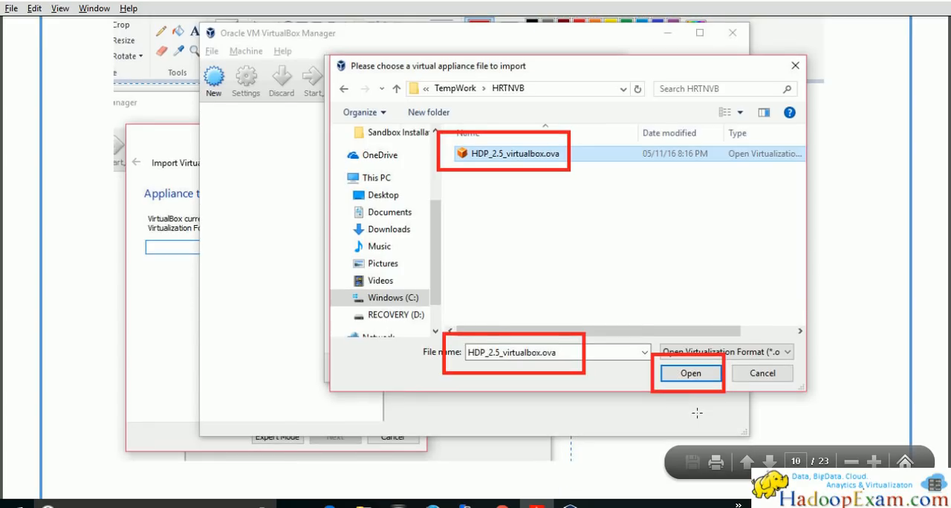
scroll(265, 264, "down", 12)
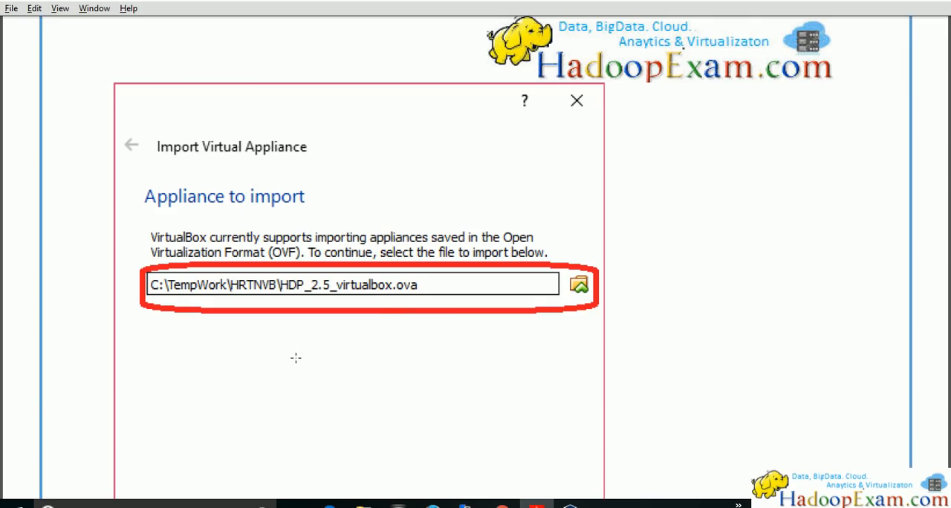
scroll(411, 315, "down", 20)
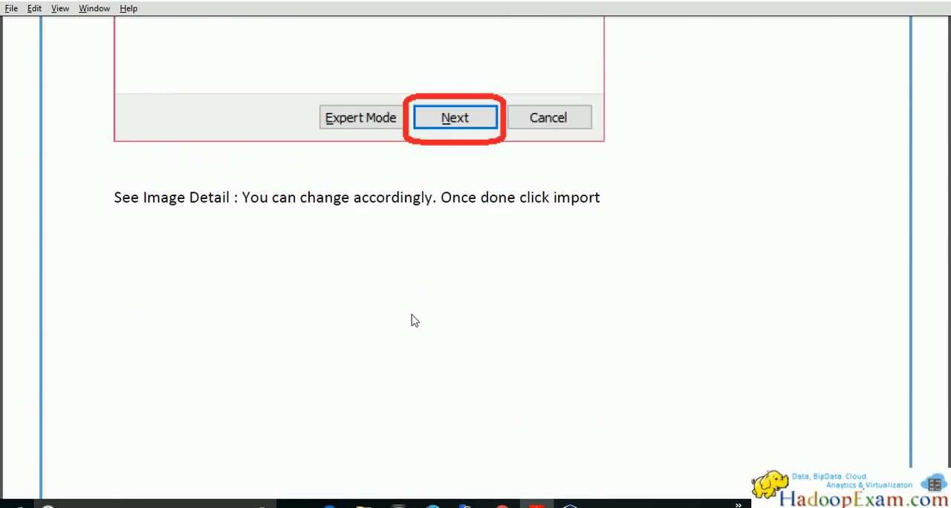
Review the guide's appliance settings page and read Steps 11 and 12 about the import
scroll(411, 314, "down", 4)
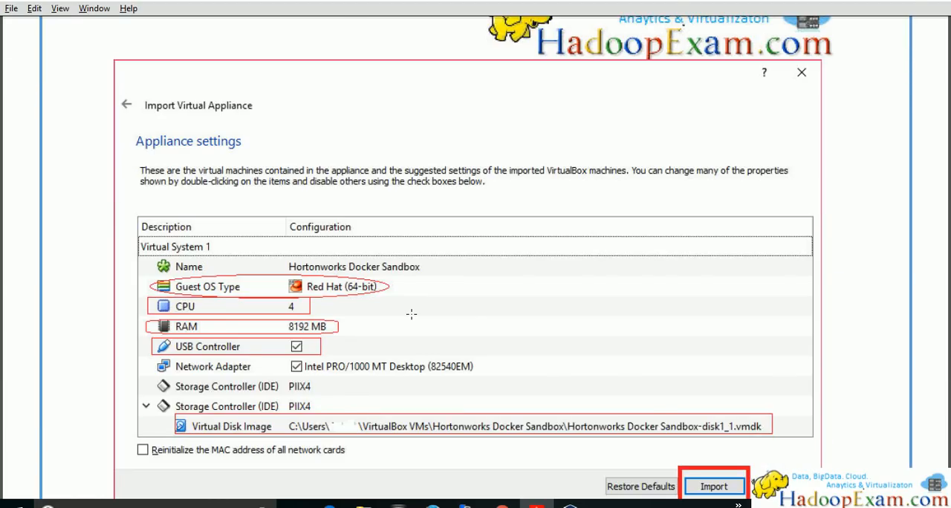
scroll(411, 315, "down", 1)
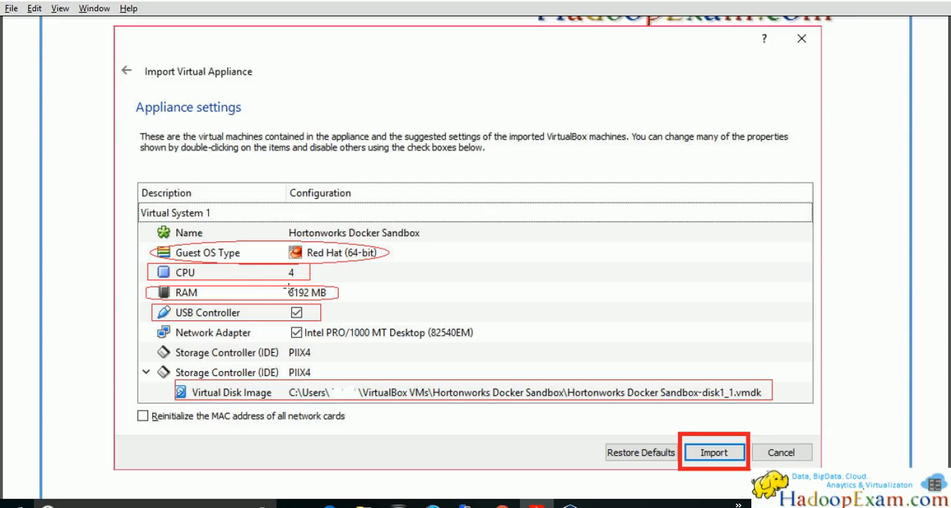
scroll(407, 272, "down", 3)
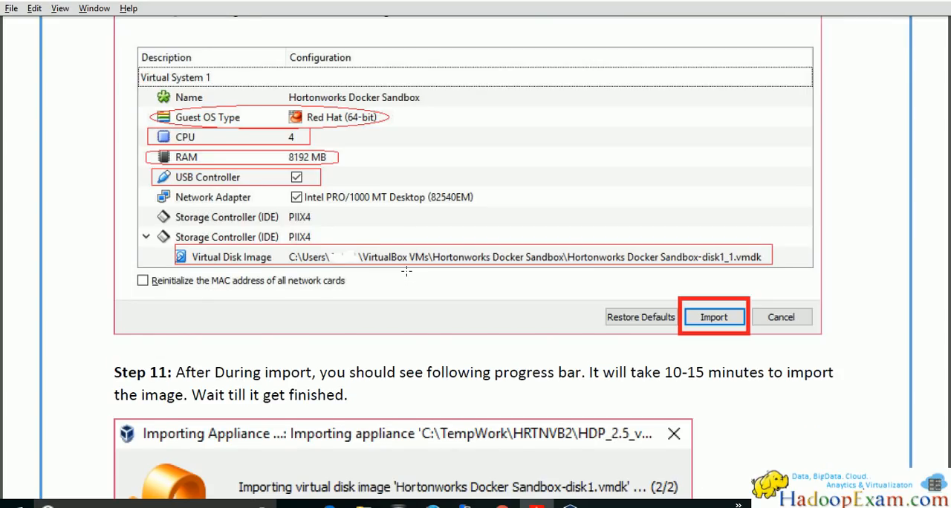
scroll(407, 271, "down", 5)
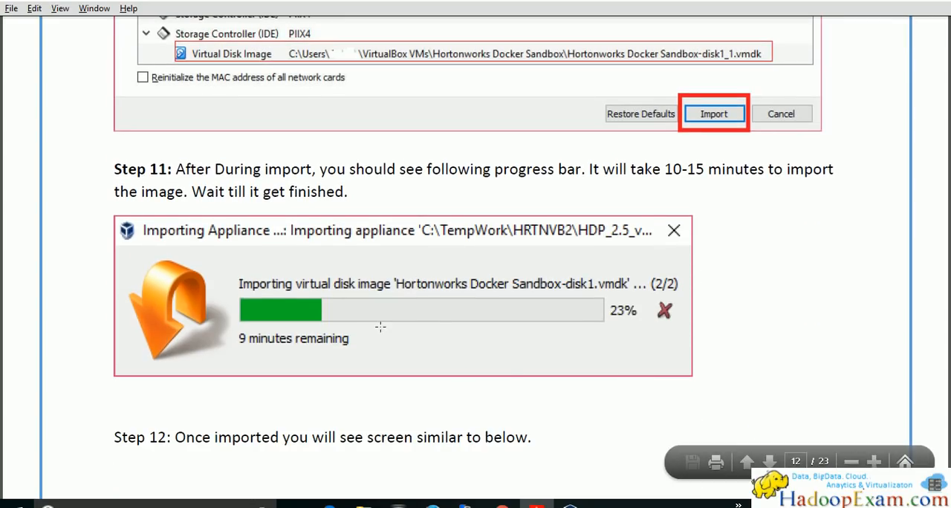
scroll(303, 323, "down", 3)
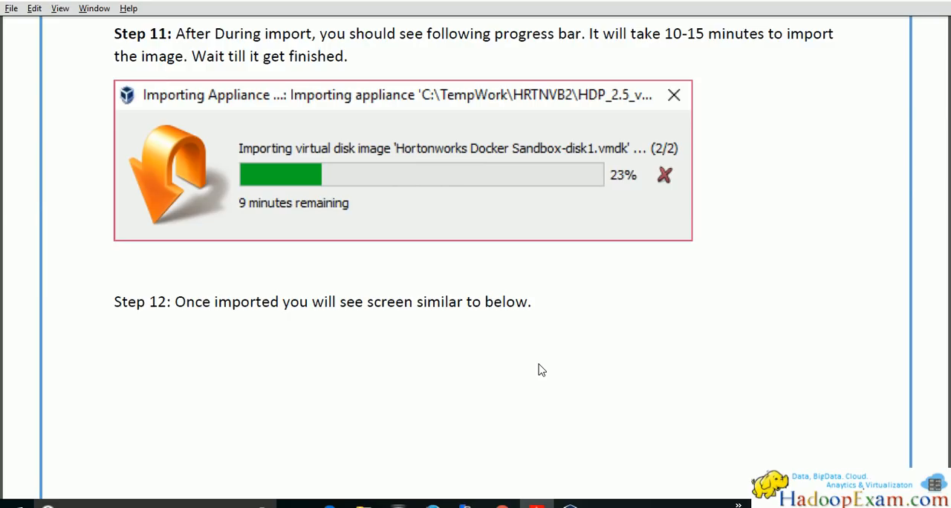
Switch to Chrome and open the HDPCD : NO JAVA page from the Hortonworks section of HadoopExam.com
left_click(502, 506)
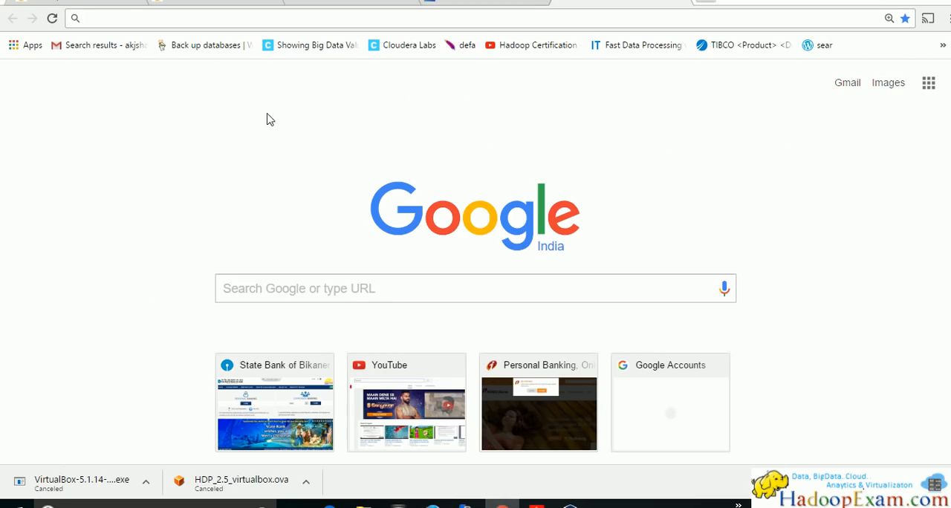
left_click(215, 3)
mouse_move(366, 119)
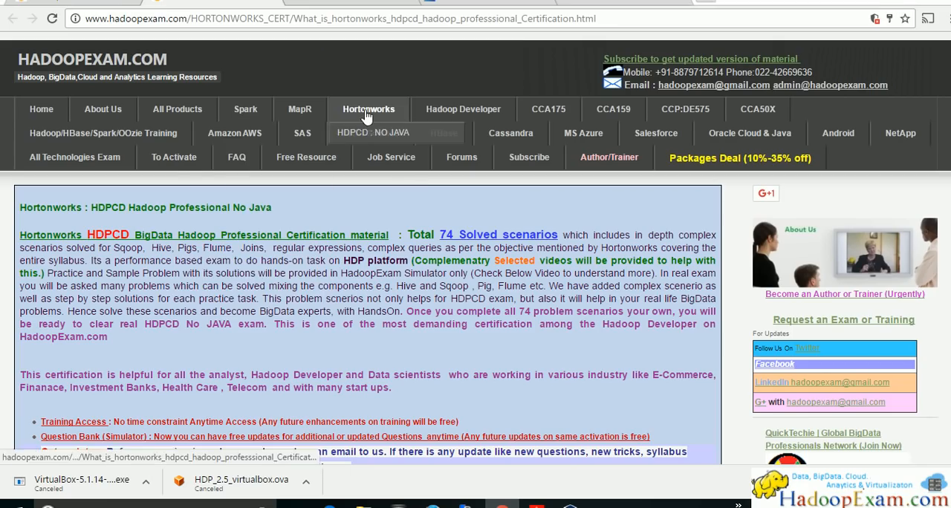
left_click(370, 137)
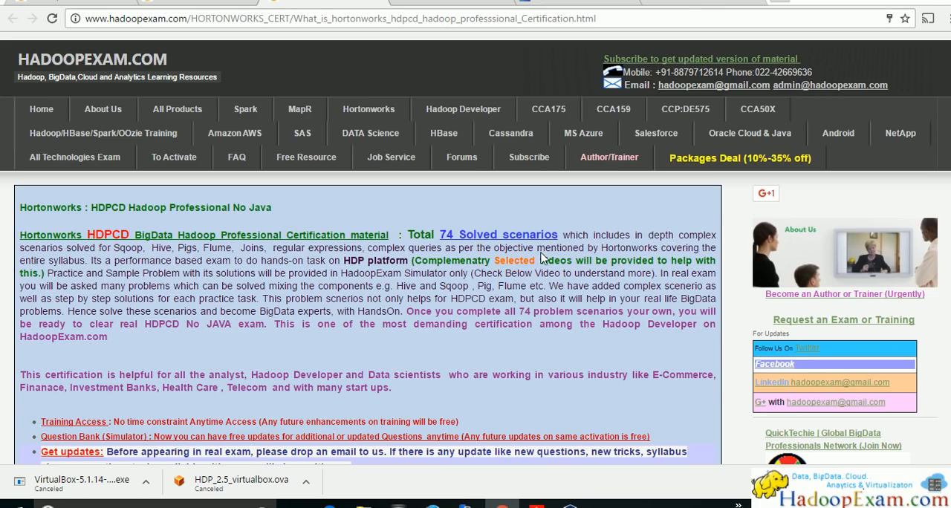
Look through the HDPCD certification page's description and purchase offers, and highlight the word HDPCD in its introduction
scroll(482, 303, "down", 5)
scroll(481, 303, "up", 2)
scroll(482, 304, "down", 5)
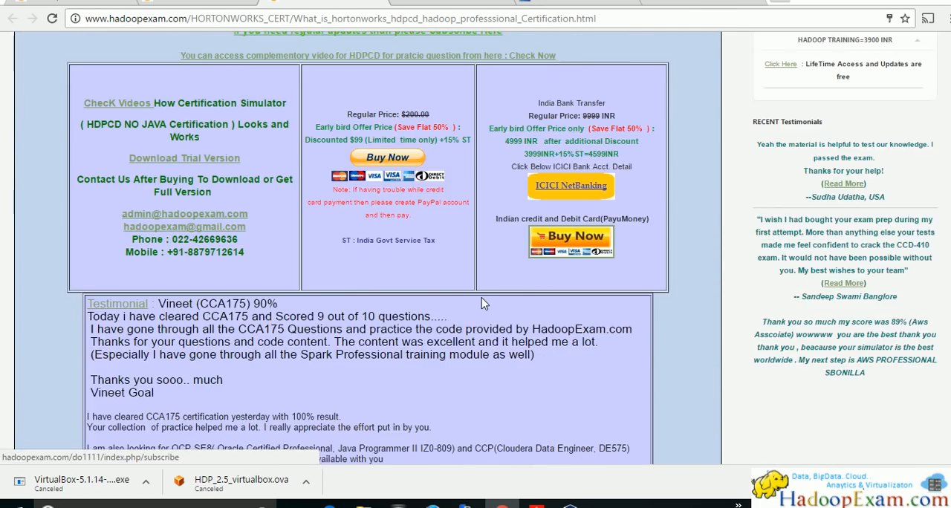
scroll(499, 245, "up", 4)
scroll(499, 245, "down", 5)
scroll(499, 246, "up", 1)
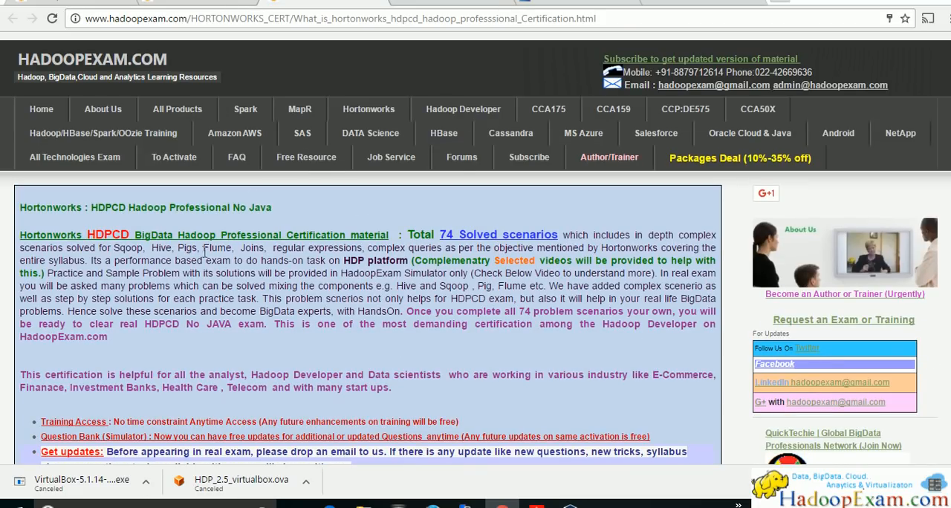
left_click_drag(88, 234, 132, 231)
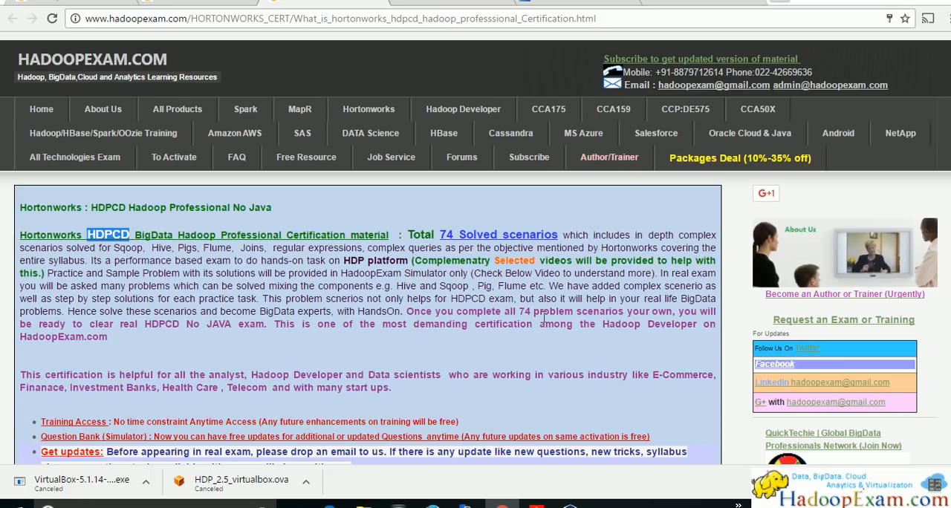
Open the All Products page of HadoopExam.com and look through its training and certification lists
mouse_move(220, 110)
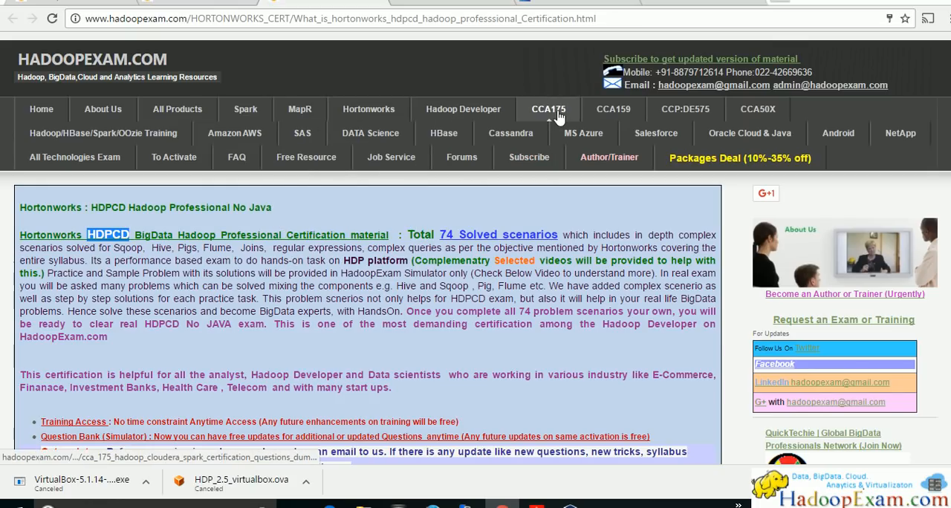
mouse_move(315, 119)
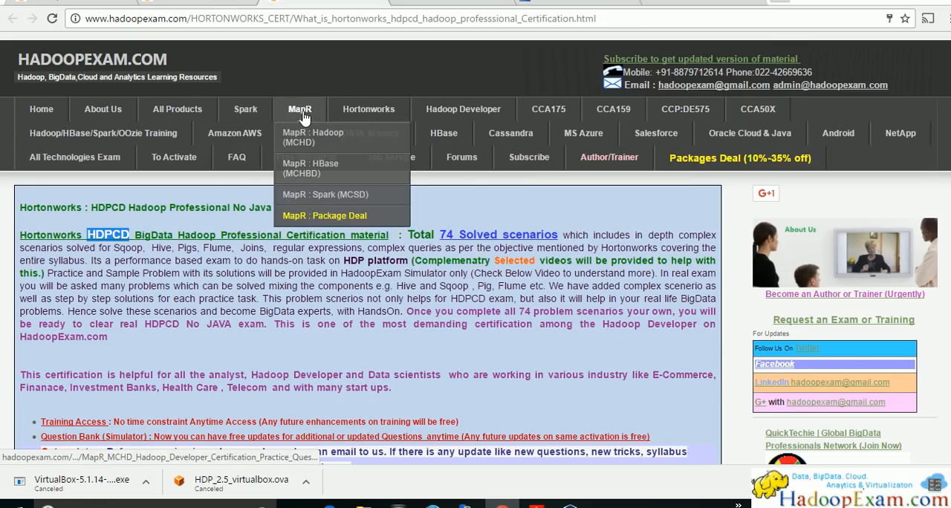
left_click(168, 112)
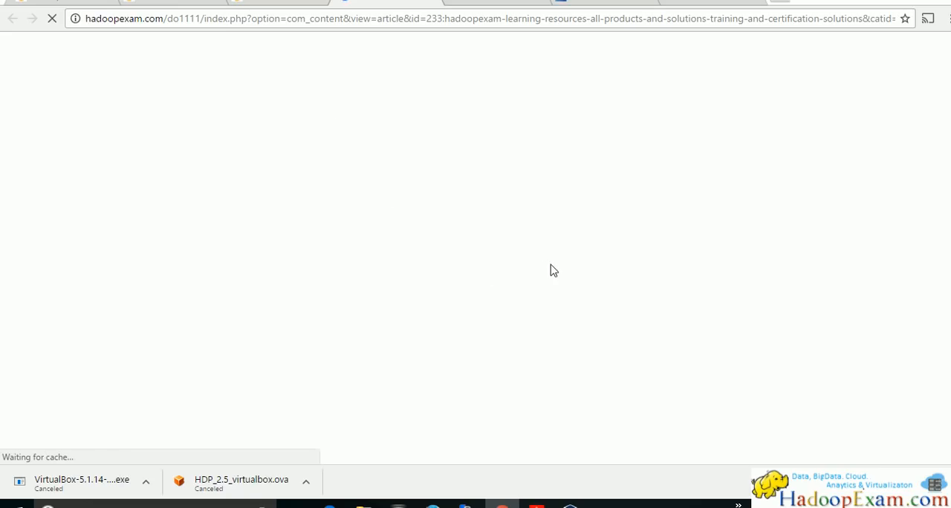
scroll(353, 281, "down", 4)
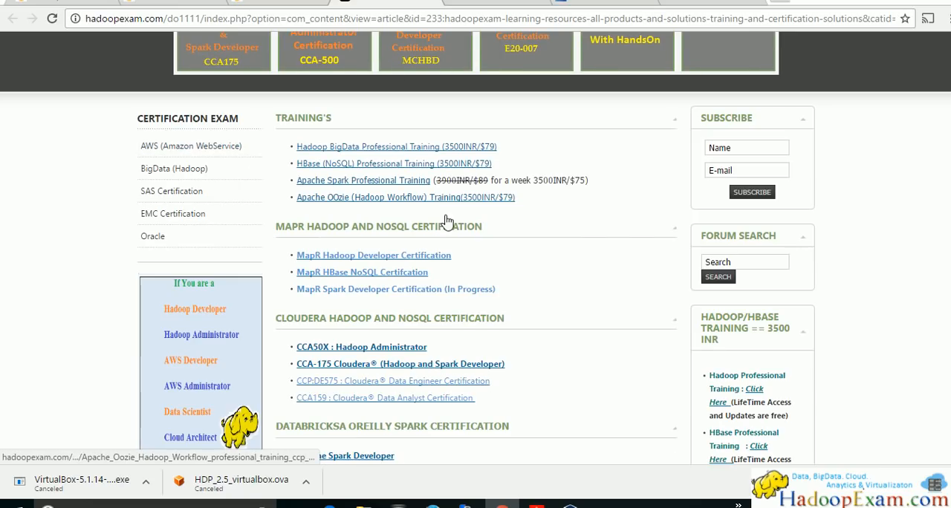
scroll(498, 248, "down", 7)
scroll(498, 247, "down", 8)
scroll(497, 246, "up", 15)
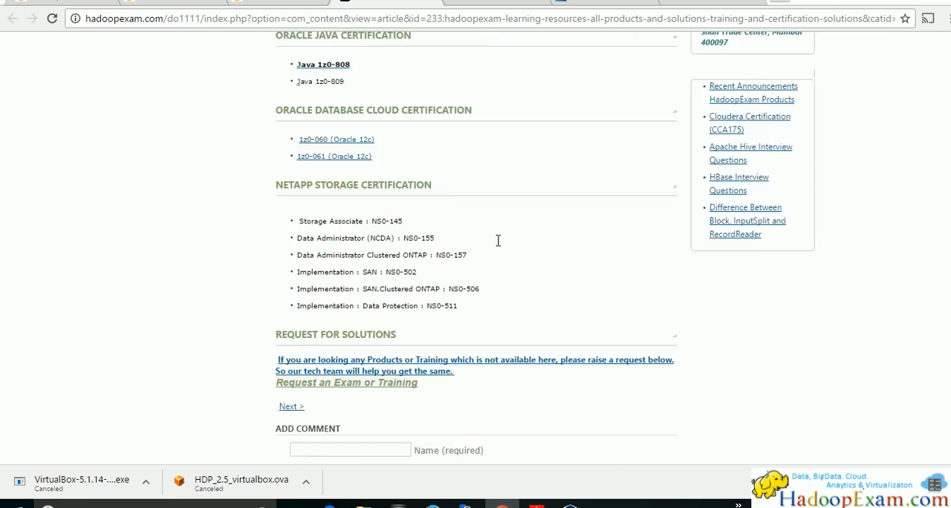
scroll(497, 248, "up", 4)
scroll(497, 248, "down", 1)
scroll(498, 248, "up", 1)
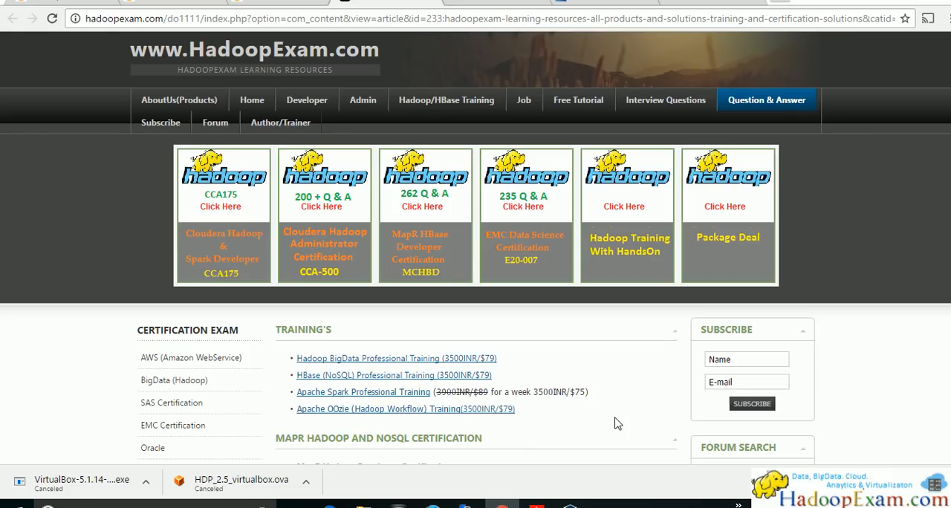
Switch to VirtualBox and compare the imported Hortonworks Docker Sandbox 3 machine with the guide's Step 12 screenshot
left_click(570, 505)
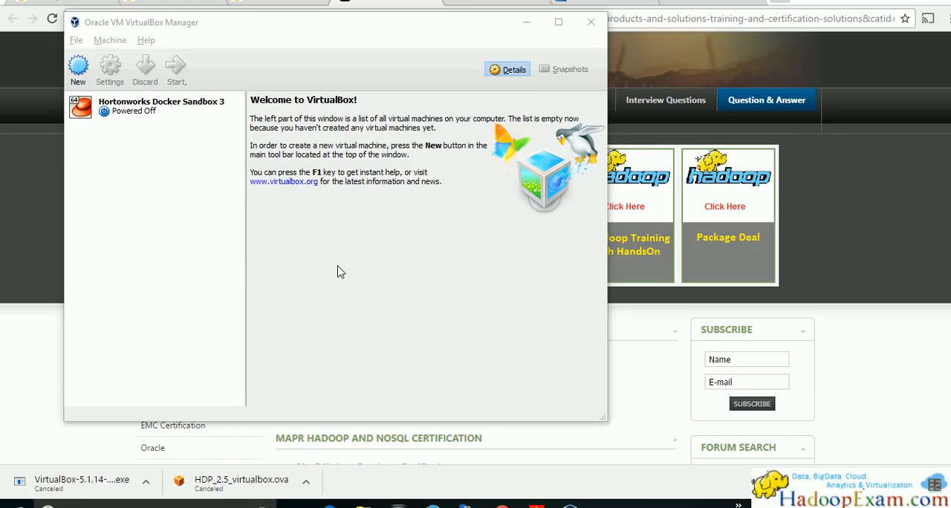
key("alt+Tab")
key("alt+Tab")
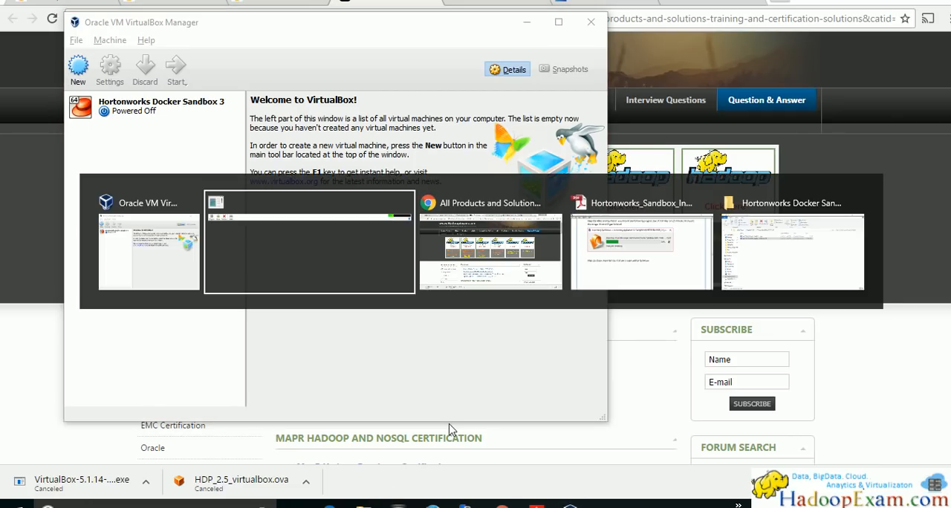
key("alt+Tab")
key("alt+Tab")
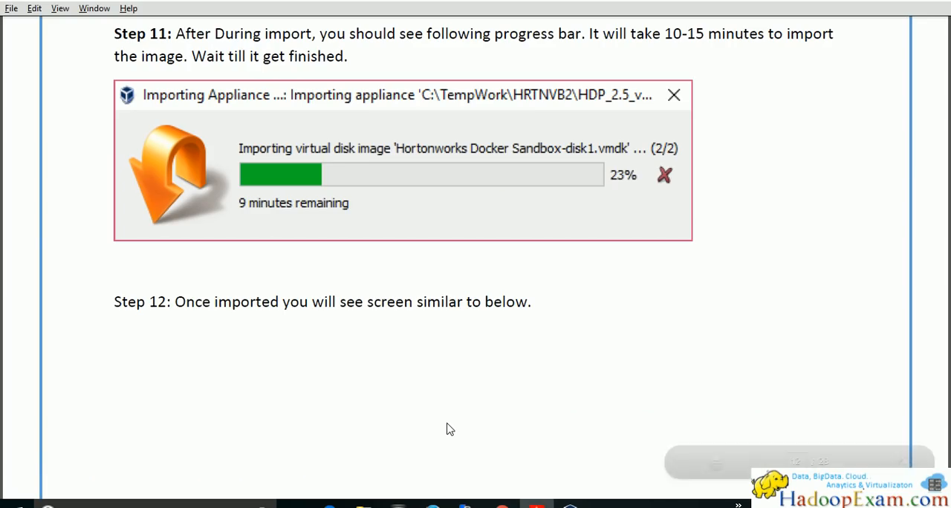
scroll(323, 288, "down", 3)
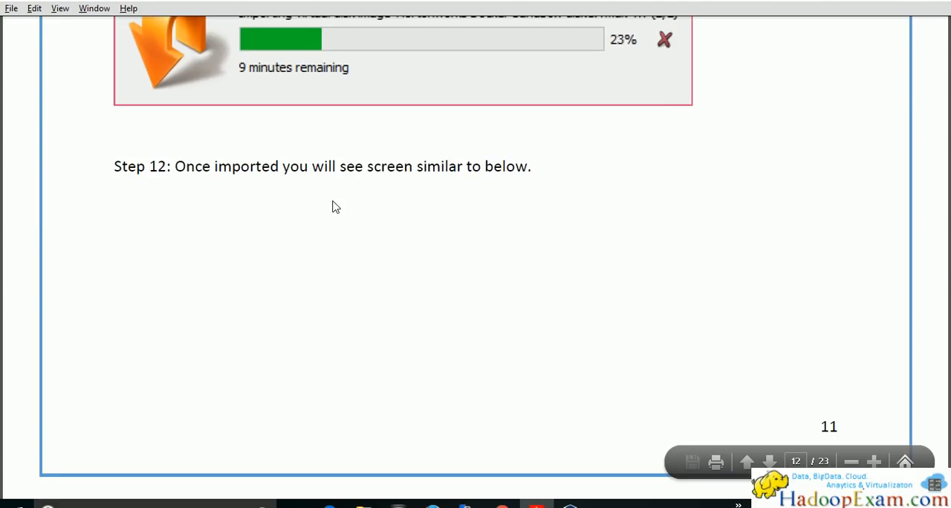
scroll(318, 260, "down", 14)
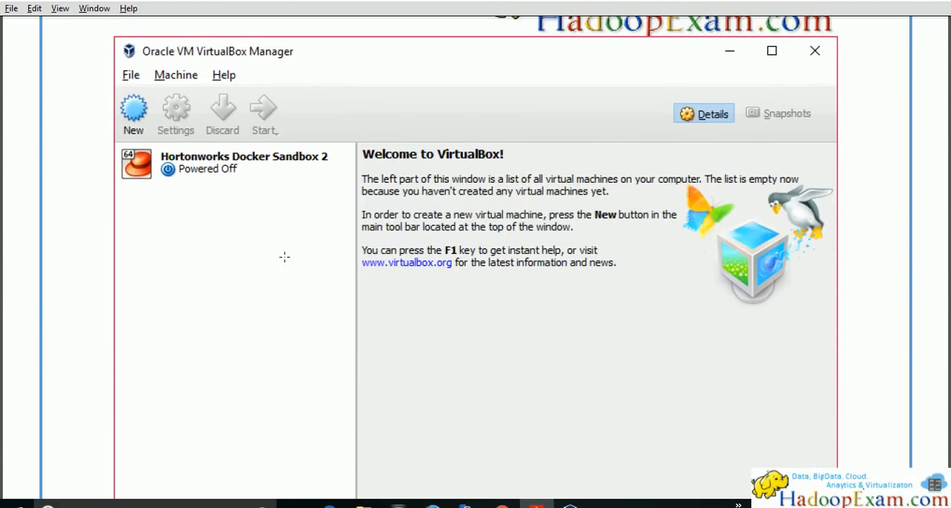
key("alt+Tab")
left_click(236, 112)
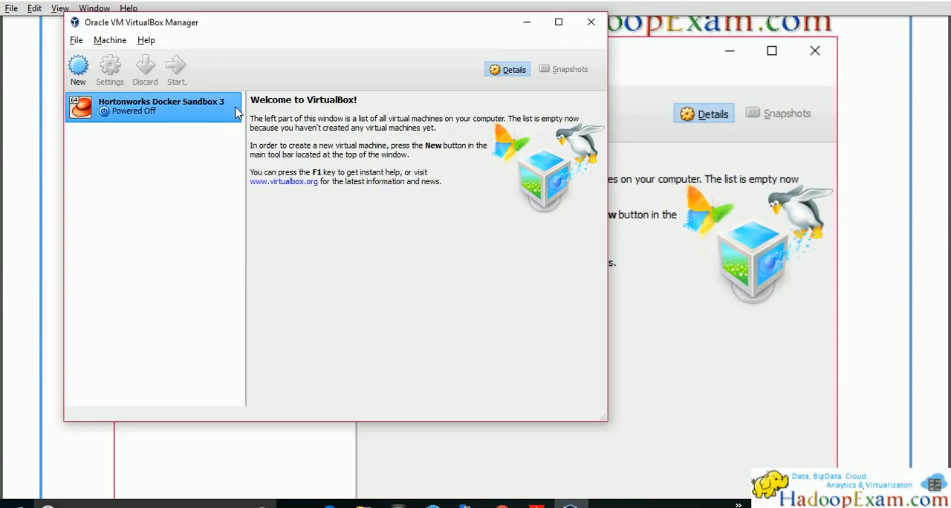
Read the guide's Step 13 on opening the machine settings, and select the Hortonworks Docker Sandbox 3 machine in VirtualBox
key("alt+Tab")
scroll(446, 320, "down", 8)
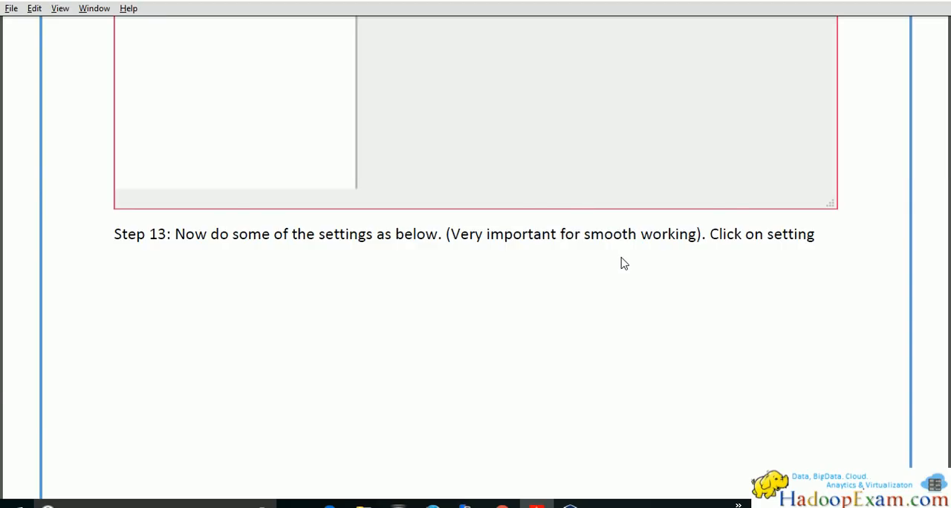
scroll(625, 264, "down", 10)
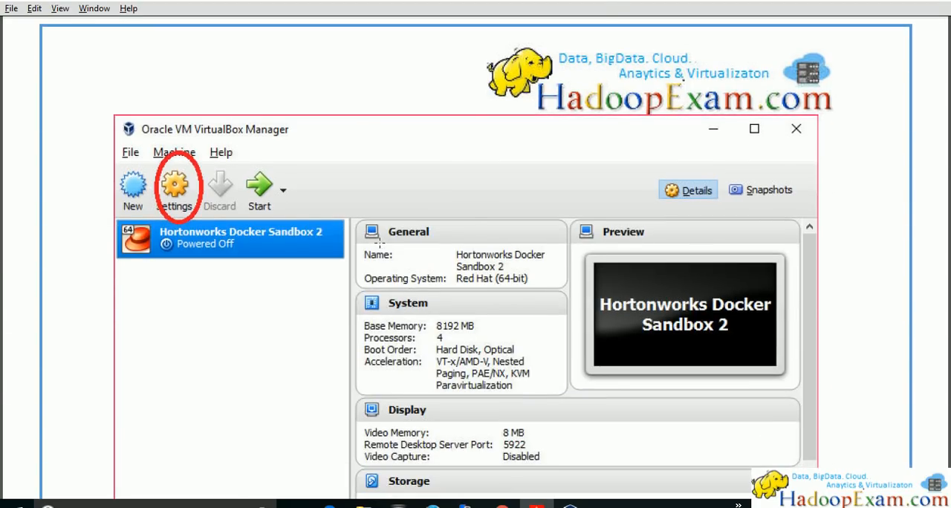
key("alt+Tab")
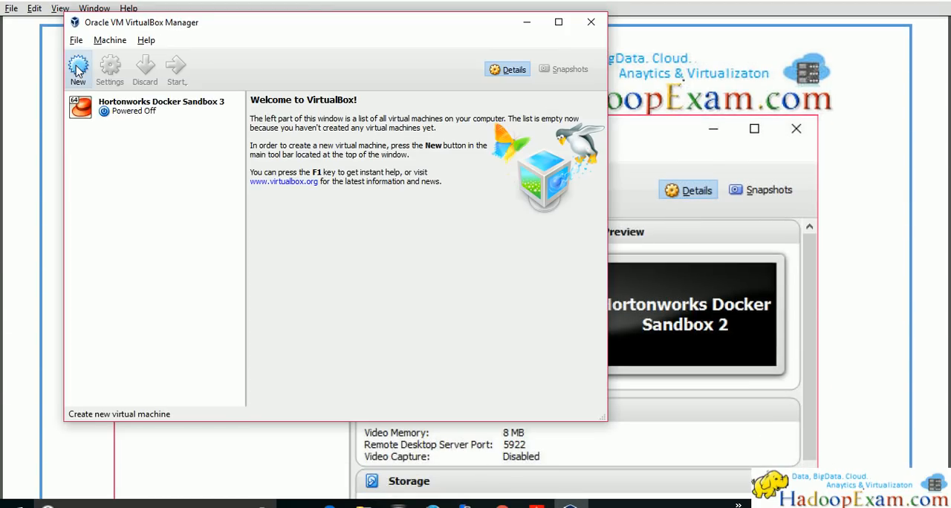
left_click(131, 112)
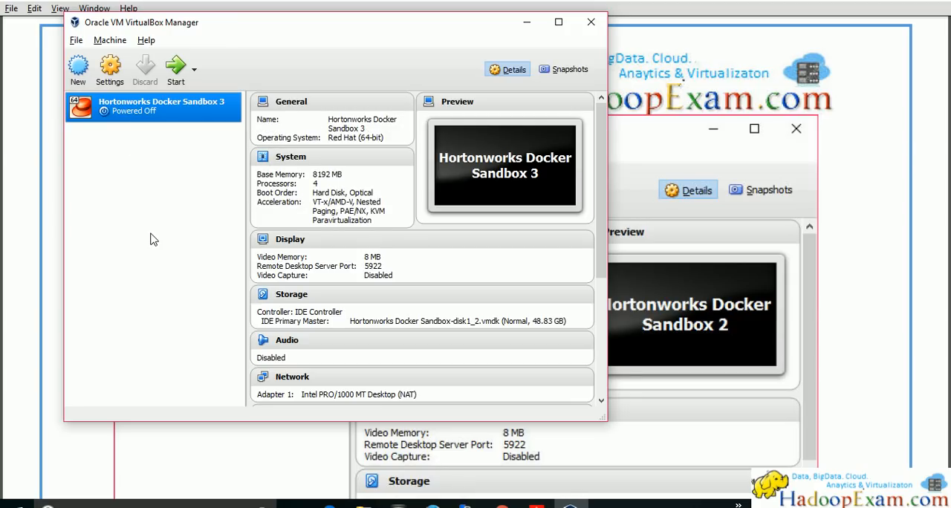
In the USB settings of the Hortonworks Docker Sandbox 3 machine, add an empty USB device filter and remove it
left_click(110, 68)
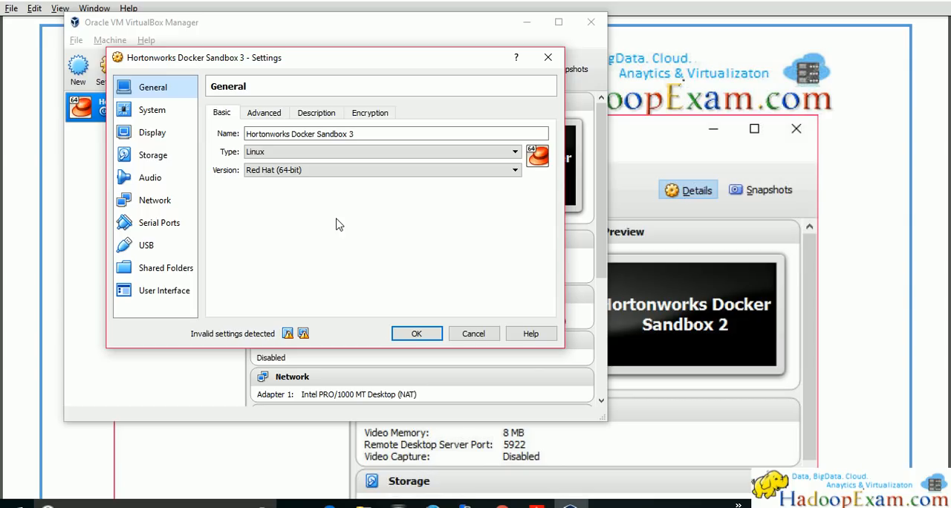
left_click(168, 253)
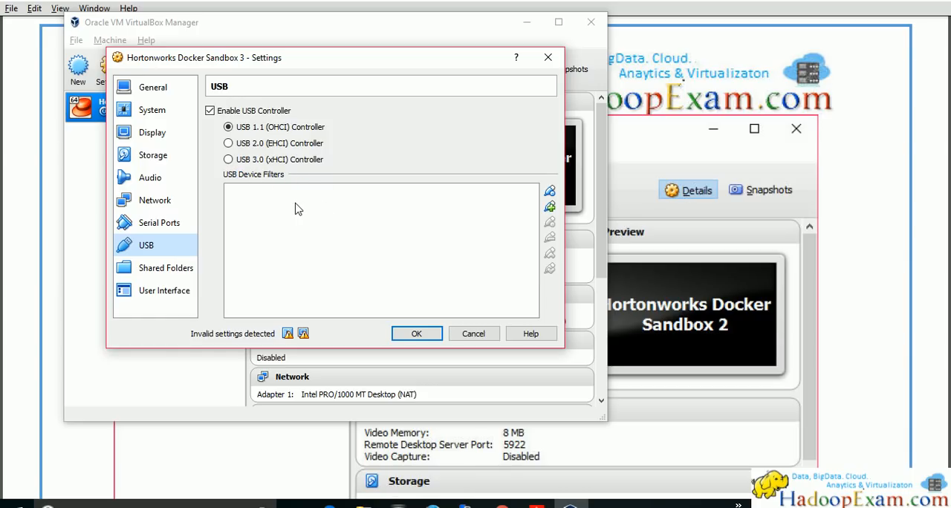
left_click(550, 207)
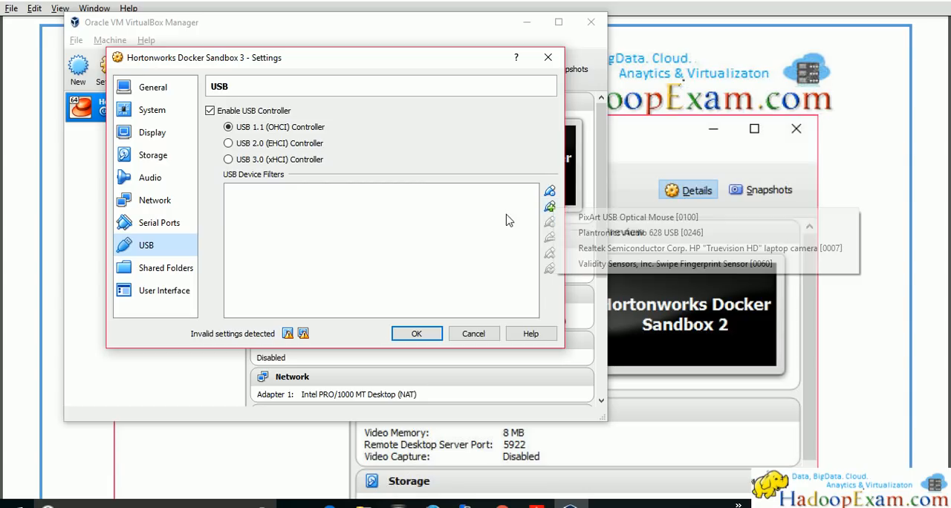
left_click(550, 191)
left_click(550, 191)
left_click(330, 197)
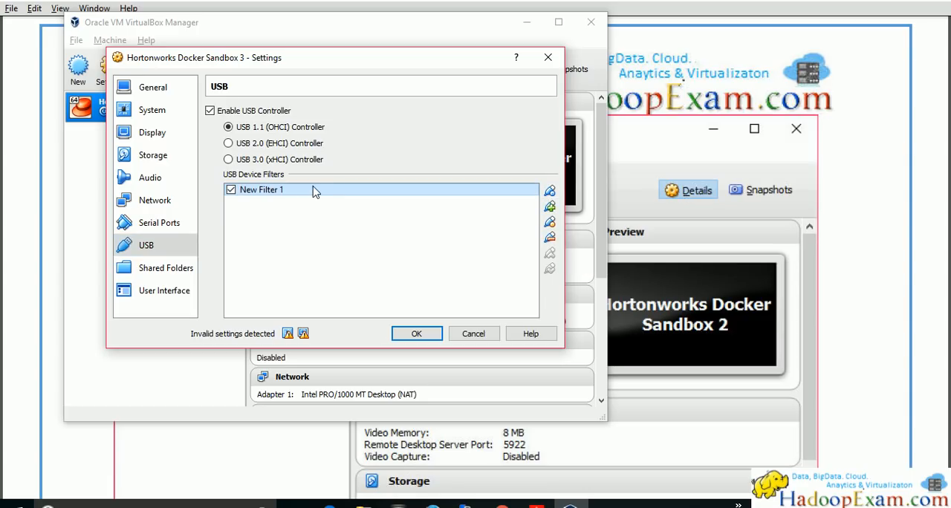
left_click(550, 238)
Add a USB device filter for the PixArt USB Optical Mouse, remove it, and accept the machine settings
left_click(550, 207)
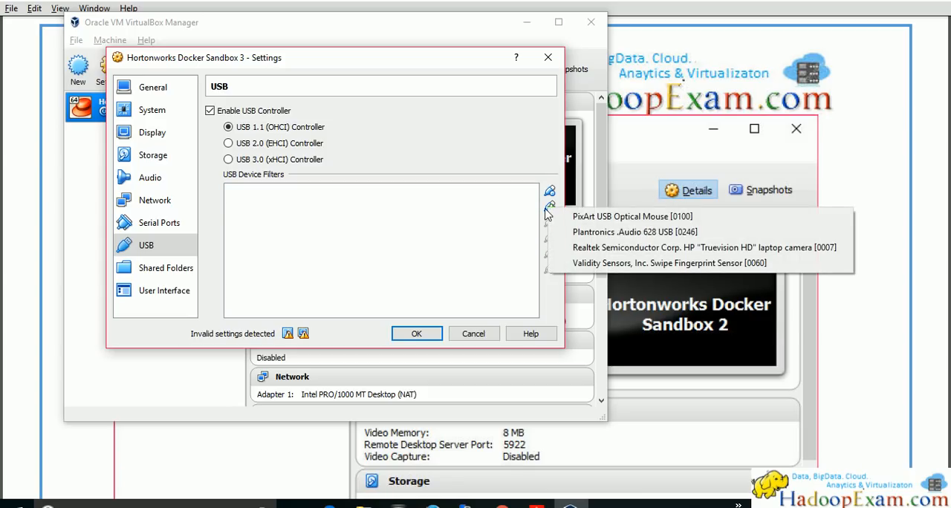
left_click(595, 215)
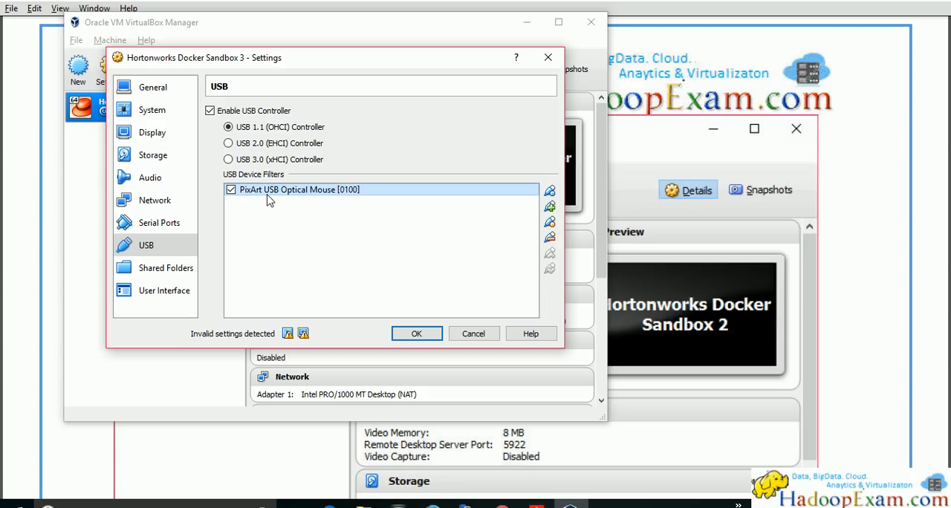
mouse_move(269, 200)
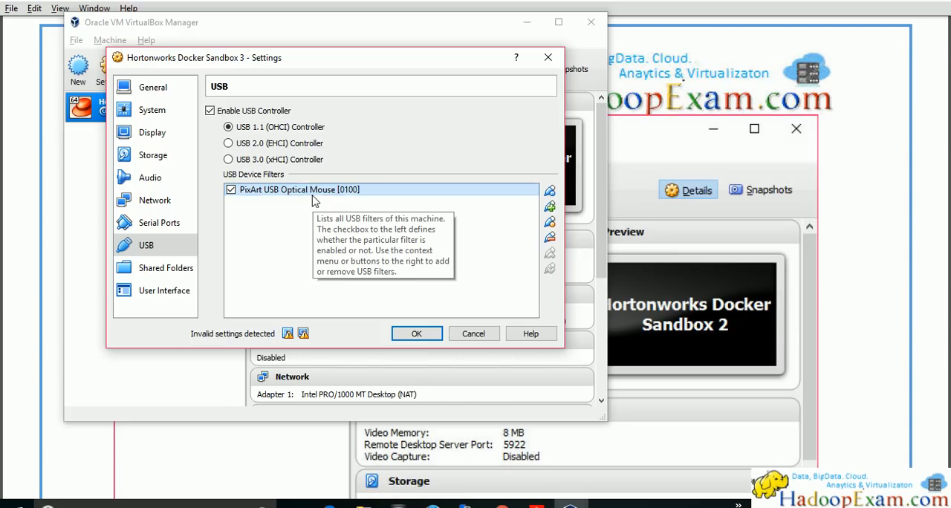
left_click(550, 238)
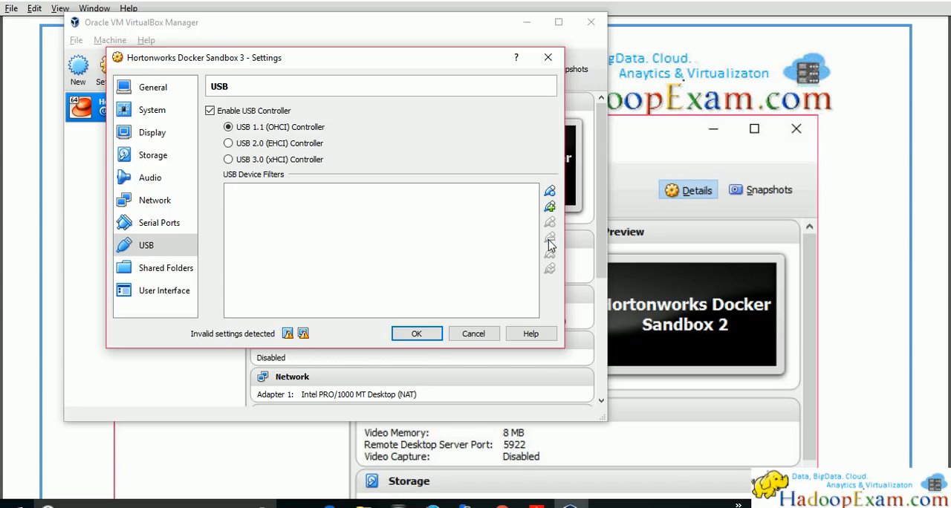
left_click(416, 336)
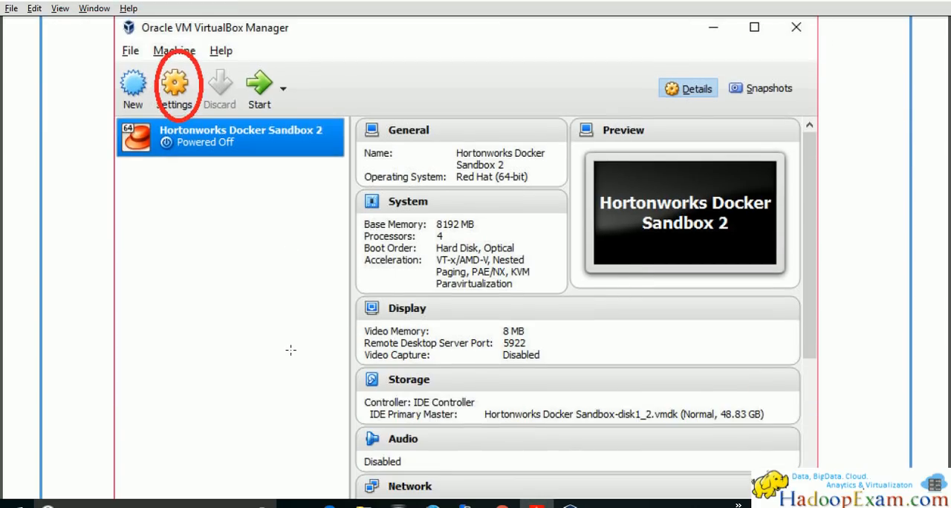
Read the guide's instructions on the USB device filters and on starting the imported sandbox
scroll(287, 253, "down", 6)
scroll(299, 311, "up", 9)
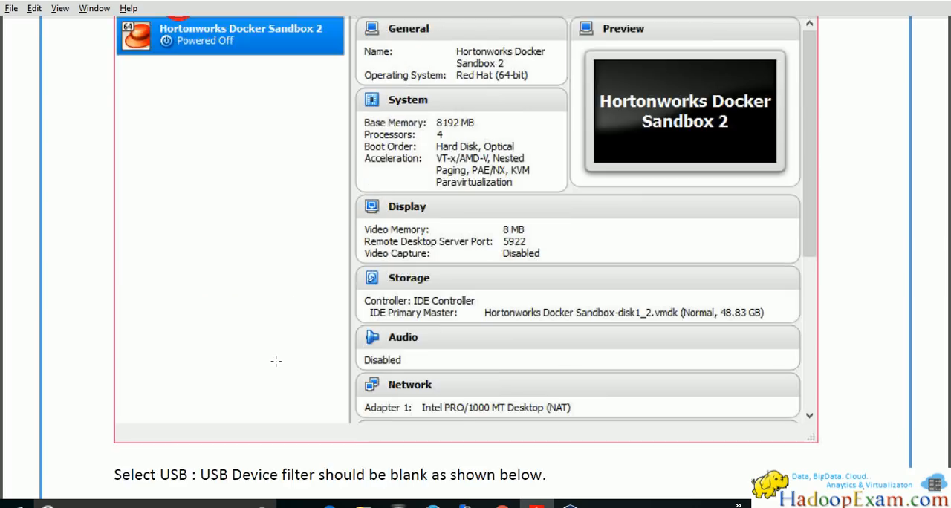
scroll(193, 297, "down", 7)
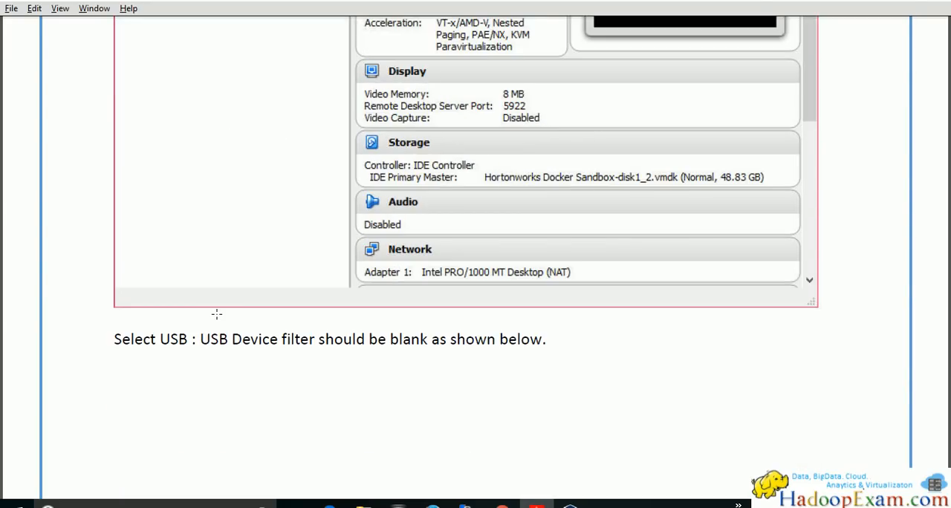
scroll(349, 350, "down", 15)
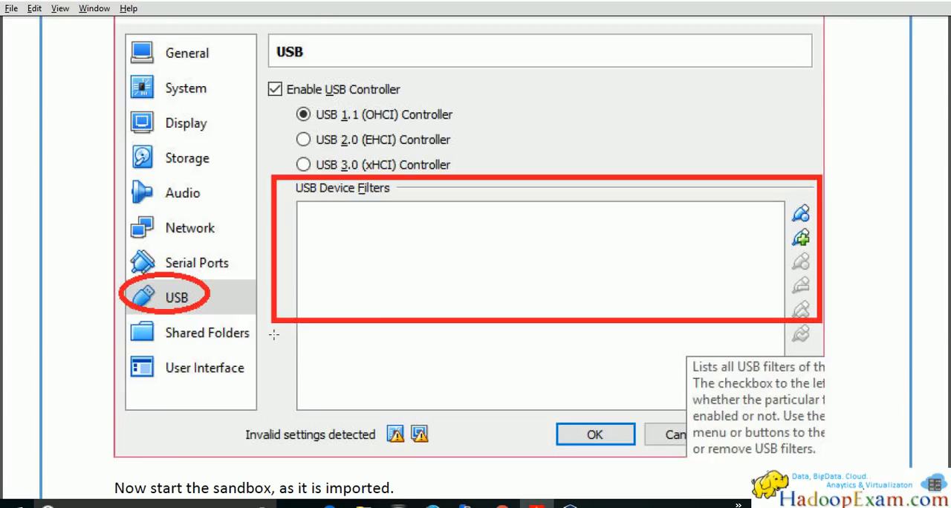
scroll(272, 319, "down", 7)
scroll(272, 319, "up", 2)
scroll(506, 172, "down", 20)
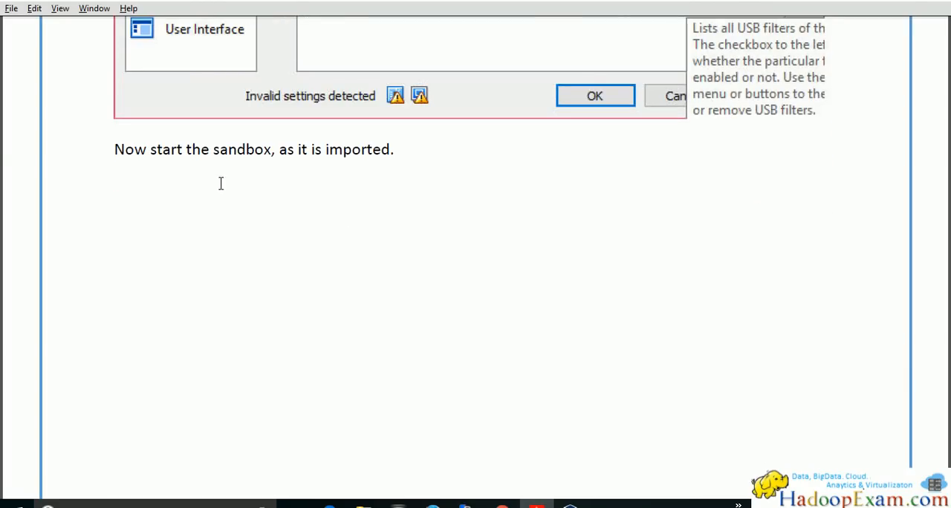
scroll(317, 296, "down", 5)
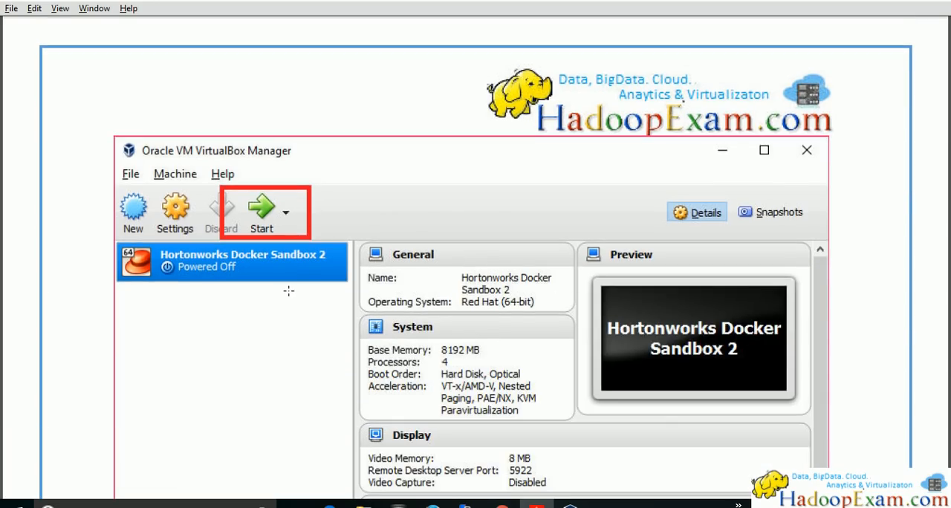
Check the guide's start screenshot, and start the Hortonworks Docker Sandbox 3 machine in VirtualBox
key("alt+Tab")
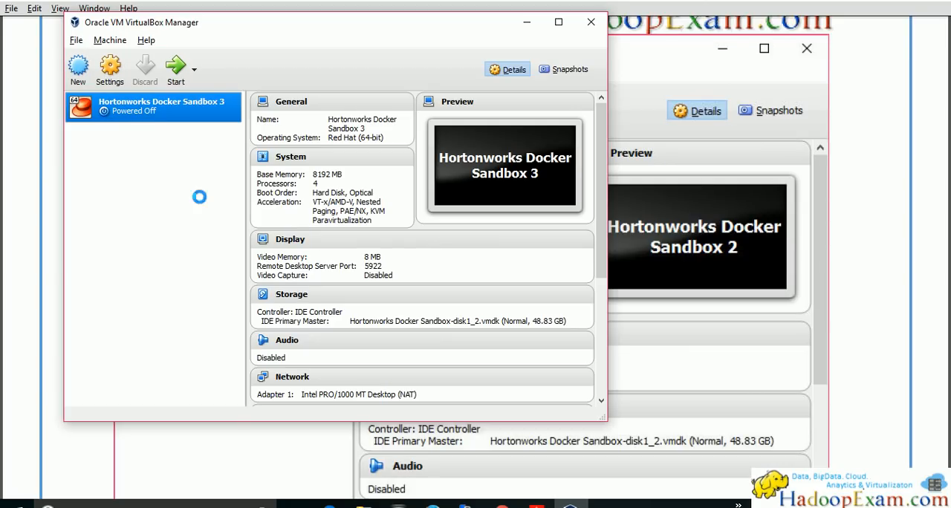
key("alt+Tab")
scroll(365, 305, "down", 6)
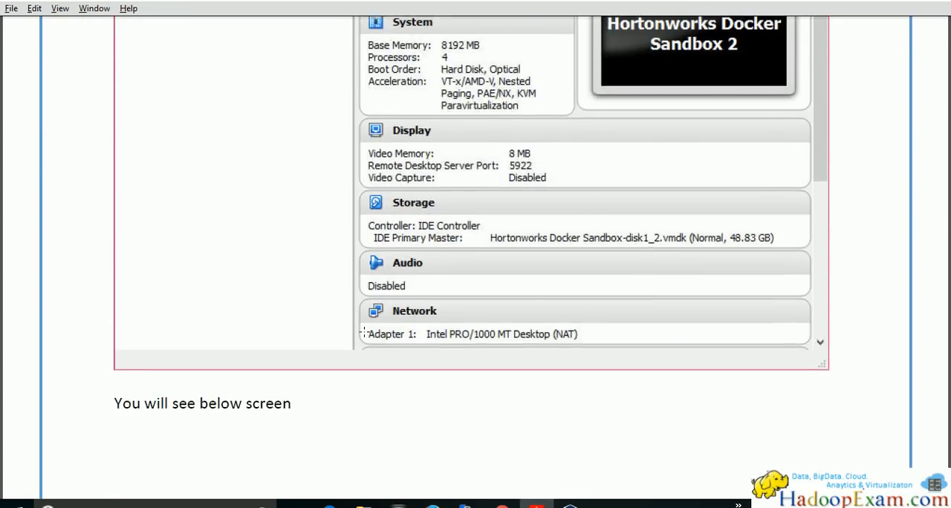
scroll(353, 380, "up", 3)
scroll(352, 375, "down", 20)
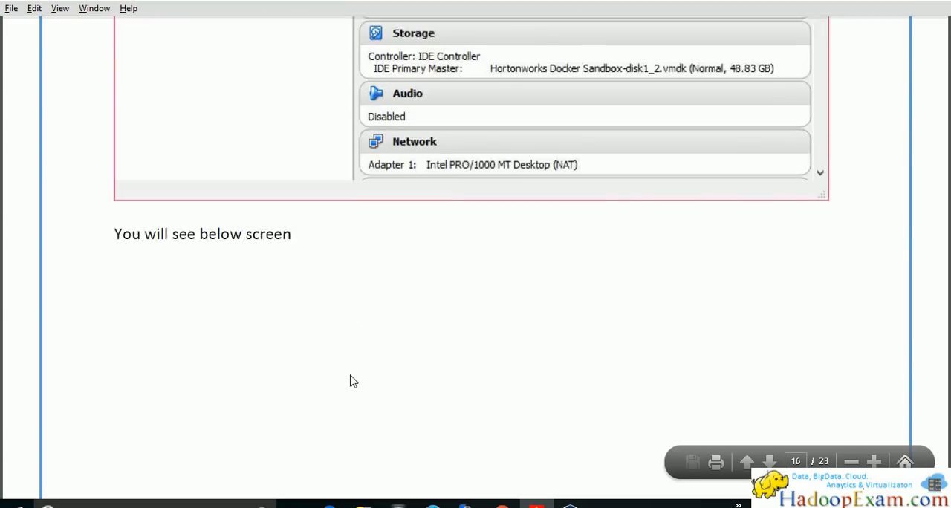
key("alt+Tab")
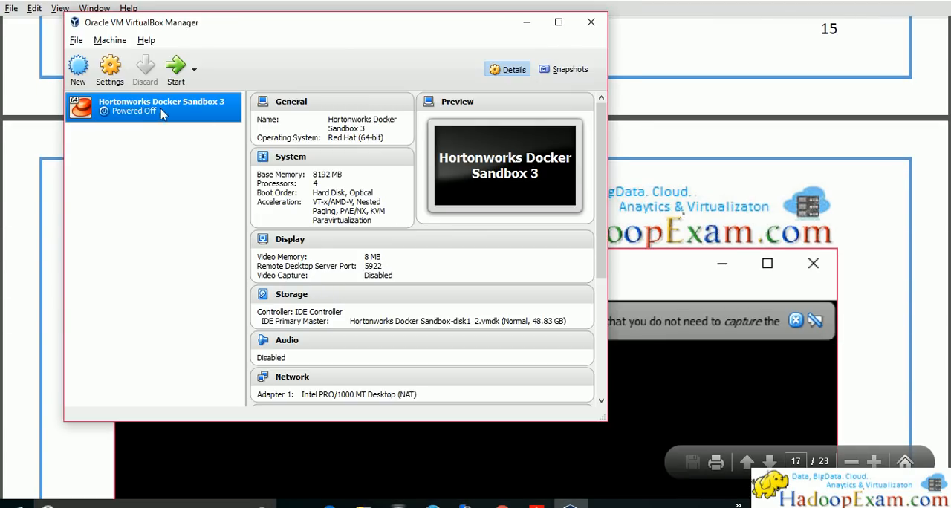
left_click(175, 71)
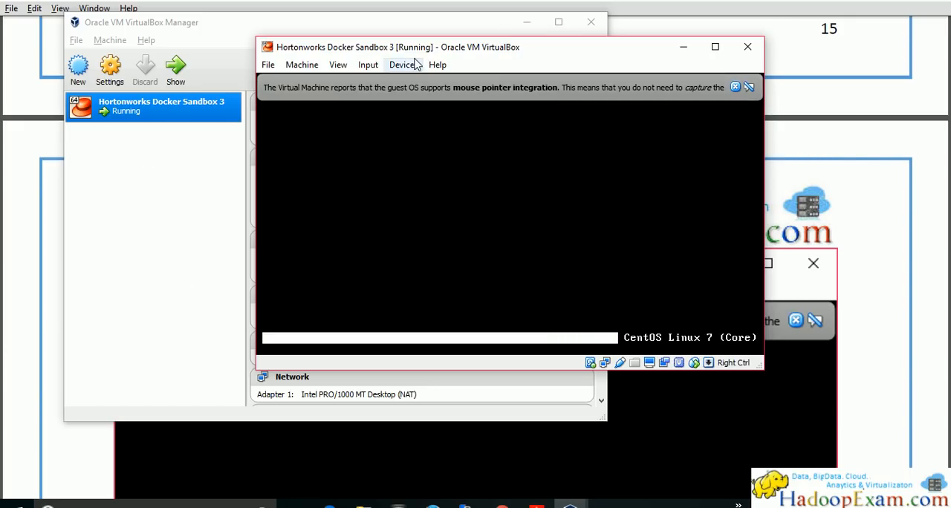
Check the USB device filters in the running sandbox machine's settings, and leave the settings without changes
left_click(365, 70)
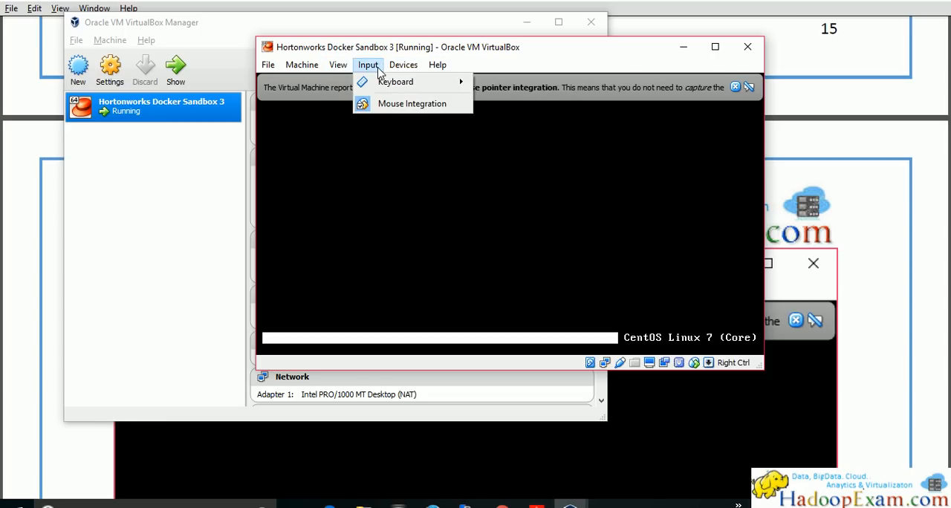
mouse_move(397, 67)
mouse_move(422, 102)
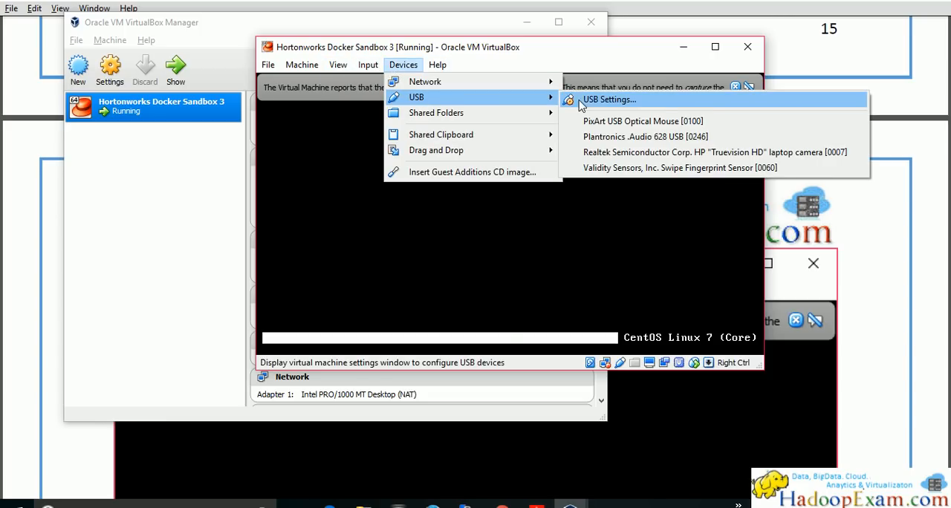
left_click(604, 102)
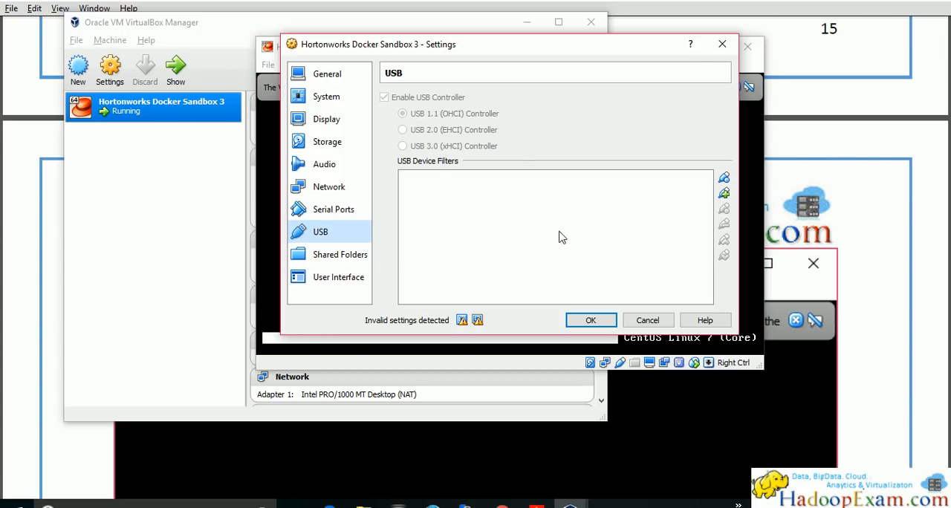
left_click(648, 321)
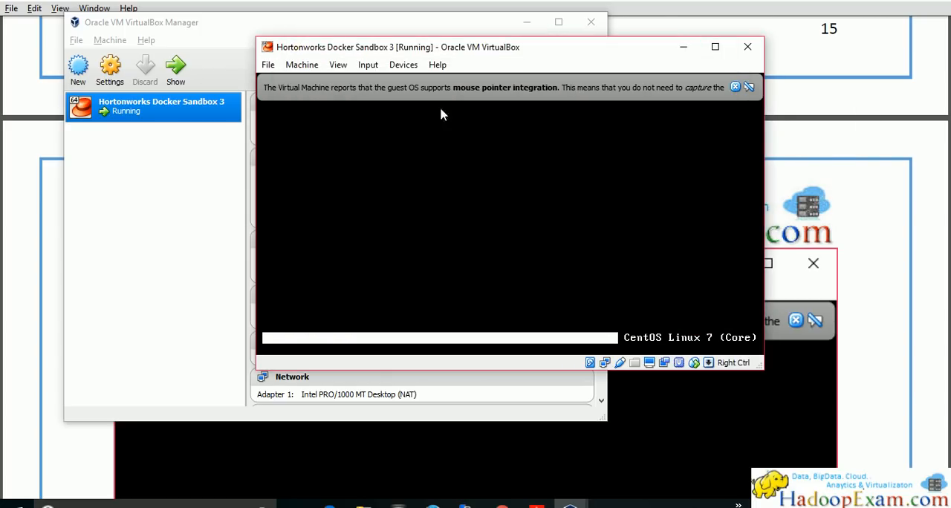
Look through the USB devices offered to the running sandbox machine without attaching any of them
left_click(369, 65)
mouse_move(404, 65)
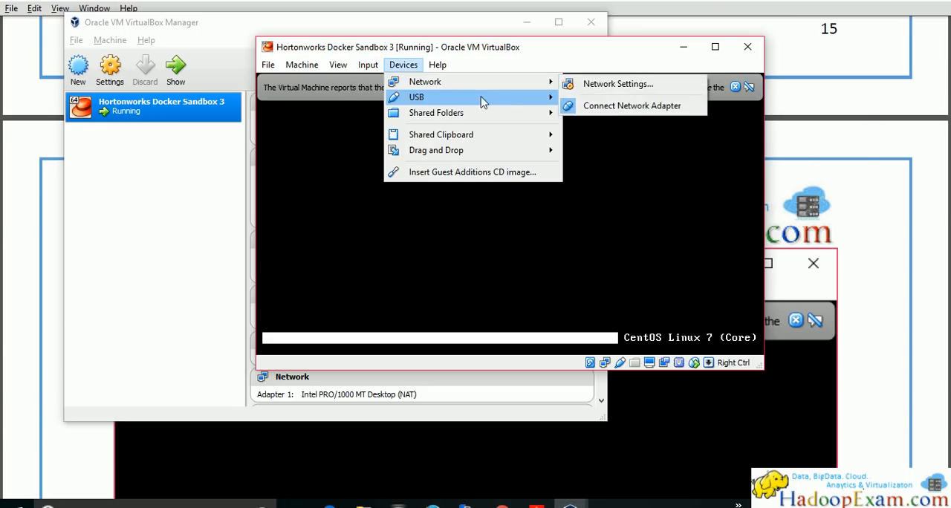
mouse_move(484, 97)
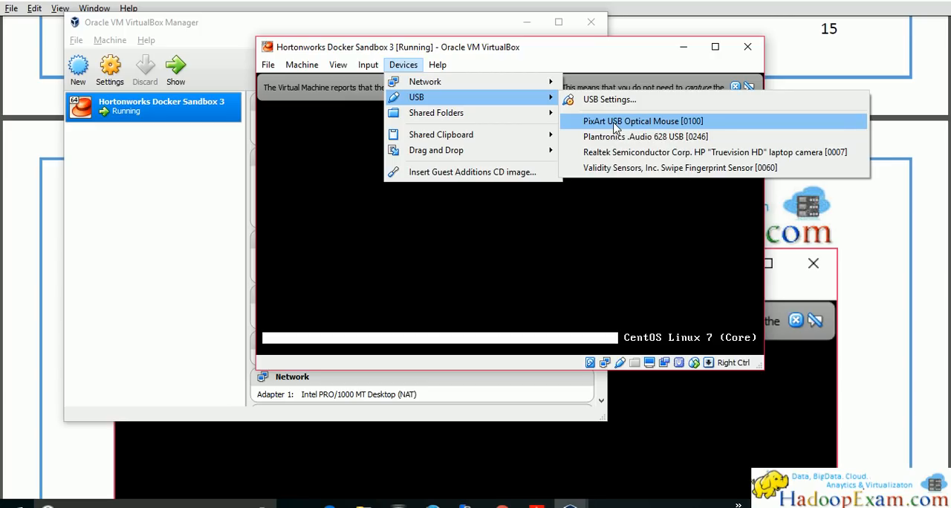
mouse_move(535, 153)
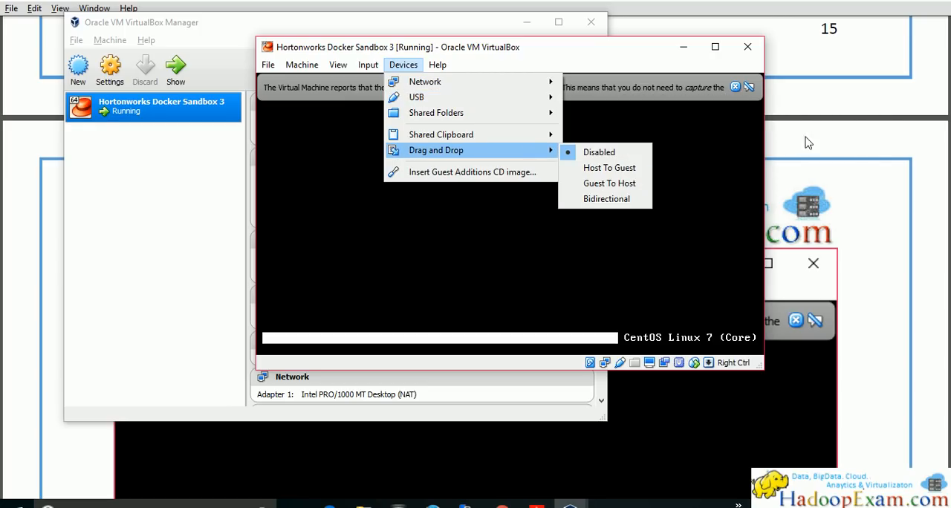
left_click(604, 46)
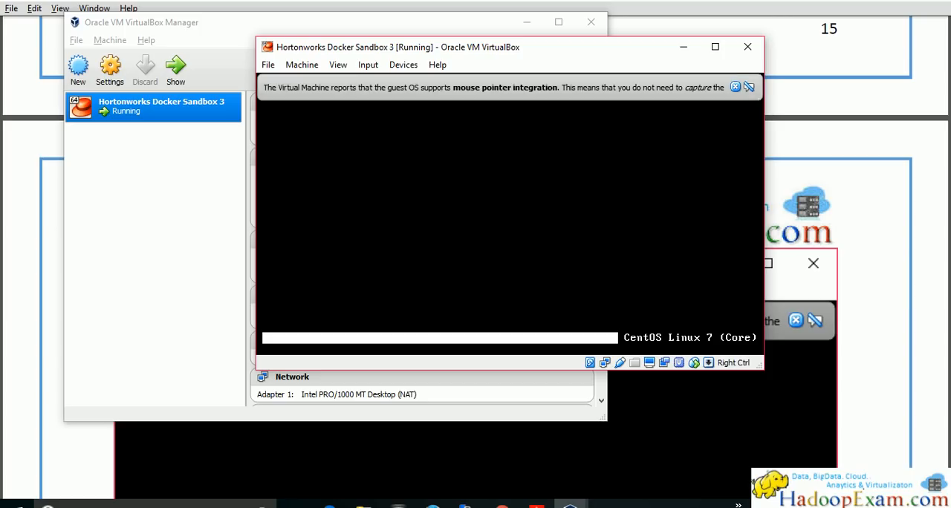
Return to the guide and read its section on rechecking the USB settings of the running machine
left_click(900, 273)
scroll(901, 274, "down", 1)
scroll(900, 272, "down", 3)
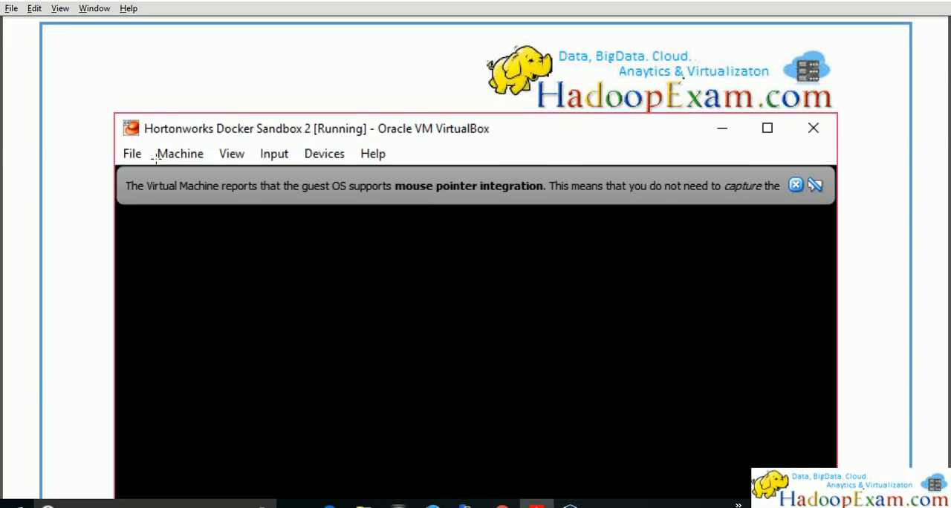
scroll(234, 183, "down", 5)
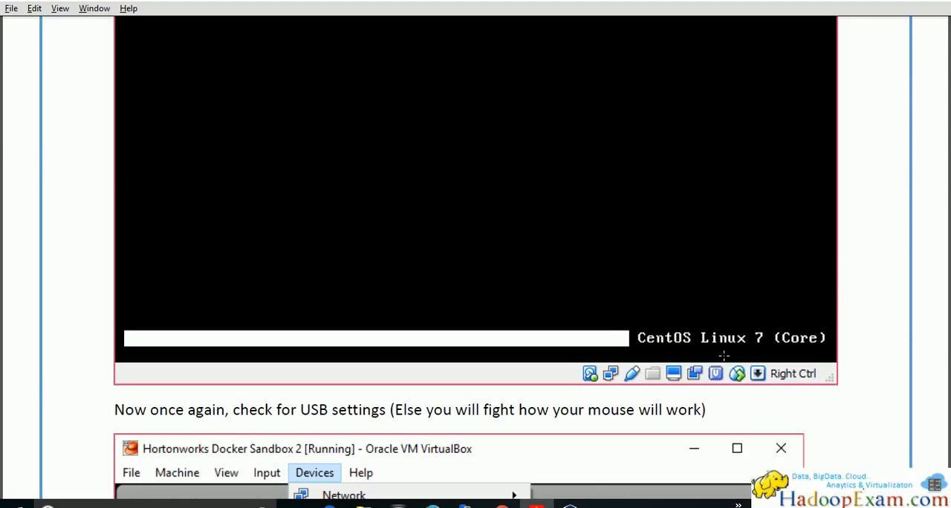
scroll(791, 343, "down", 9)
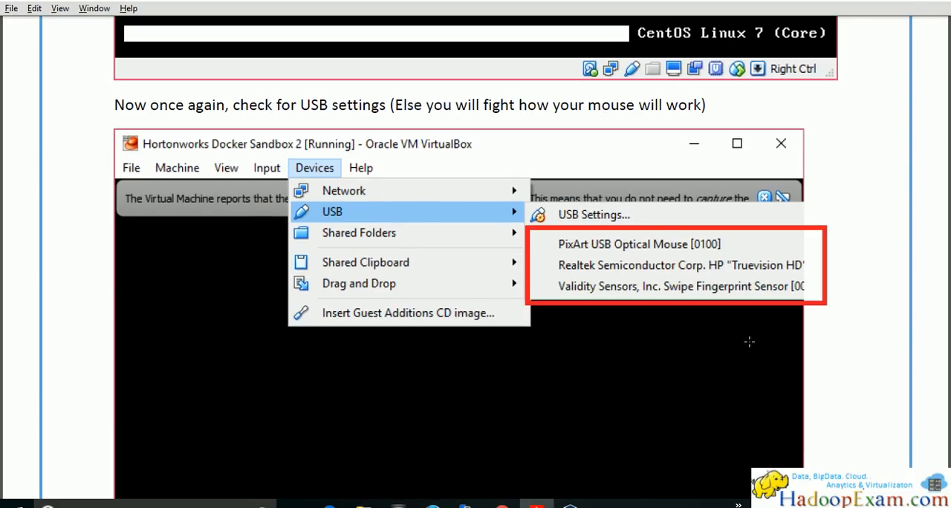
Read the guide's page on the HDP 2.5 startup screen, and dismiss the mouse pointer integration message in the running sandbox
scroll(664, 265, "down", 20)
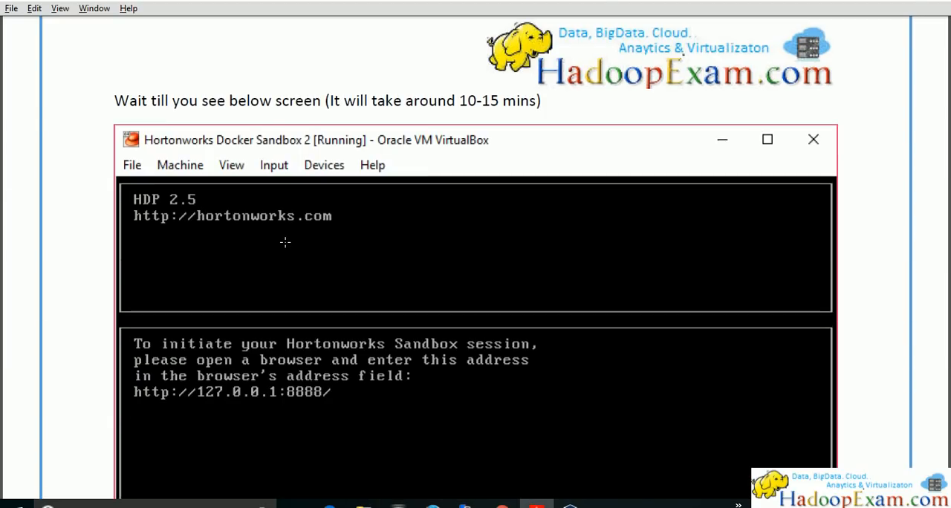
scroll(285, 241, "down", 1)
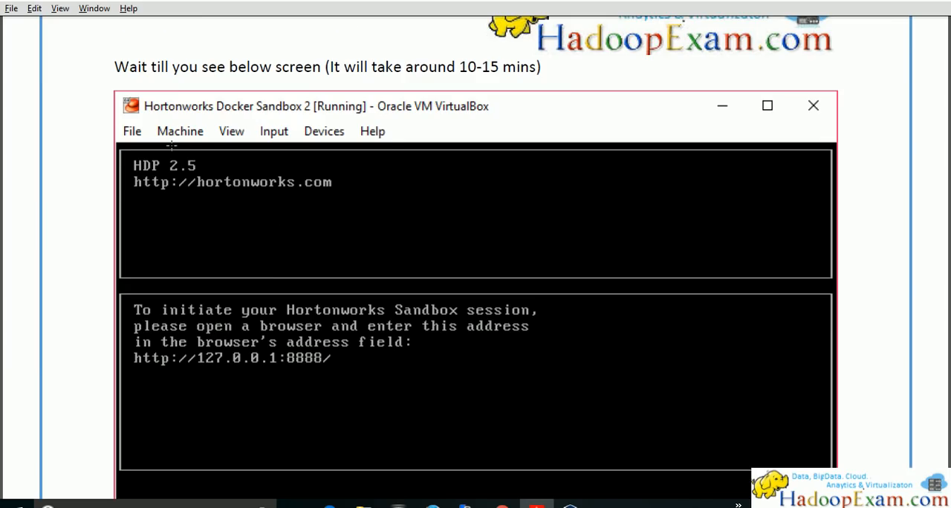
scroll(146, 154, "down", 3)
scroll(201, 110, "up", 1)
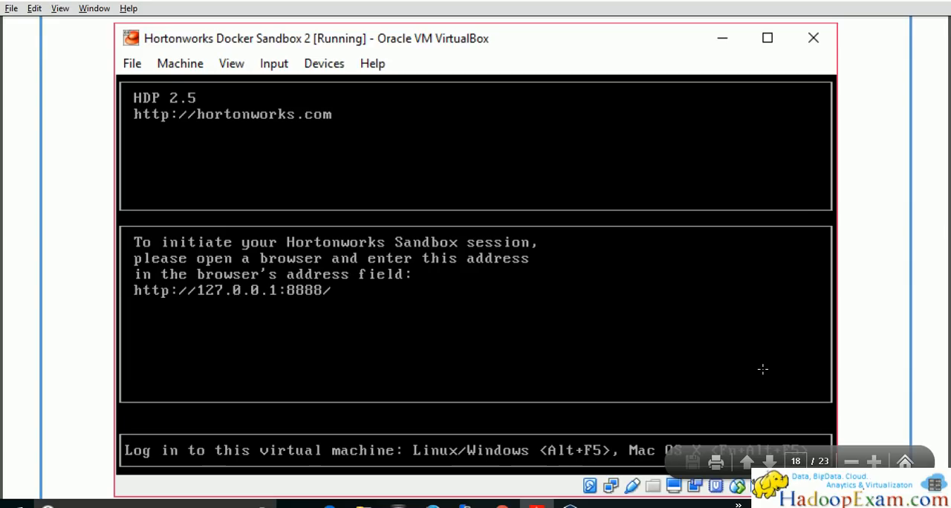
scroll(763, 368, "down", 1)
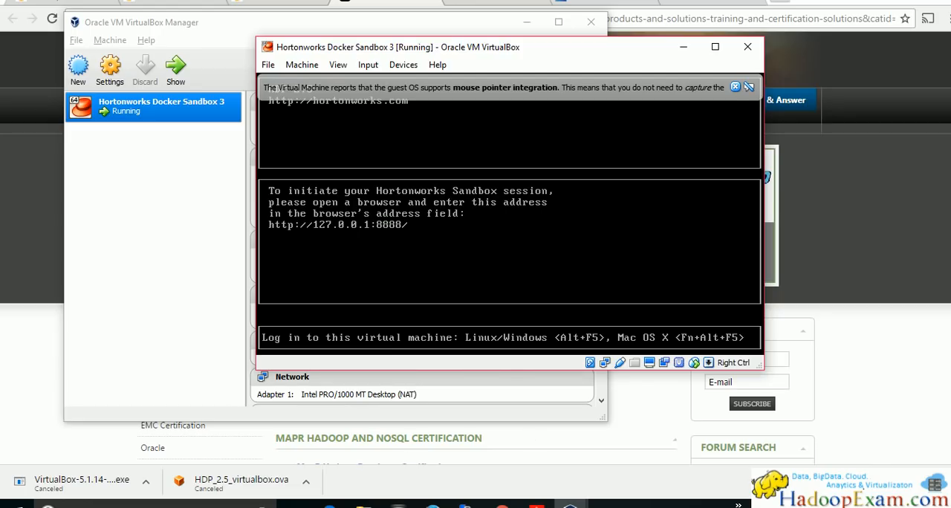
left_click(749, 87)
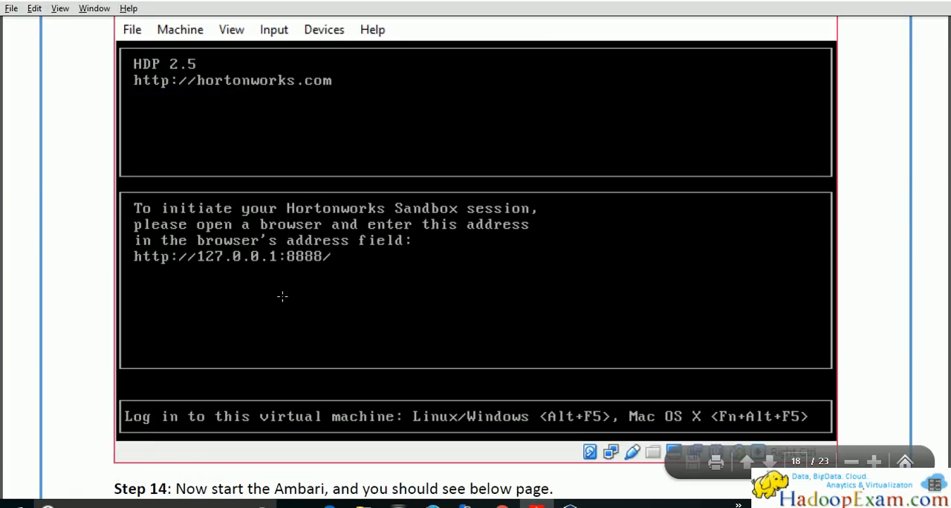
scroll(276, 295, "down", 5)
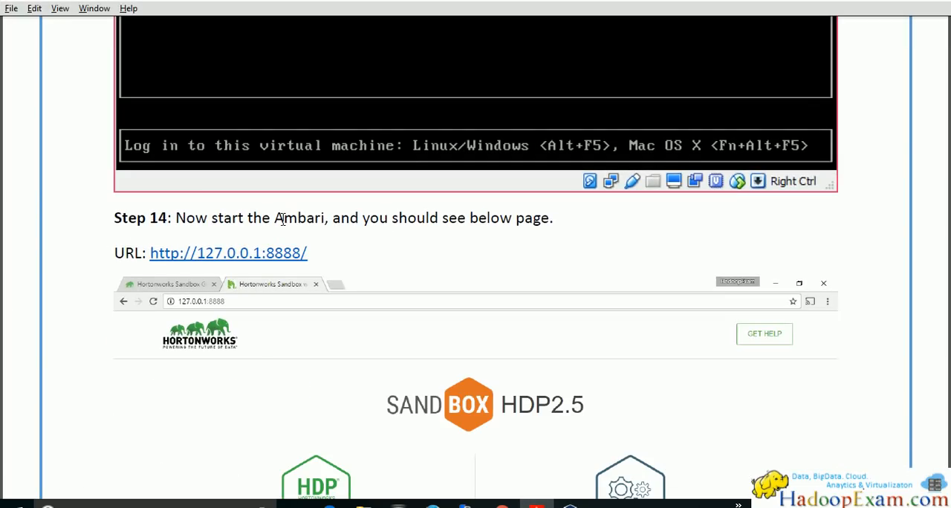
left_click_drag(275, 220, 325, 218)
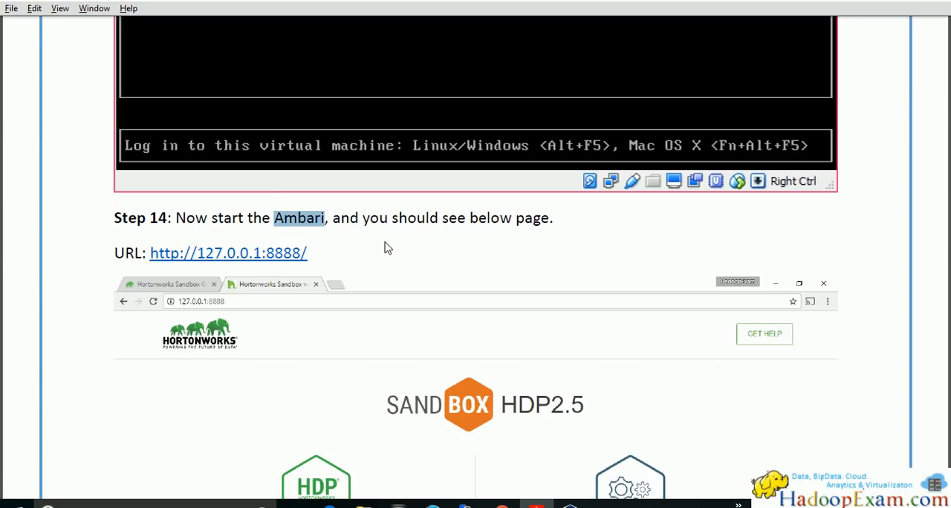
scroll(386, 248, "down", 2)
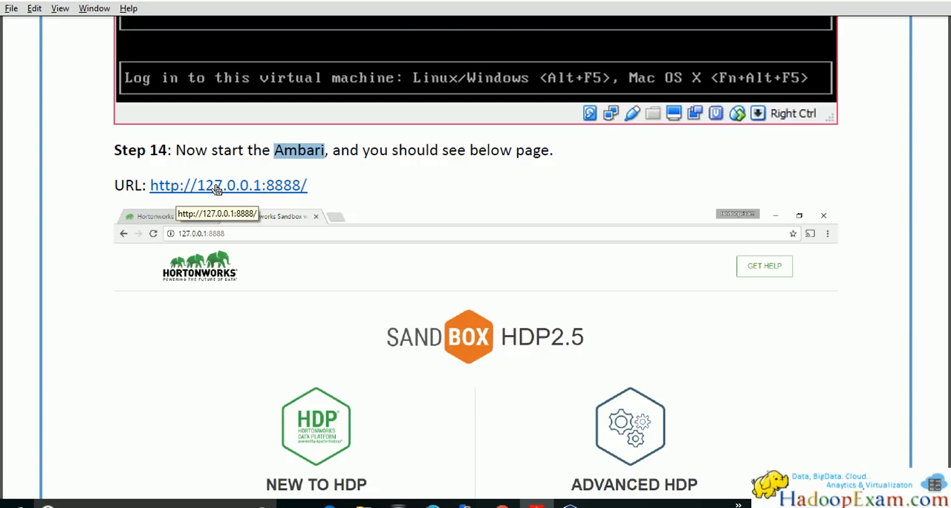
left_click(292, 191)
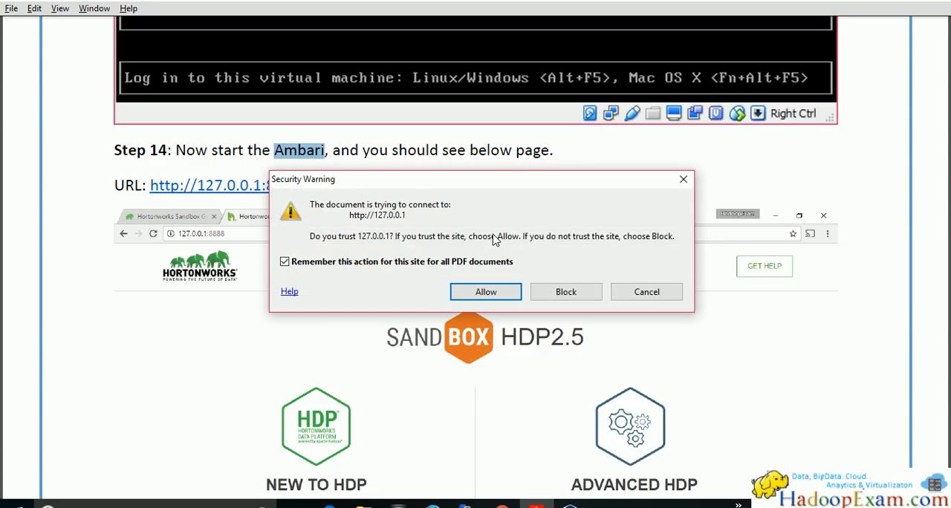
left_click(486, 292)
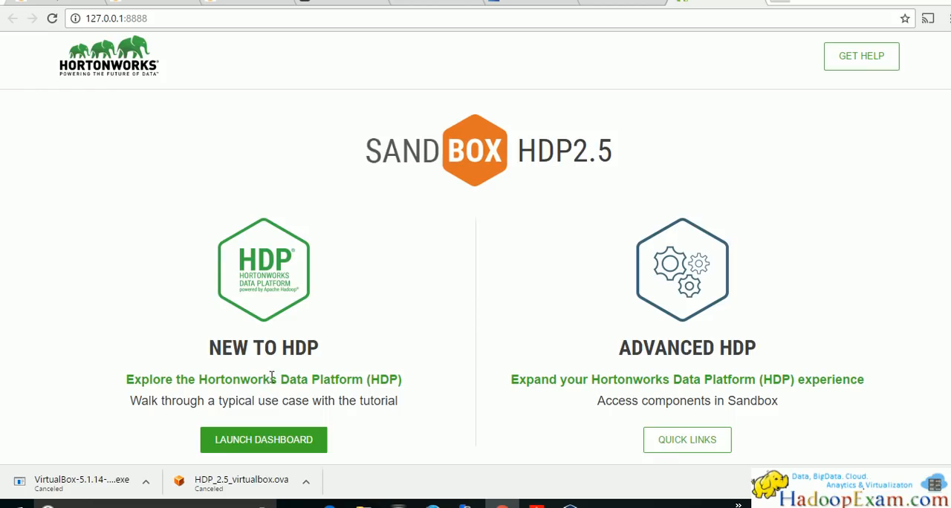
Launch the New to HDP dashboard from the sandbox welcome page to bring up the Ambari sign-in window
left_click(246, 439)
left_click(266, 444)
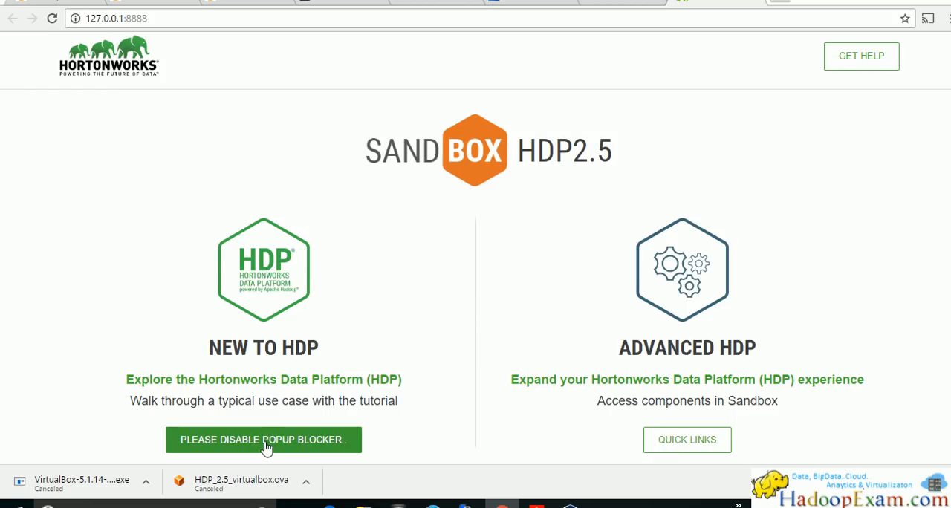
left_click(274, 446)
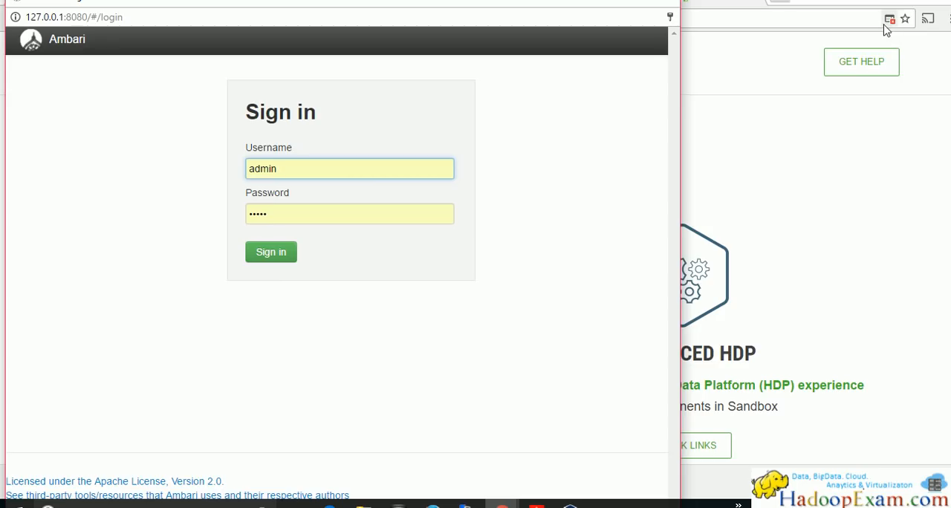
Return to the PDF guide and read the mouse settings advice in Step 15
left_click(535, 506)
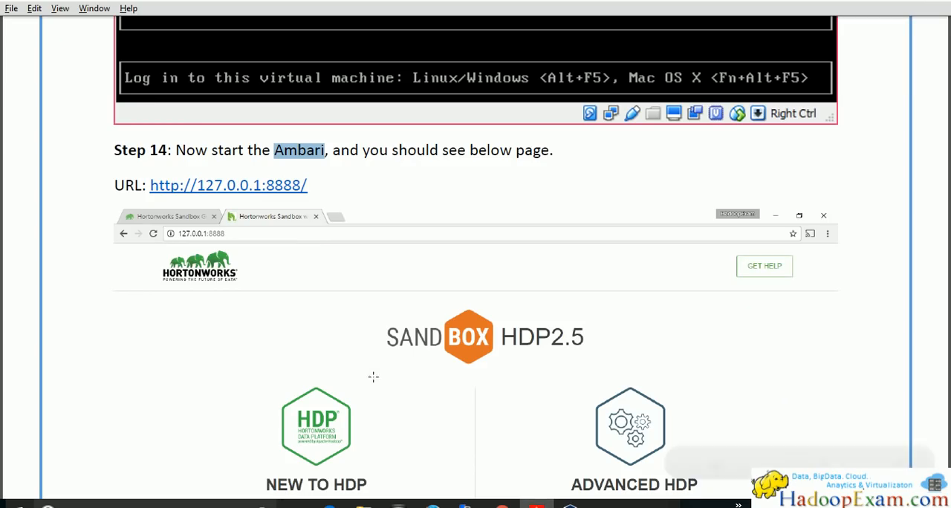
scroll(139, 291, "down", 4)
scroll(134, 290, "down", 5)
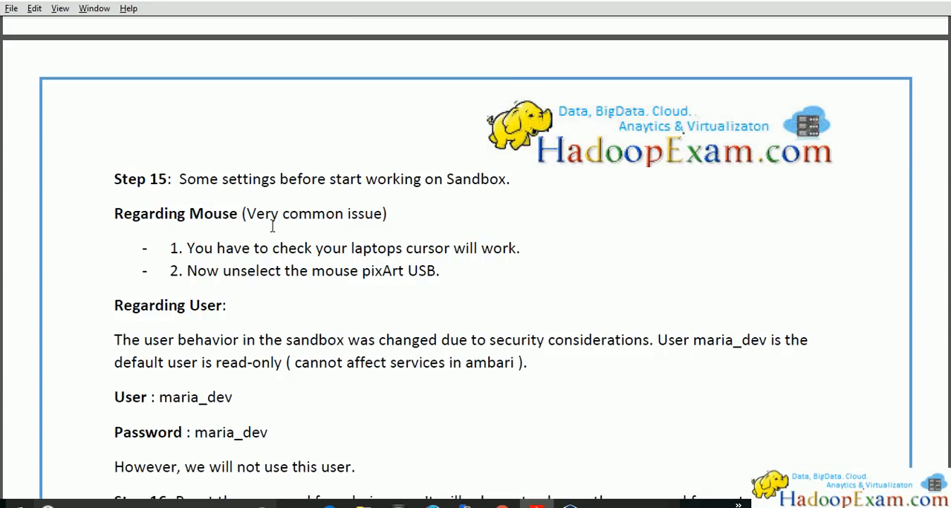
scroll(251, 266, "down", 1)
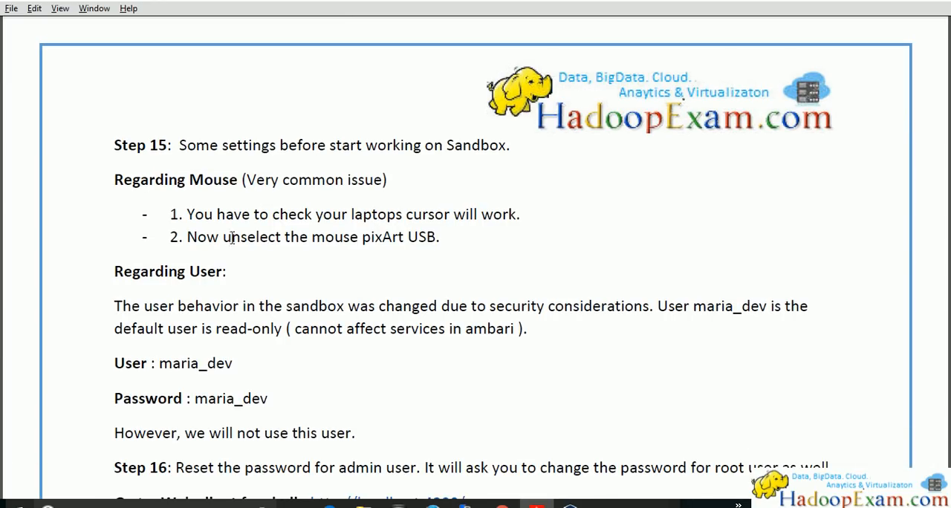
left_click_drag(446, 240, 214, 178)
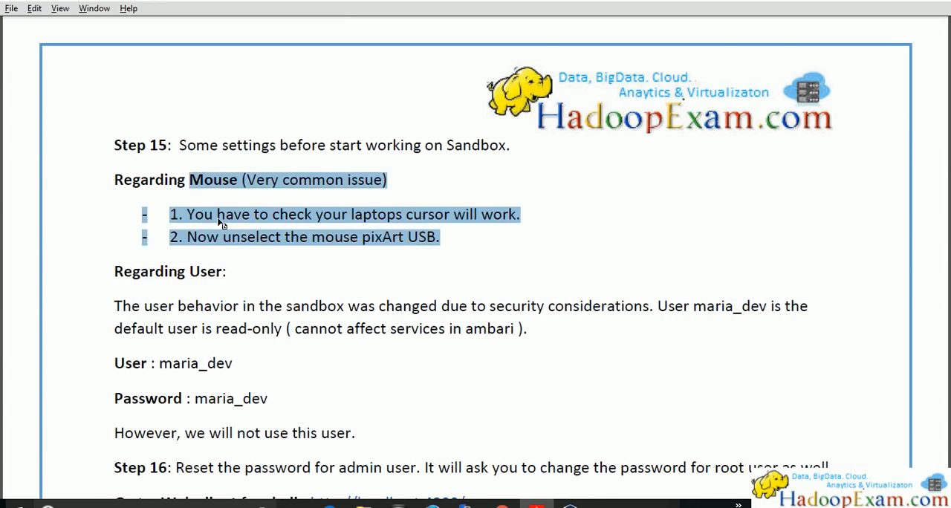
Copy the default user name from the guide, sign in to Ambari as maria_dev with the account password, and maximize the dashboard window
scroll(222, 225, "down", 2)
left_click_drag(158, 230, 232, 225)
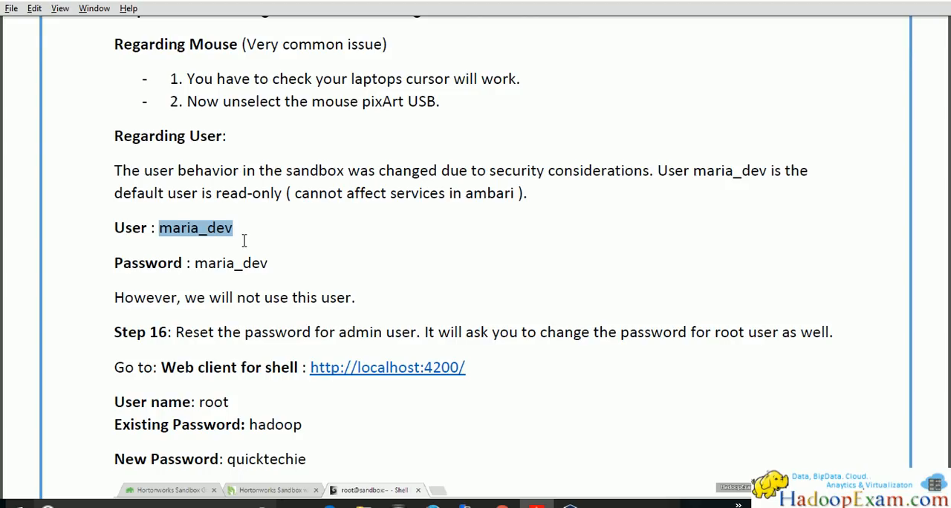
right_click(214, 227)
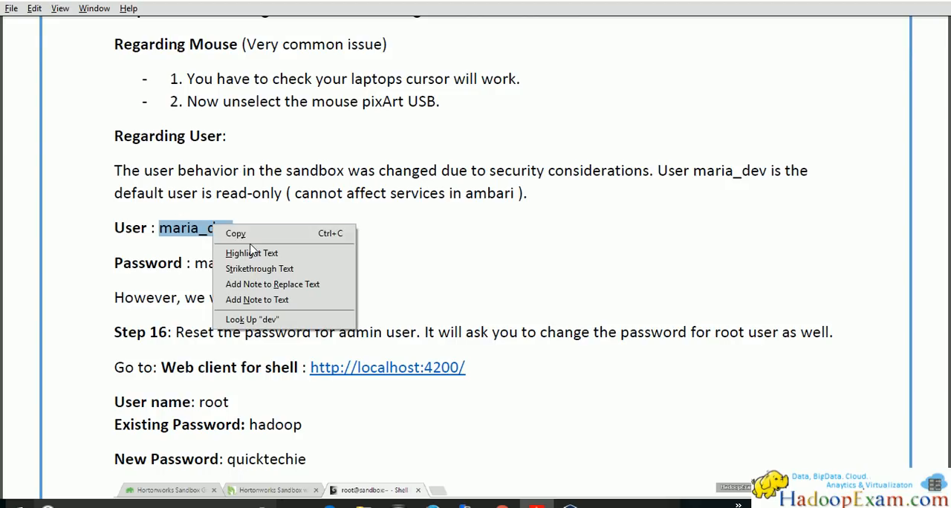
left_click(252, 237)
key("alt+Tab")
left_click_drag(325, 172, 189, 169)
type("m")
left_click(322, 217)
left_click_drag(321, 216, 186, 203)
type("maria_dev")
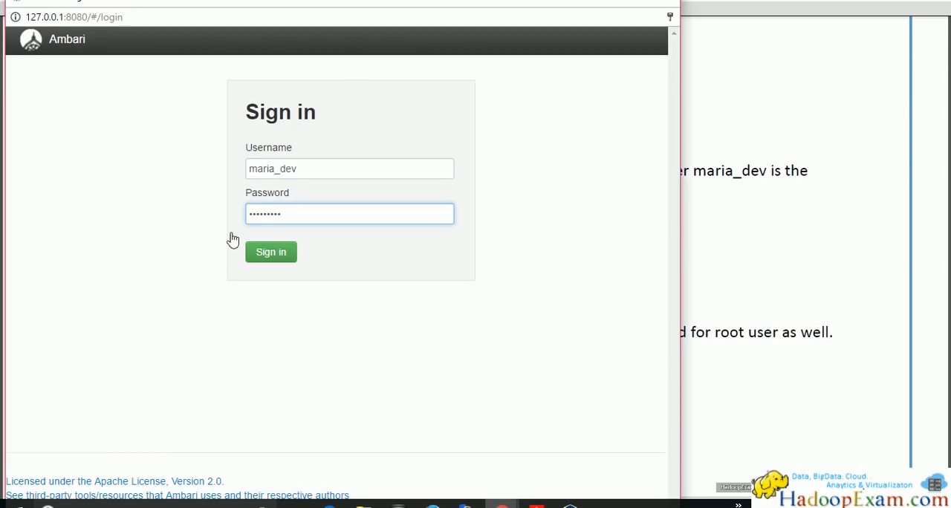
left_click(271, 253)
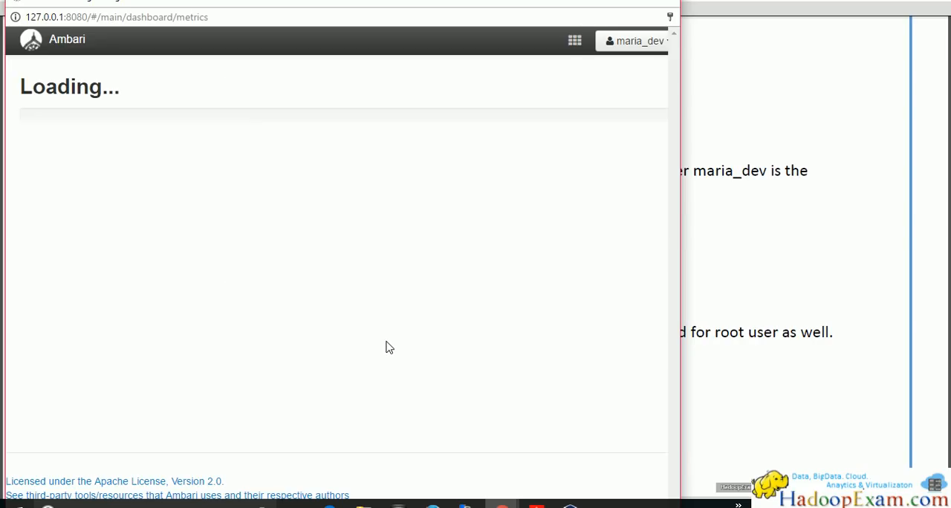
left_click(632, 3)
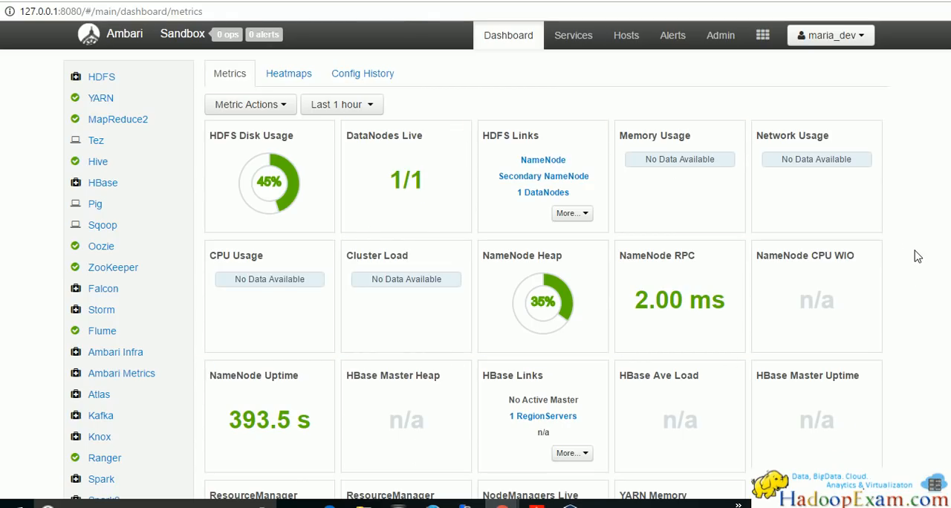
Check the guide's default login details against the signed-in account's menu in Ambari, and return to the guide
key("alt+Tab")
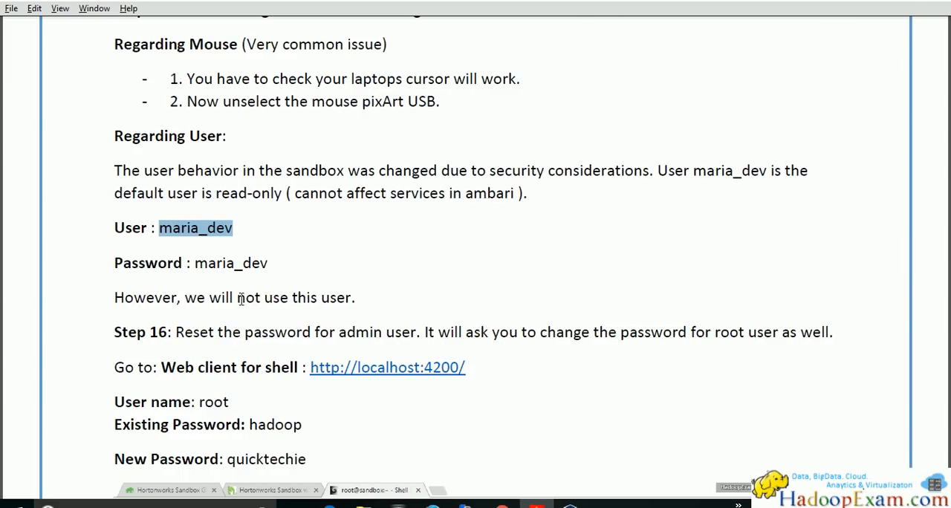
left_click_drag(194, 266, 265, 269)
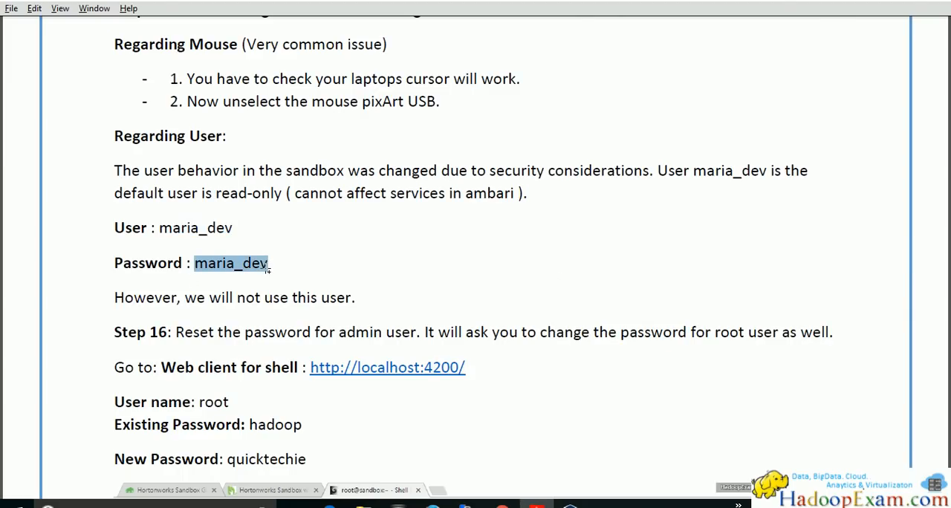
key("alt+Tab")
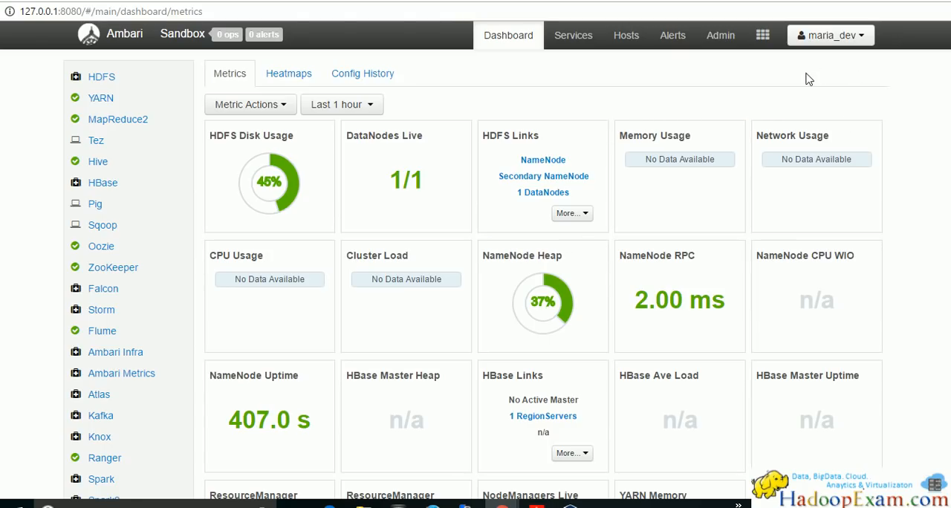
left_click(858, 35)
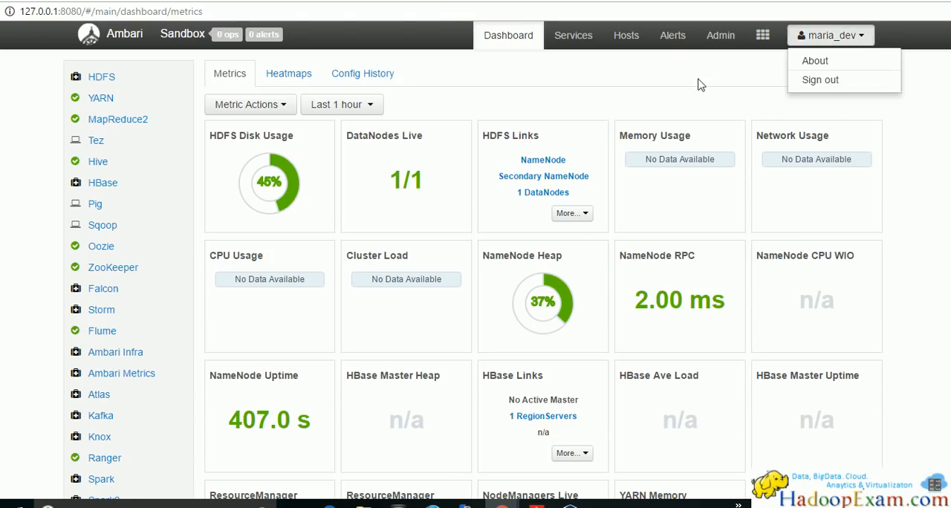
key("alt+Tab")
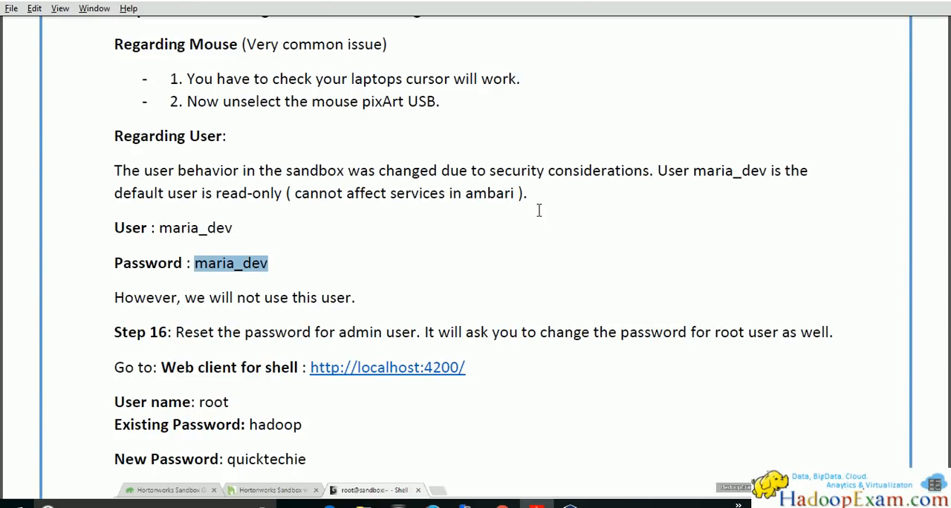
scroll(540, 210, "down", 2)
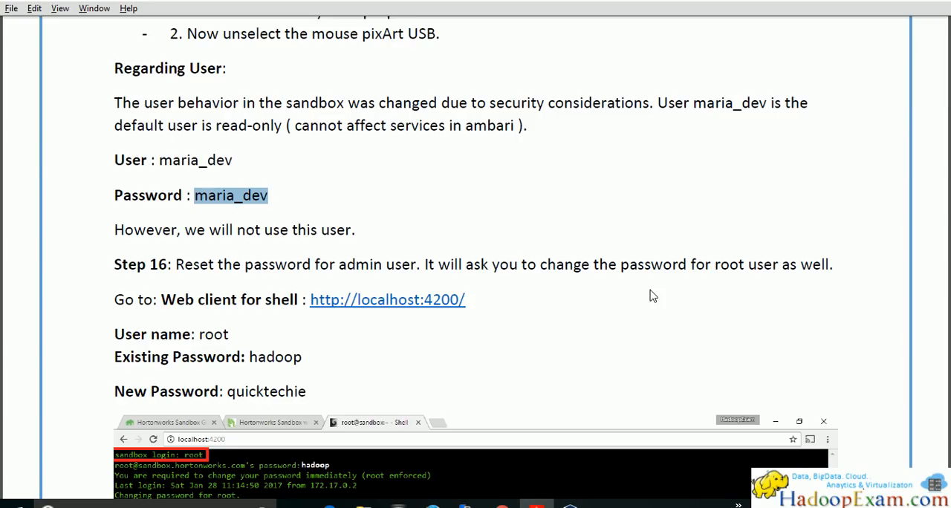
double_click(213, 335)
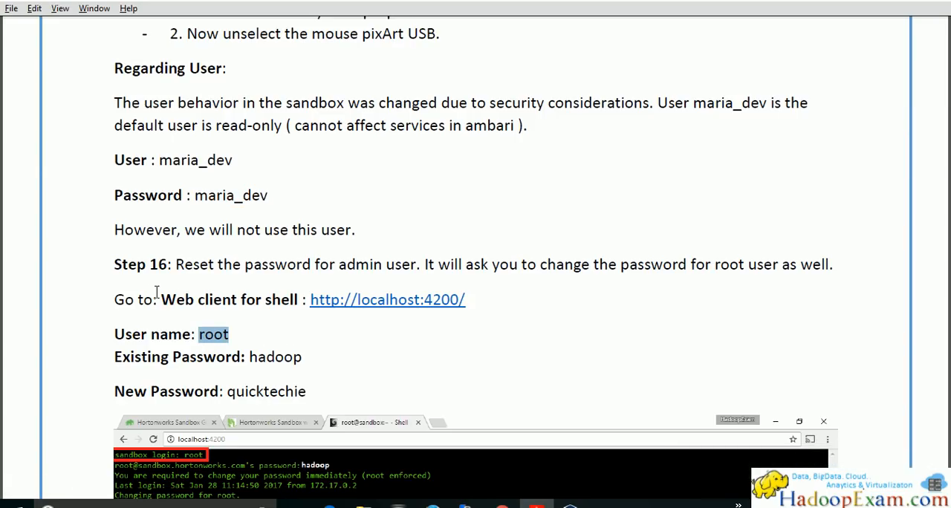
left_click_drag(160, 300, 299, 300)
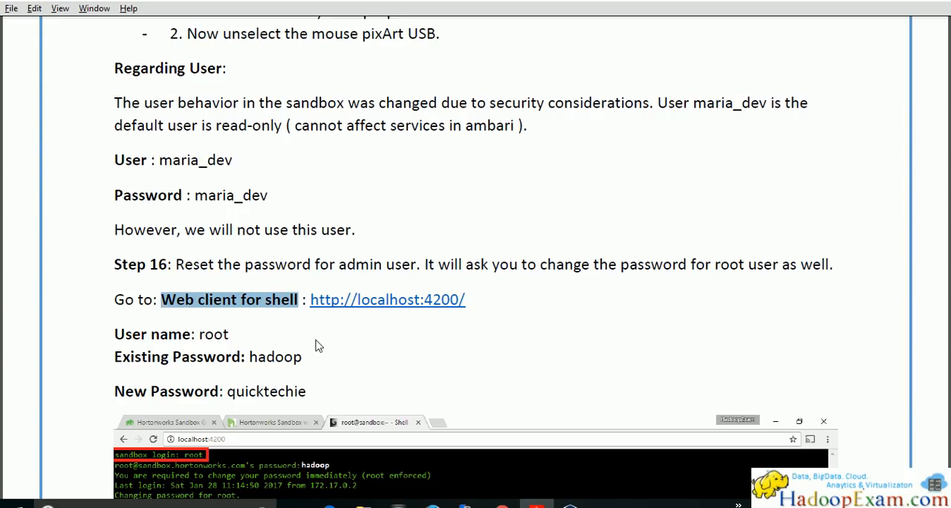
left_click(420, 346)
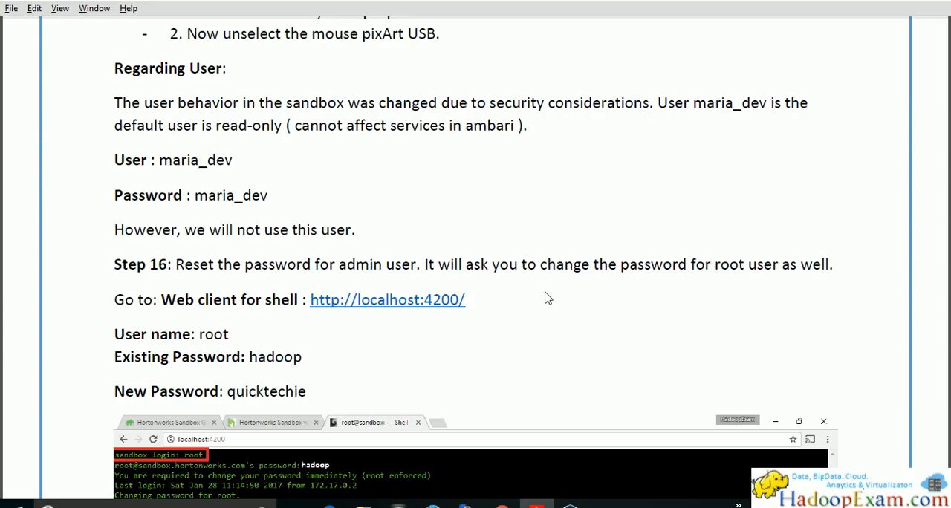
left_click(405, 304)
left_click(481, 295)
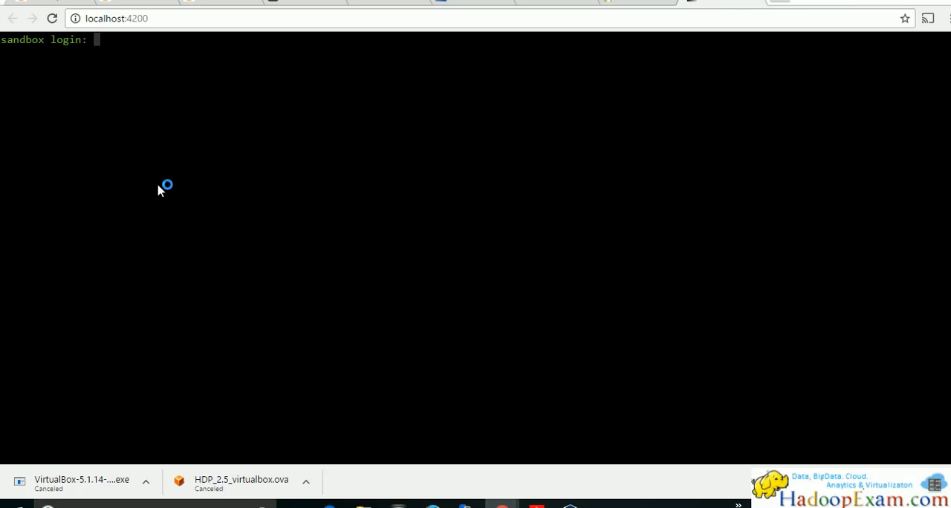
Look up the shell user name in the guide and enter root at the sandbox login prompt
key("alt+Tab")
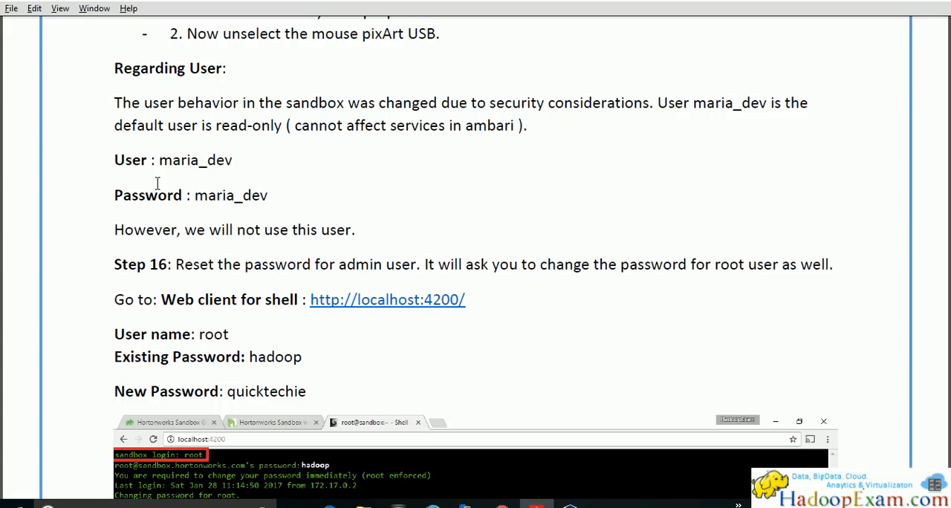
key("alt+Tab")
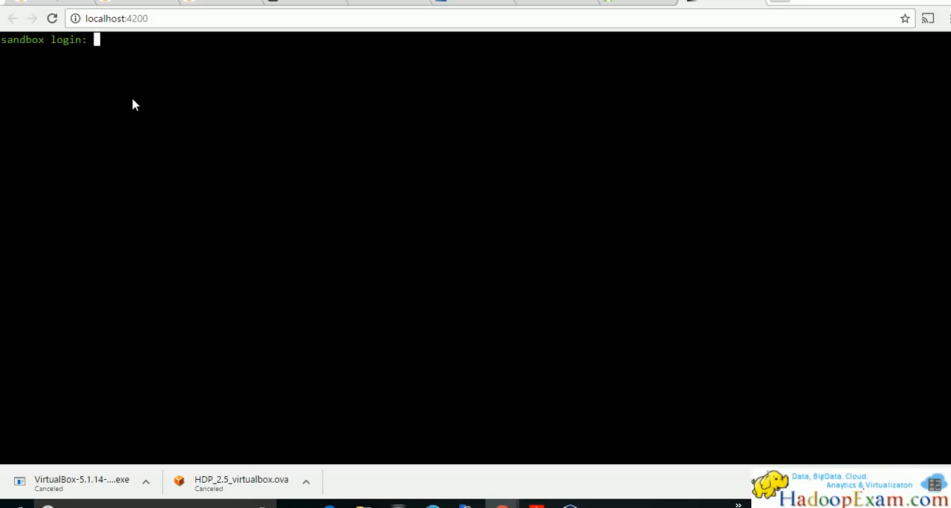
key("alt+Tab")
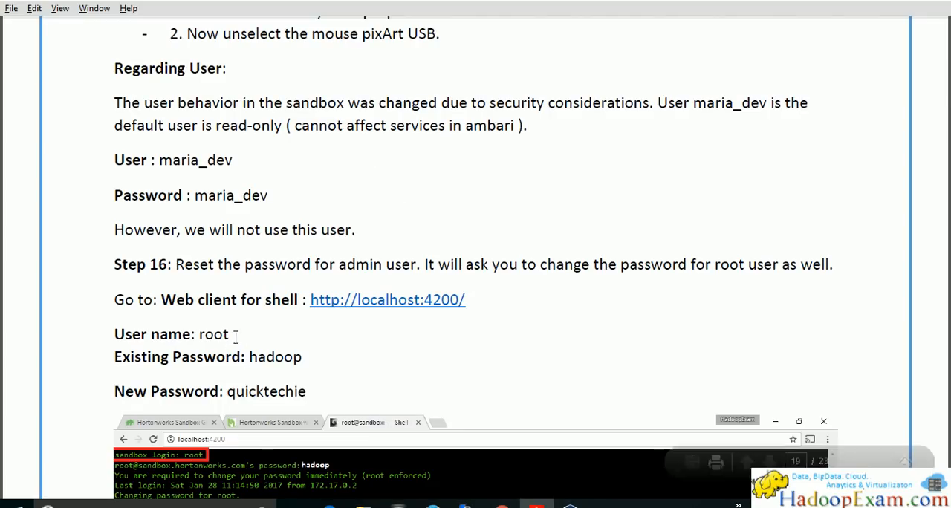
double_click(211, 336)
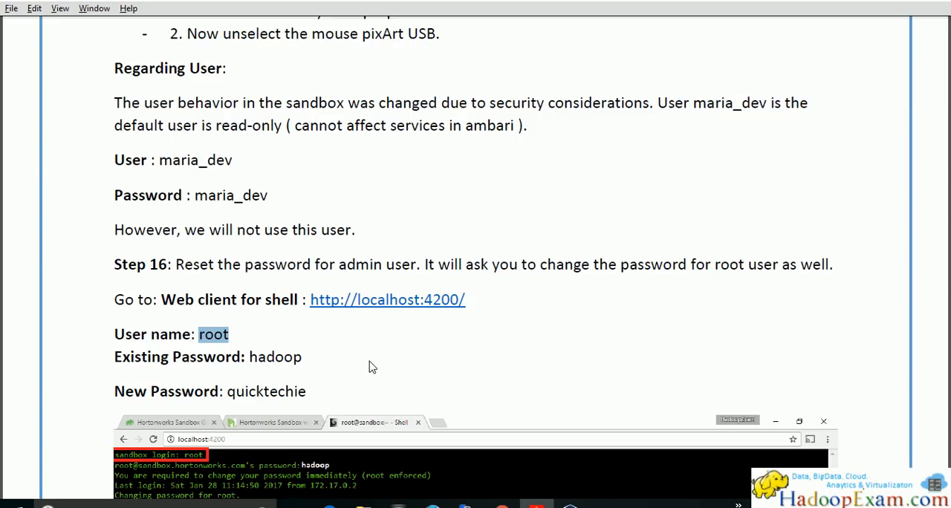
key("alt+Tab")
right_click(395, 243)
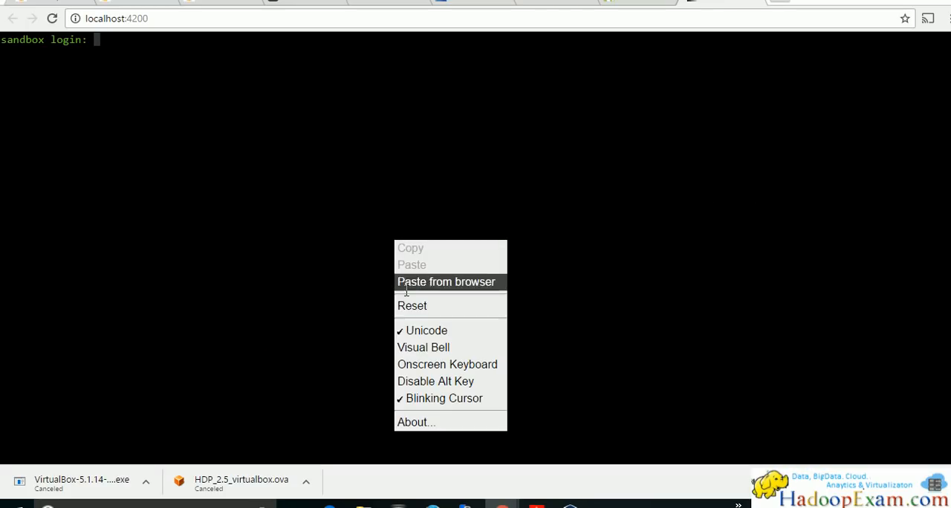
left_click(350, 252)
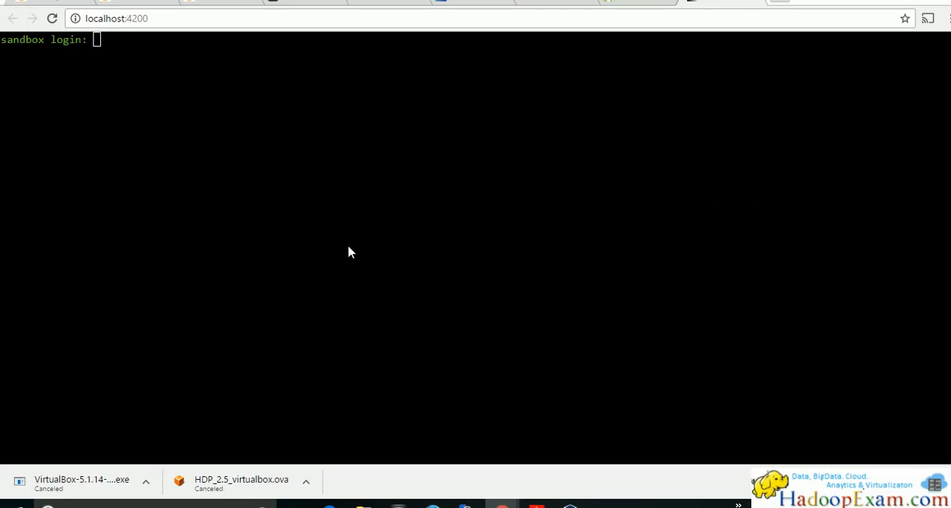
type("root")
key("Return")
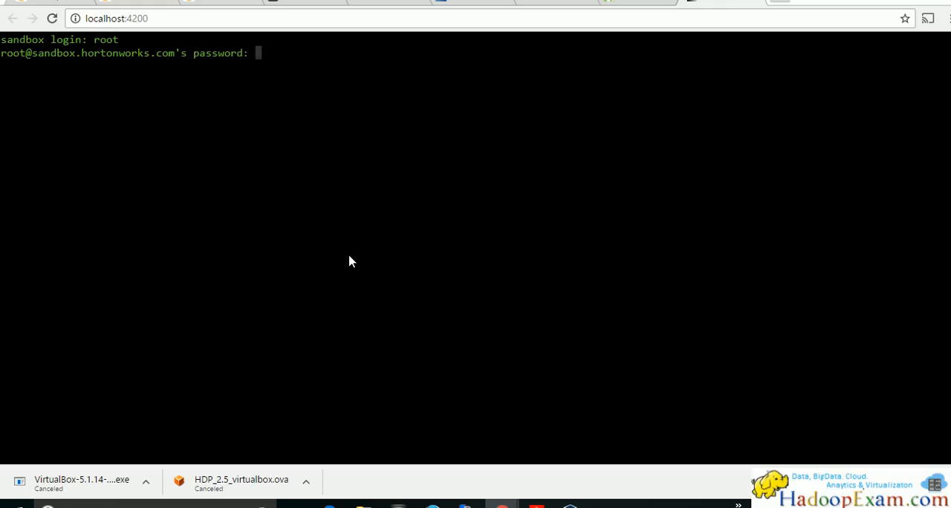
Check the guide for the existing root password and enter it at the shell's password prompt
key("alt+Tab")
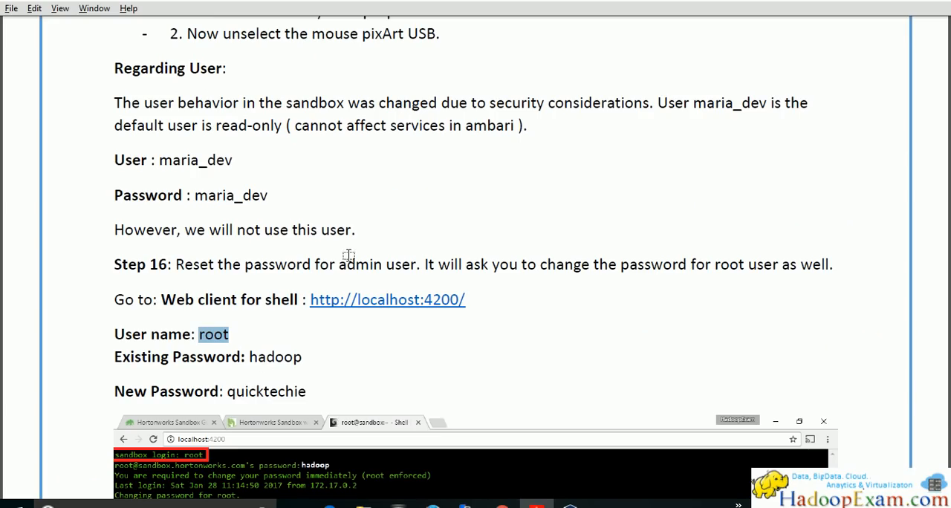
key("alt+Tab")
type("hadoop")
key("Return")
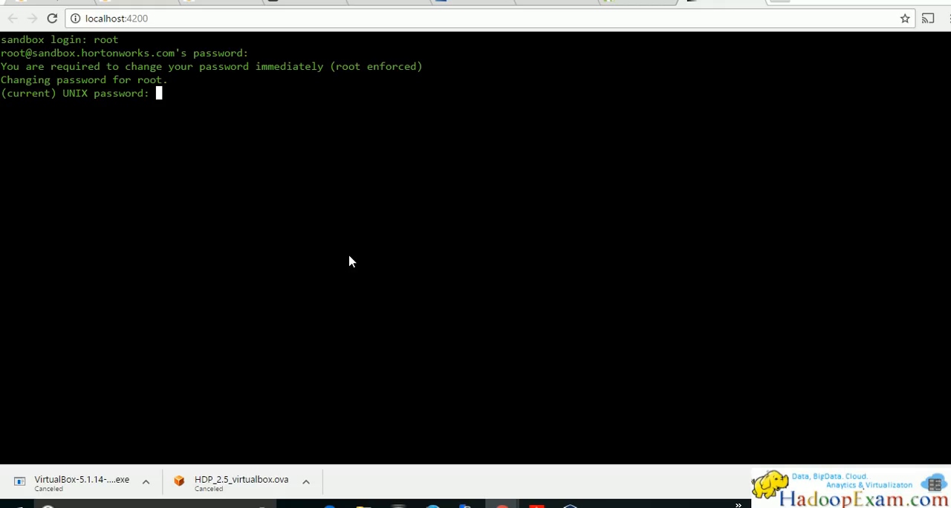
Copy the new root password from Step 16 of the guide and return to the web shell
key("alt+Tab")
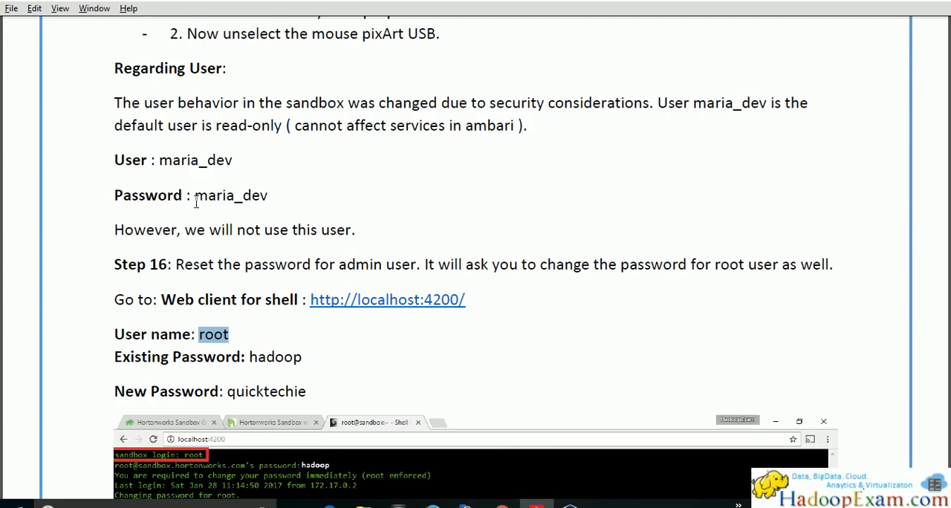
scroll(209, 238, "down", 3)
double_click(266, 260)
right_click(283, 262)
left_click(300, 271)
key("alt+Tab")
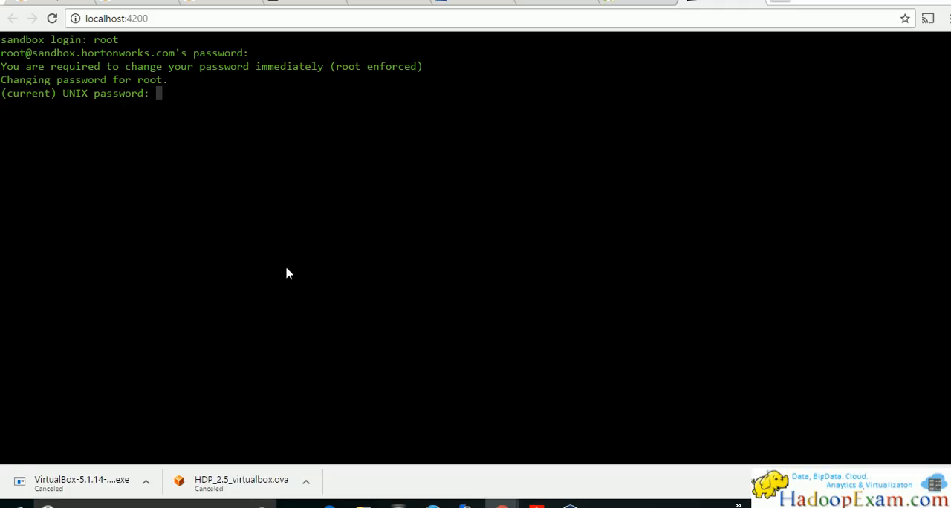
Enter the current root password at the web shell's current UNIX password prompt
right_click(275, 197)
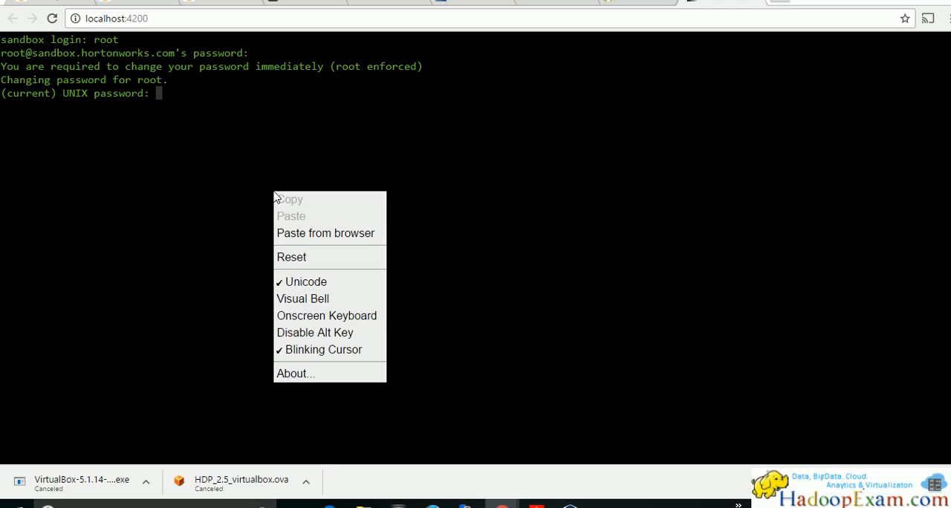
left_click(311, 233)
key("ctrl+v")
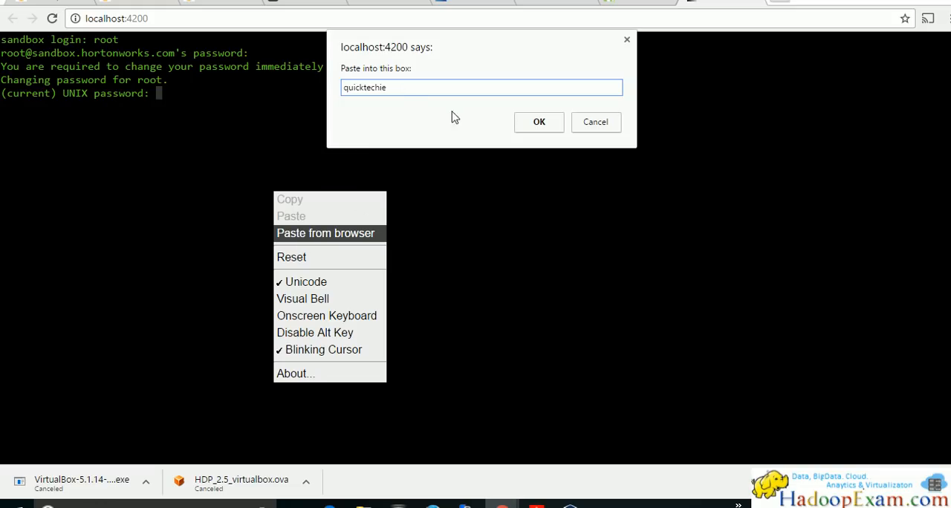
left_click(536, 125)
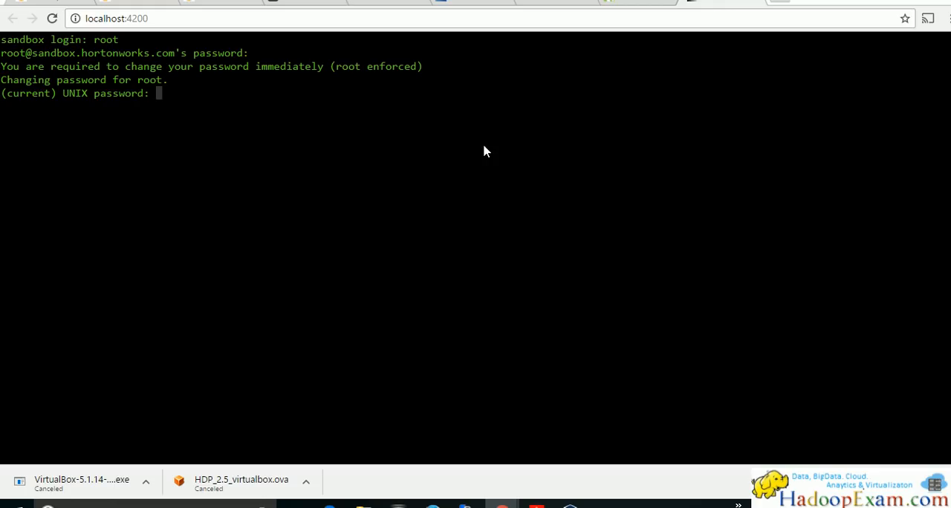
key("Return")
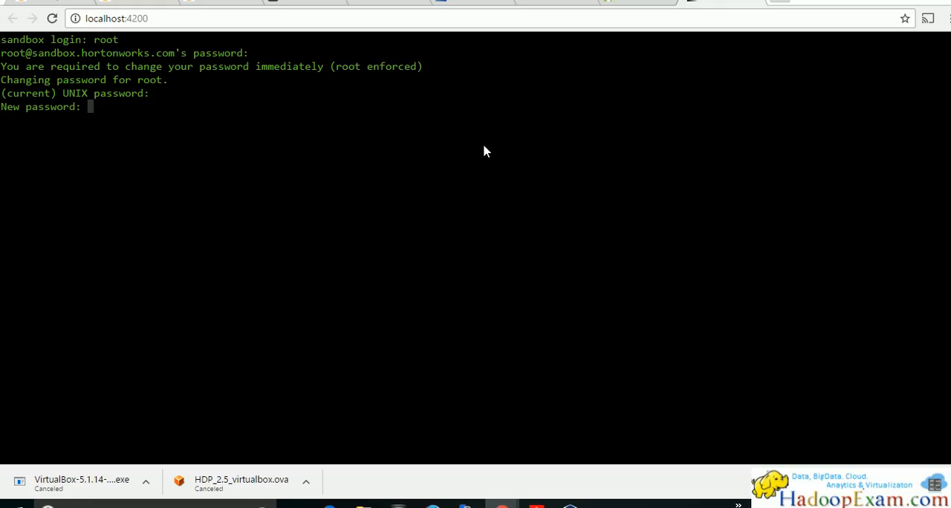
Paste the new root password at the New password prompt and again at the retype prompt
right_click(484, 152)
left_click(510, 189)
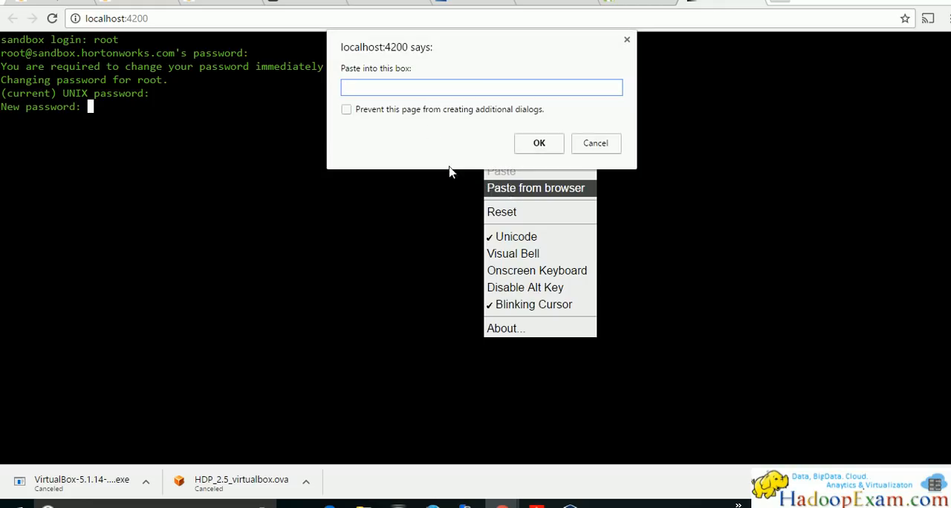
key("ctrl+v")
left_click(539, 144)
key("Return")
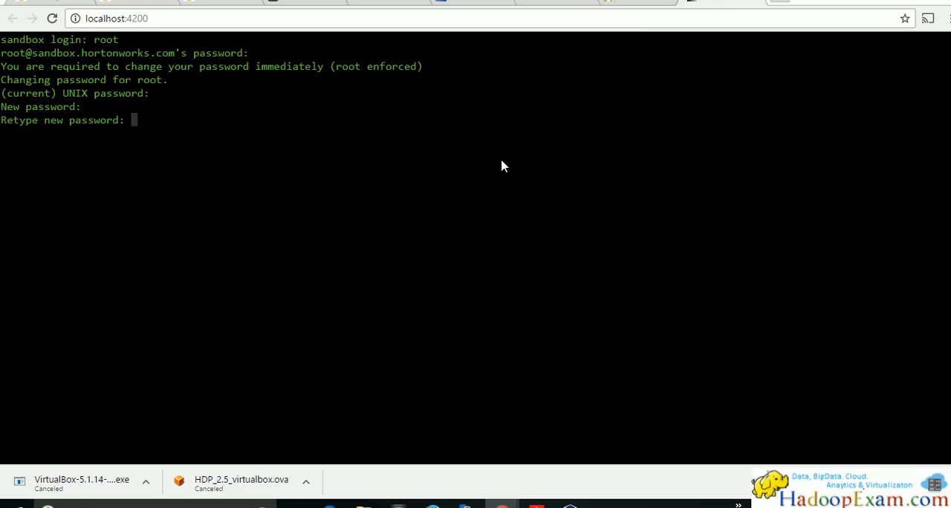
right_click(502, 166)
left_click(520, 209)
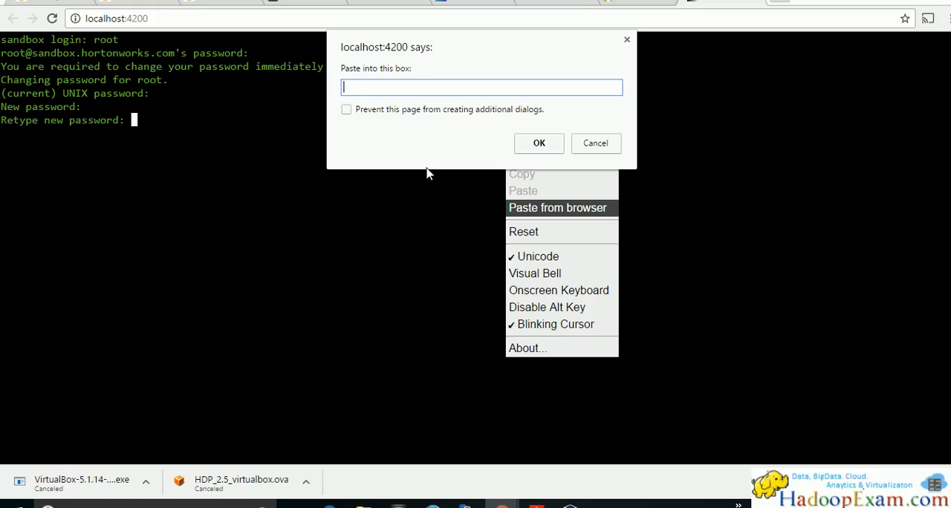
key("ctrl+v")
left_click(525, 144)
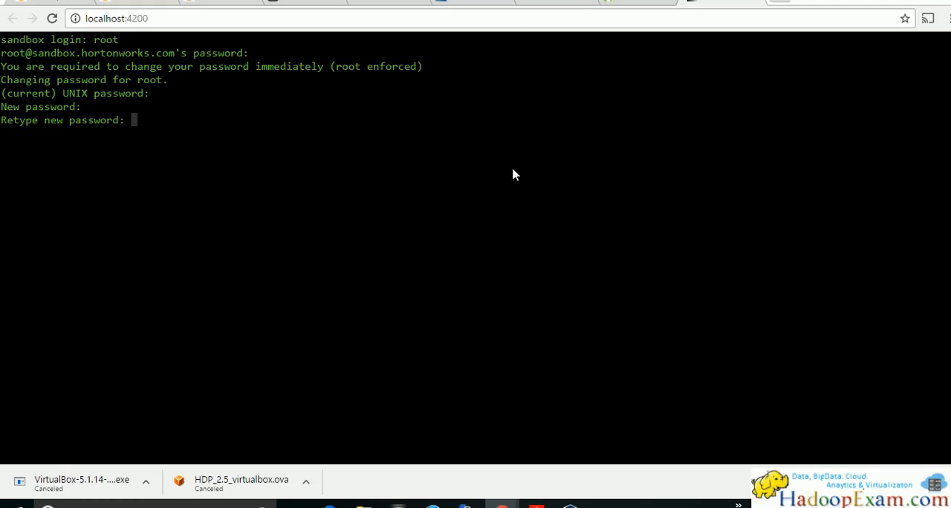
key("Return")
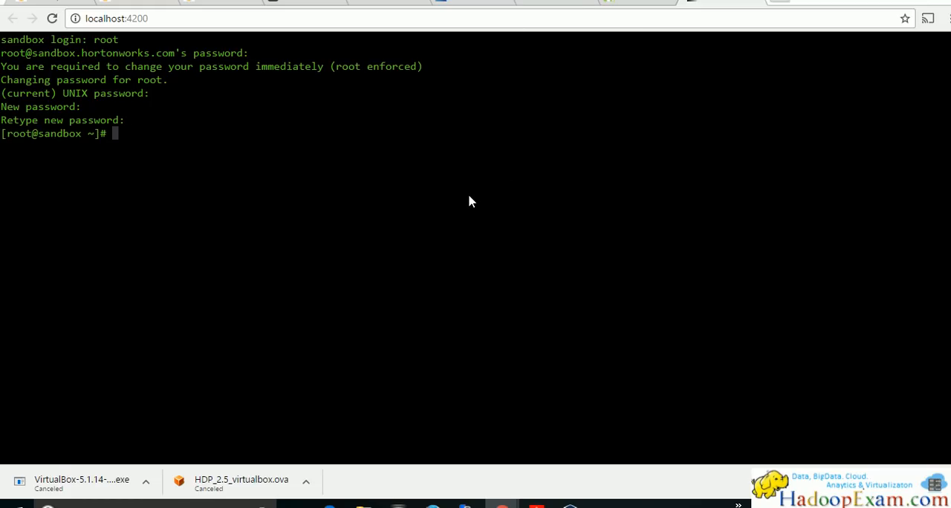
Compare the root user name and password entries in the guide with its example shell session
key("alt+Tab")
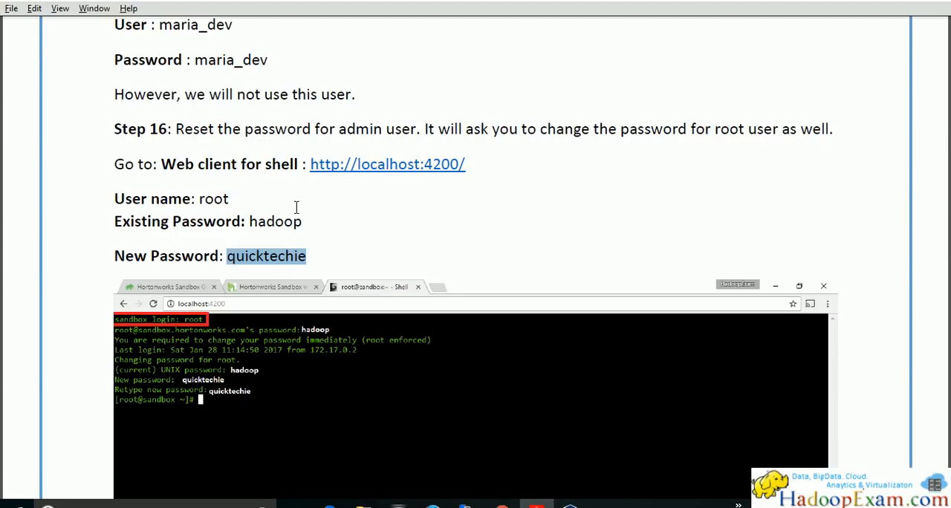
double_click(212, 199)
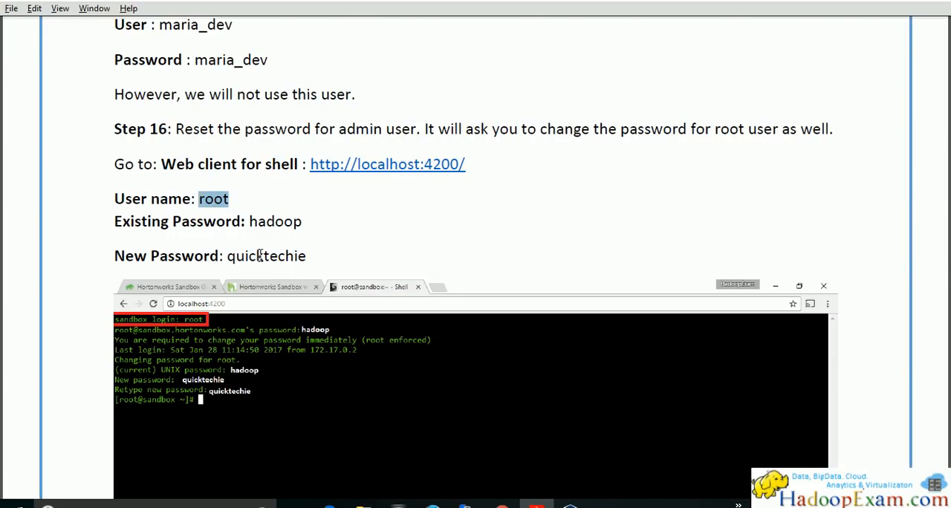
double_click(260, 256)
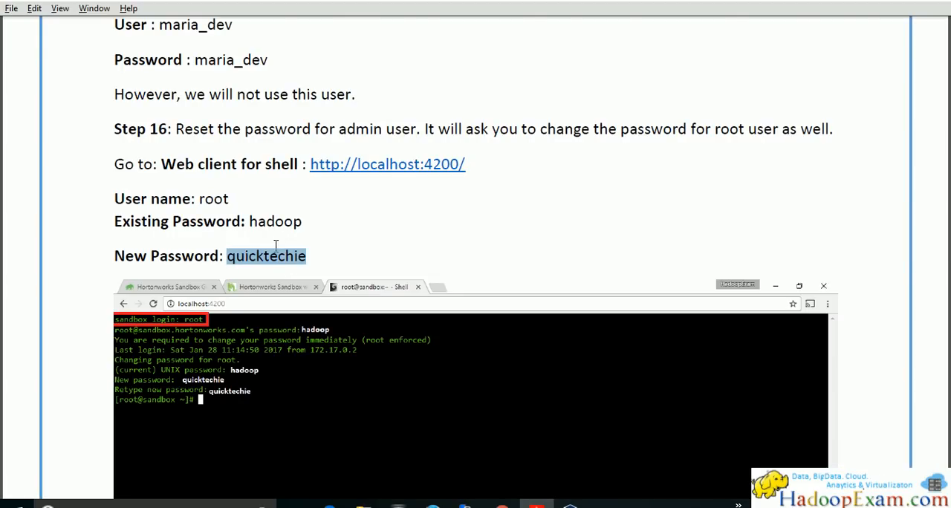
scroll(291, 244, "down", 4)
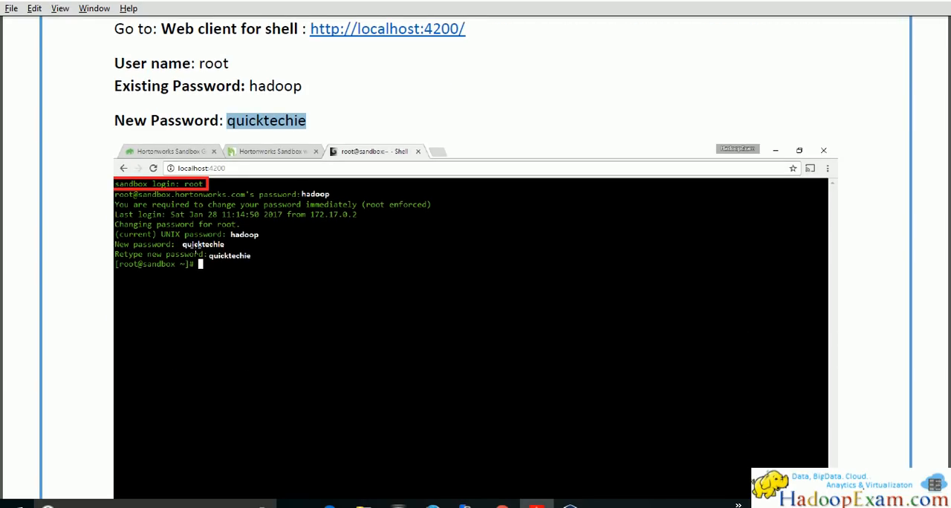
left_click_drag(225, 230, 273, 259)
left_click(173, 232)
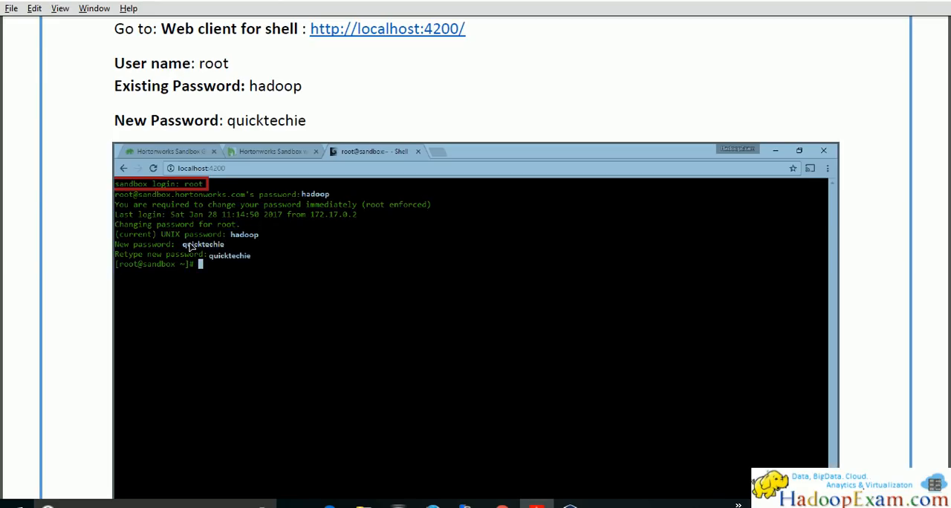
Copy the ambari-admin-password-reset command from Step 17 of the guide and return to the web shell
scroll(233, 198, "down", 6)
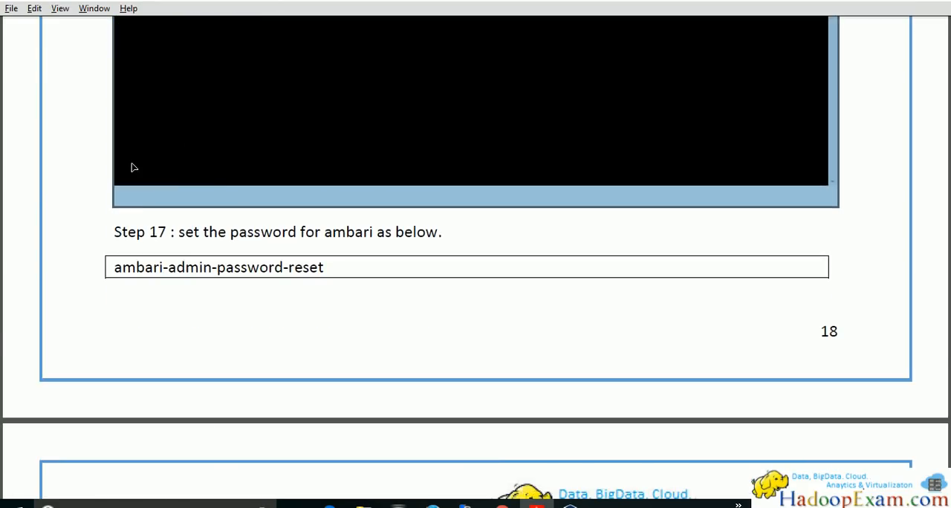
scroll(322, 251, "up", 1)
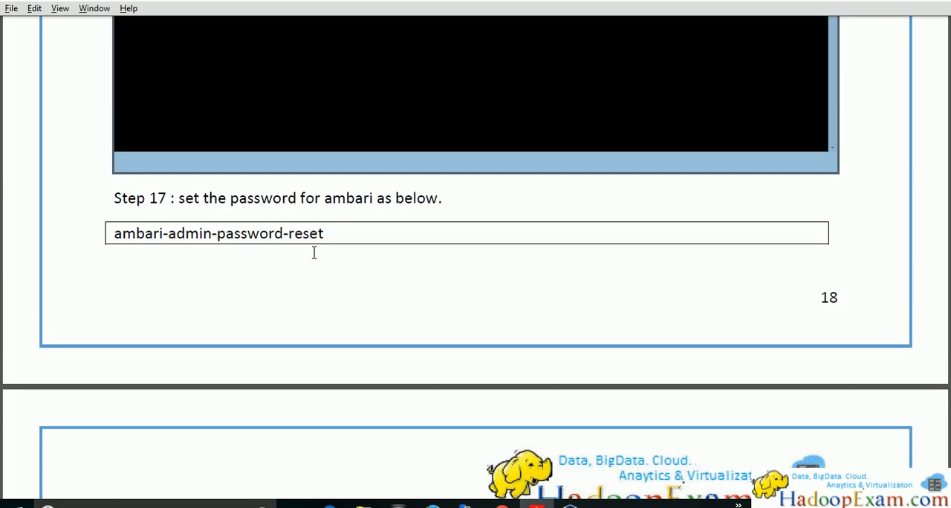
left_click(344, 237)
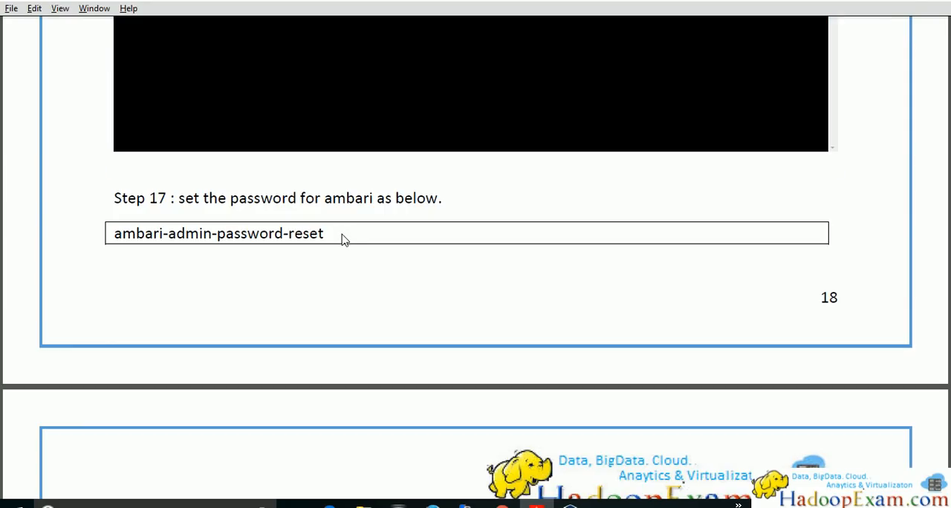
left_click_drag(325, 233, 113, 236)
key("ctrl+c")
key("alt+Tab")
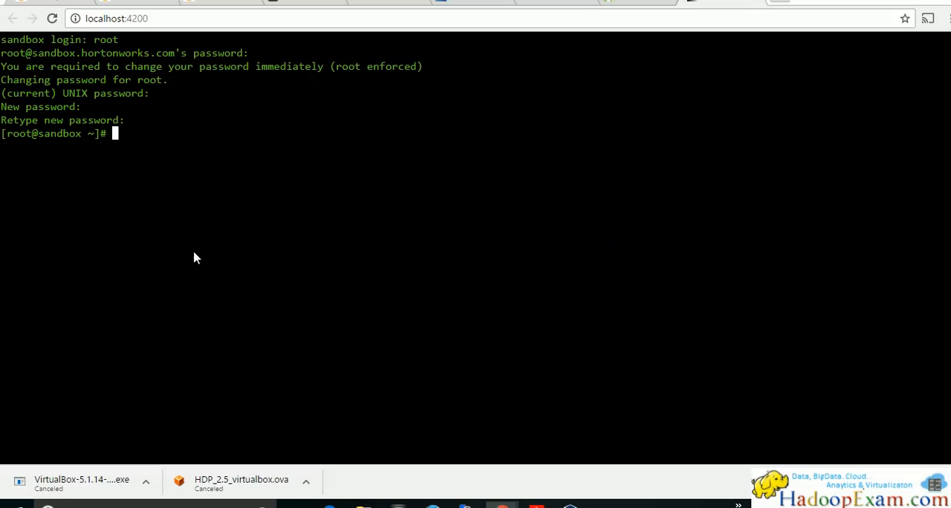
Run ambari-admin-password-reset in the web shell, then enter and retype the new admin password
right_click(344, 184)
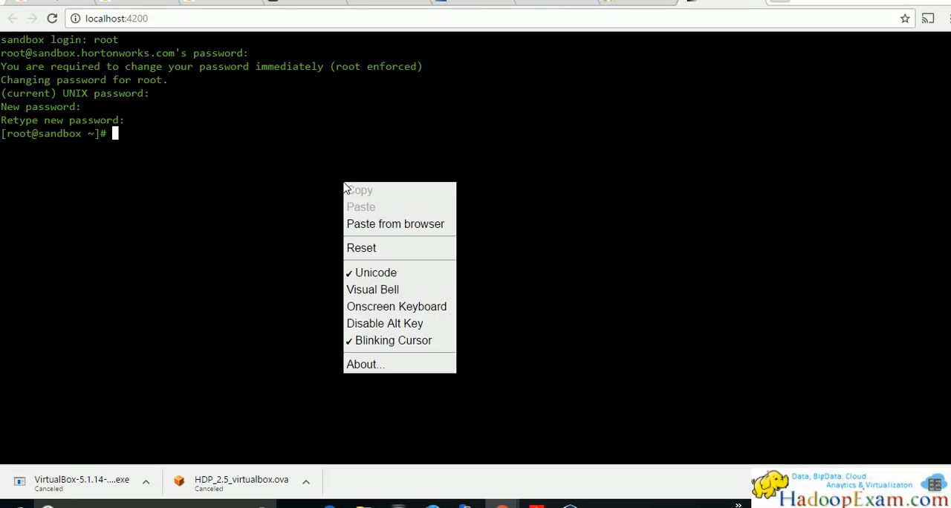
left_click(386, 226)
key("ctrl+v")
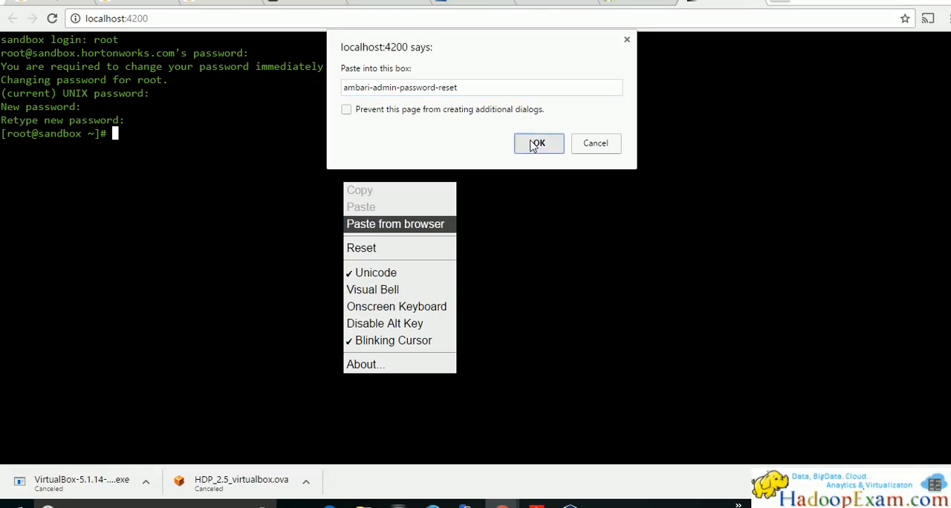
left_click(538, 144)
key("Return")
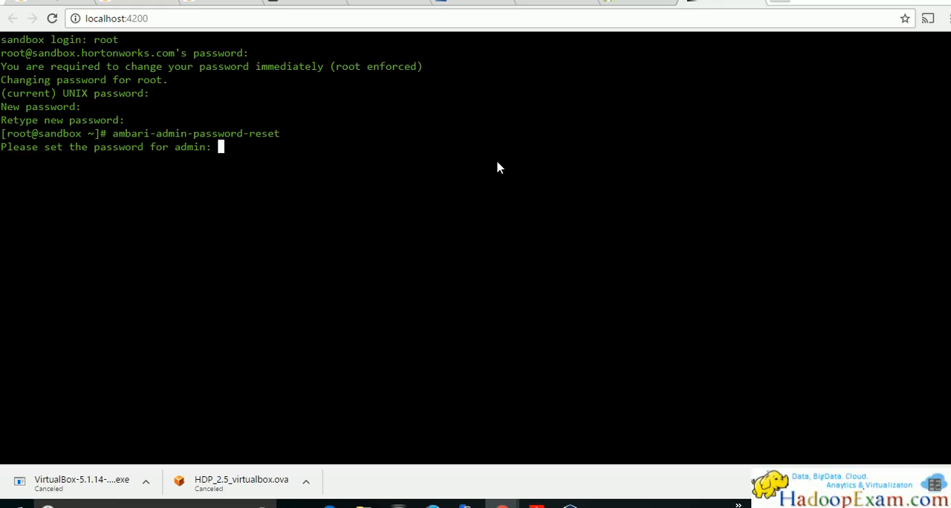
key("Return")
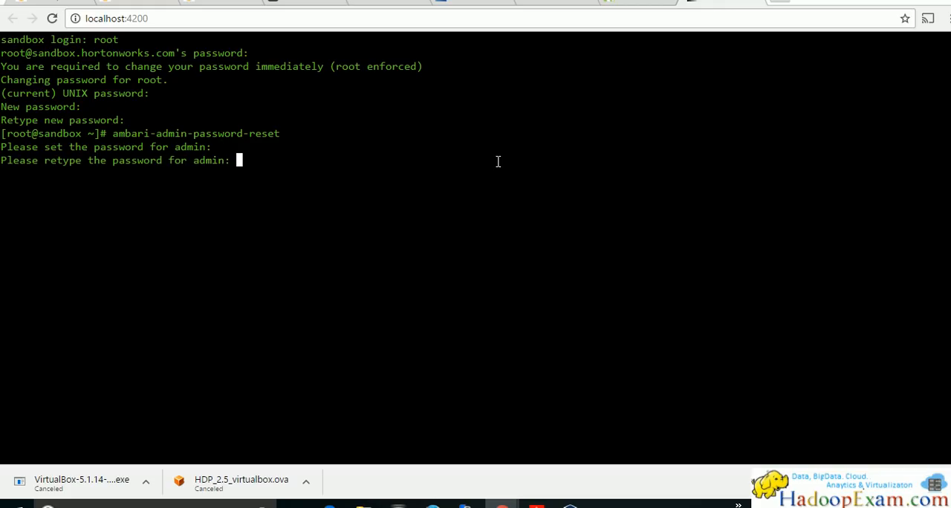
key("Return")
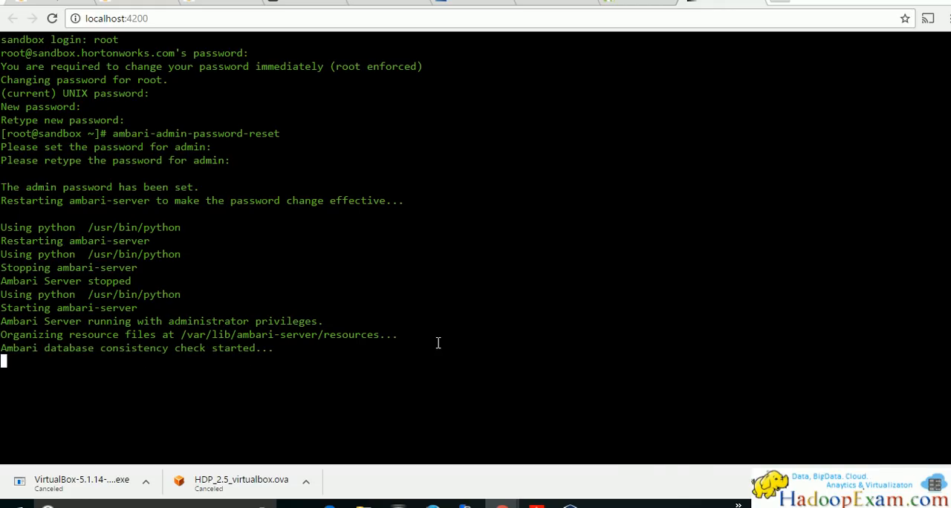
Read the guide's Ambari admin login details and restart note, and return to the web shell
key("alt+Tab")
scroll(253, 285, "down", 4)
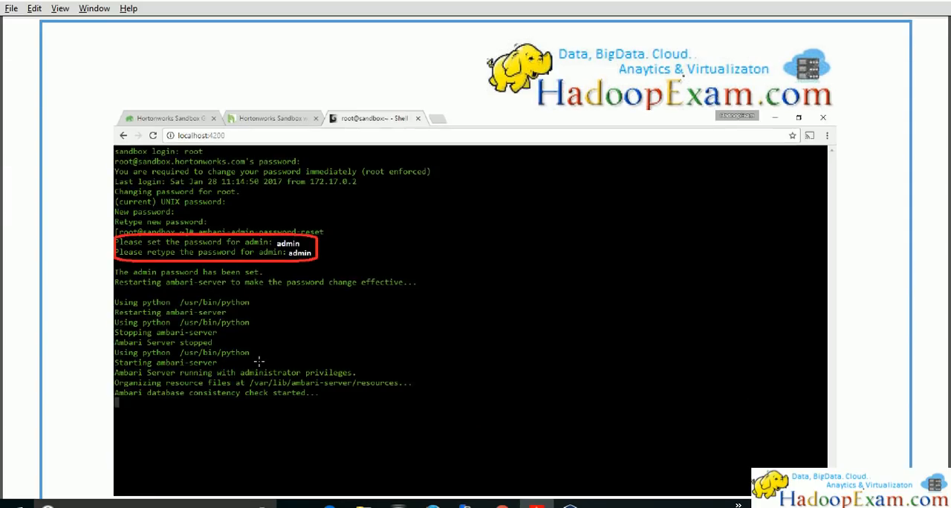
scroll(238, 348, "down", 3)
scroll(232, 317, "down", 3)
double_click(176, 270)
double_click(210, 307)
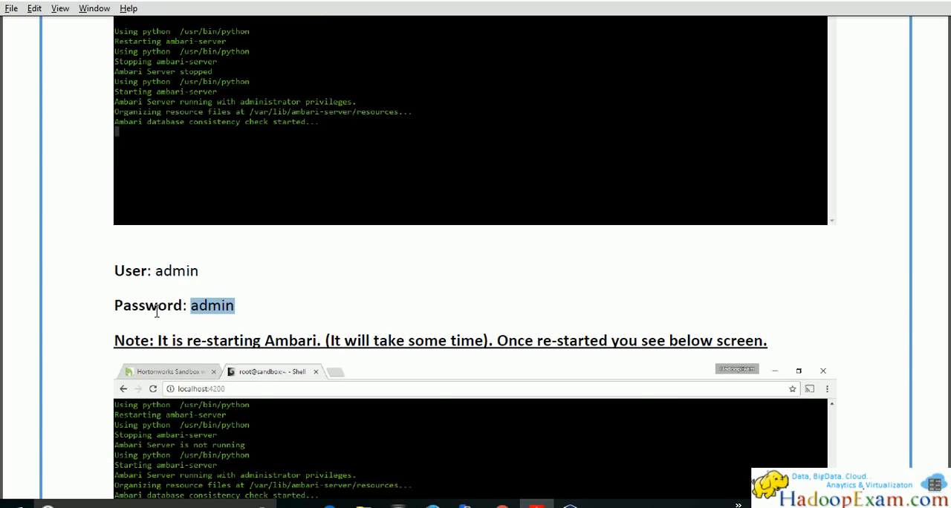
key("alt+Tab")
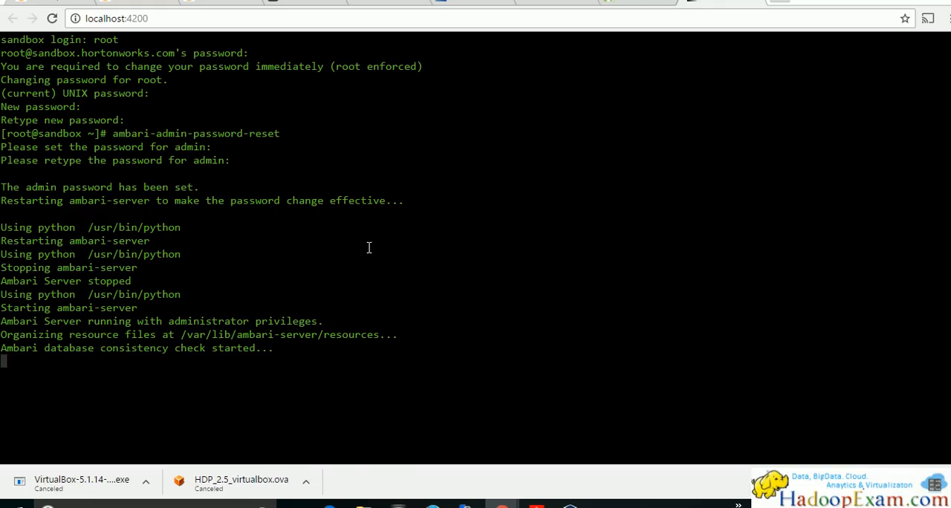
Switch to the Ambari dashboard at 127.0.0.1:8080, close the account menu and reload the page
key("alt+Tab")
key("alt+Tab")
key("alt+Tab")
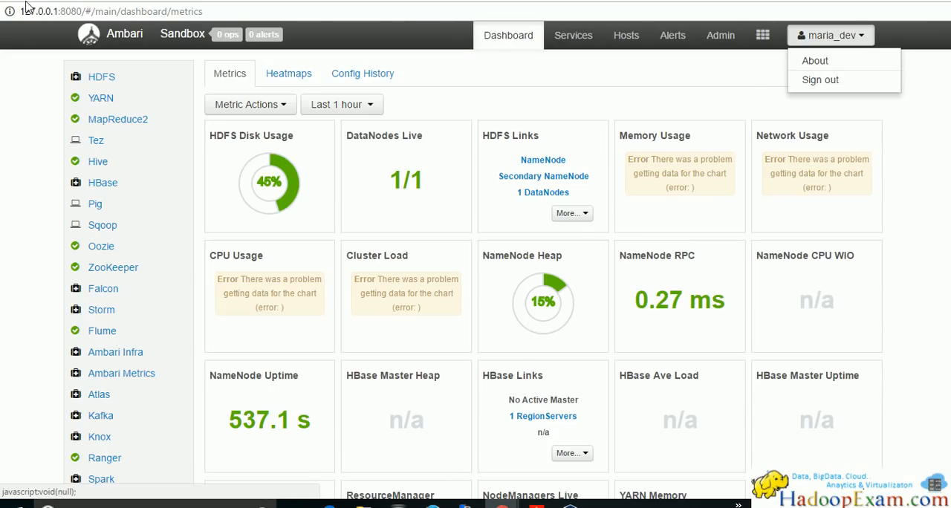
left_click(1, 116)
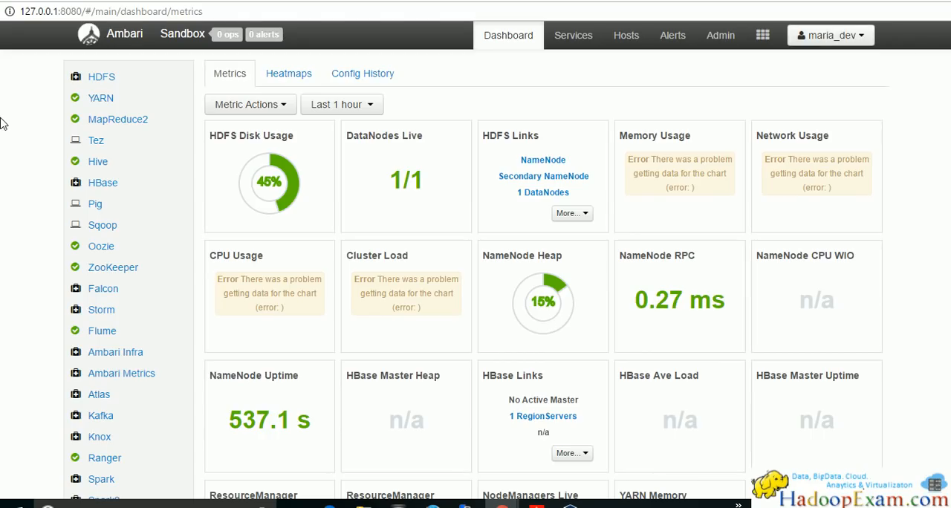
key("F5")
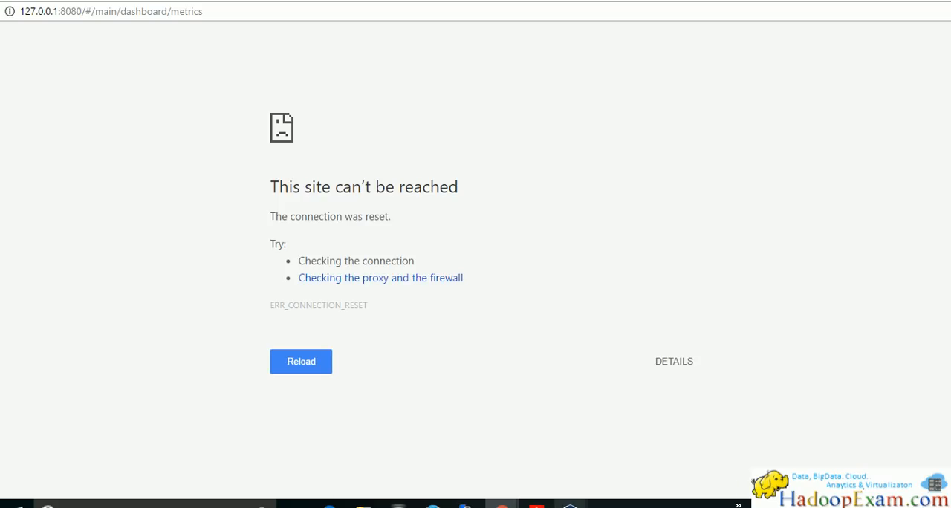
Check the running Hortonworks Docker Sandbox window in VirtualBox and return to the browser
mouse_move(570, 506)
left_click(630, 449)
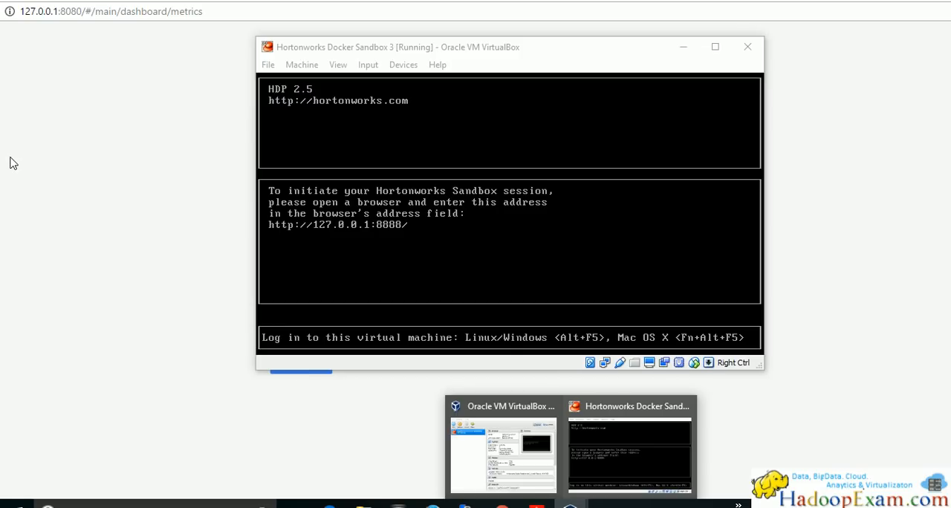
left_click(10, 159)
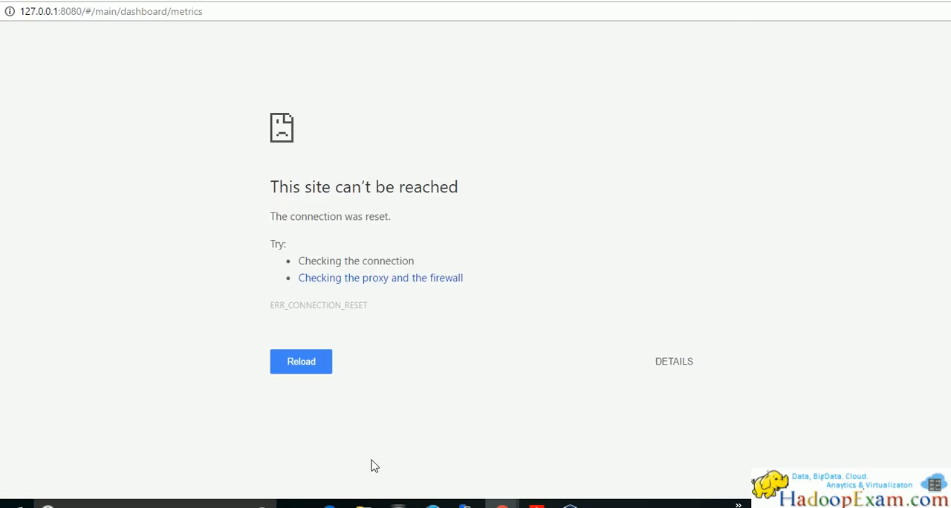
Check the Ambari restart in the web shell and switch to the sandbox welcome page at 127.0.0.1:8888
mouse_move(502, 505)
left_click(424, 455)
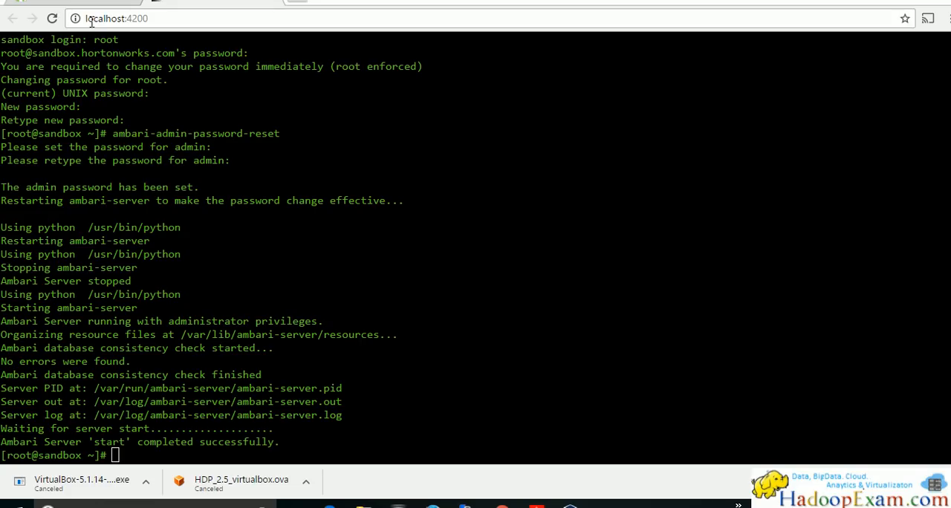
left_click(78, 2)
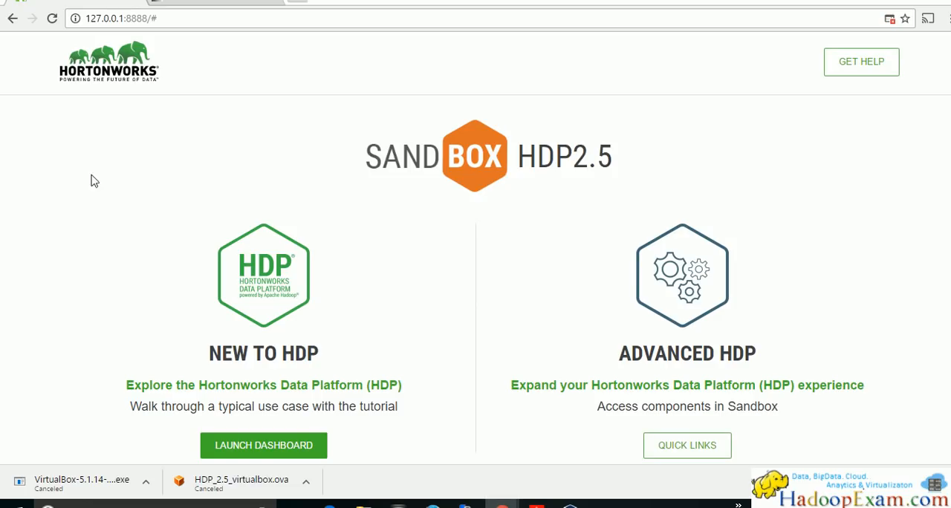
Launch Ambari from the sandbox welcome page and sign in as admin with the account password
left_click(242, 448)
double_click(365, 164)
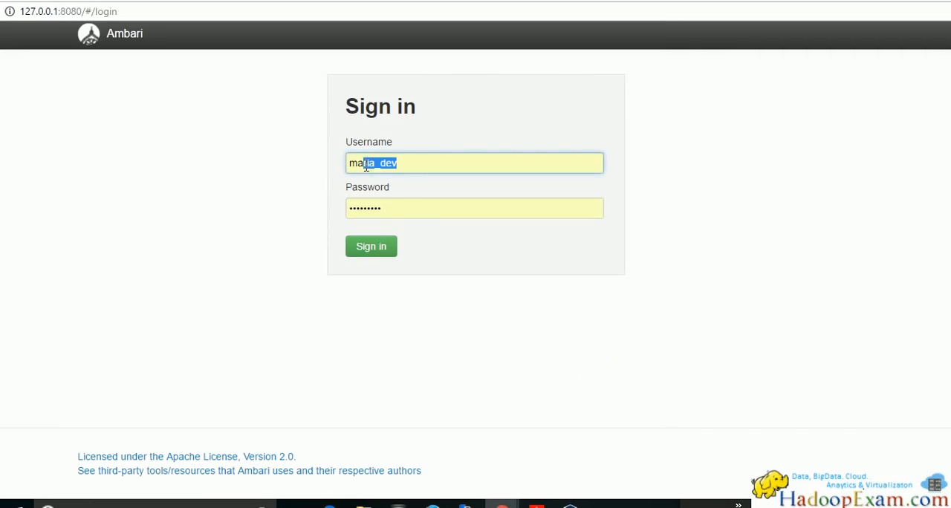
type("admi")
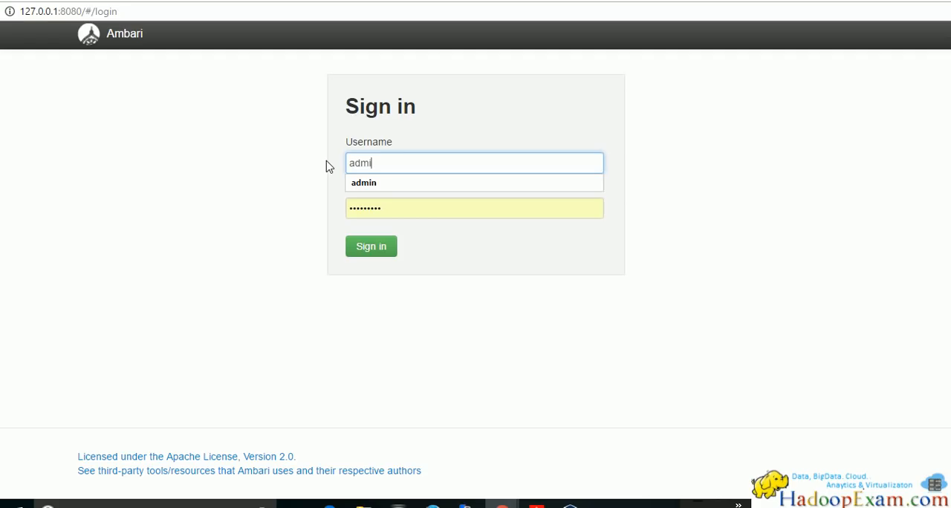
type("n")
key("Tab")
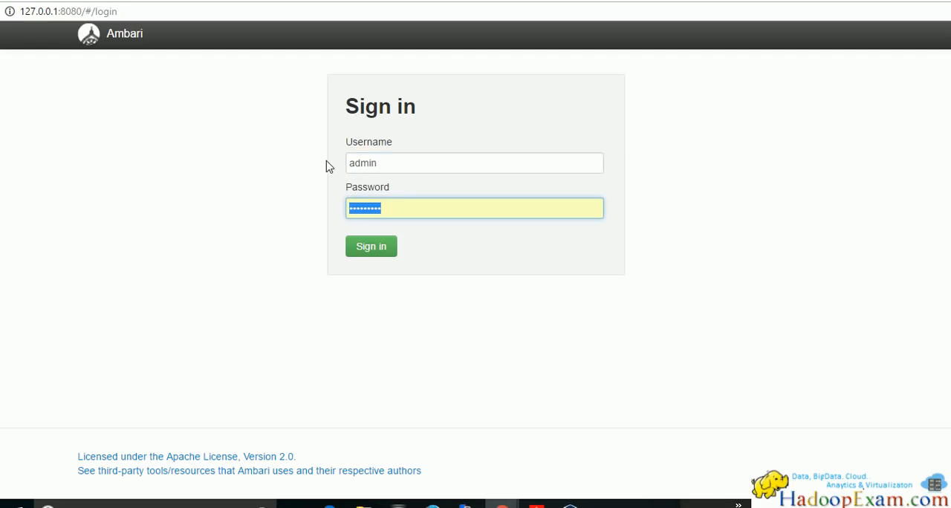
type("admin")
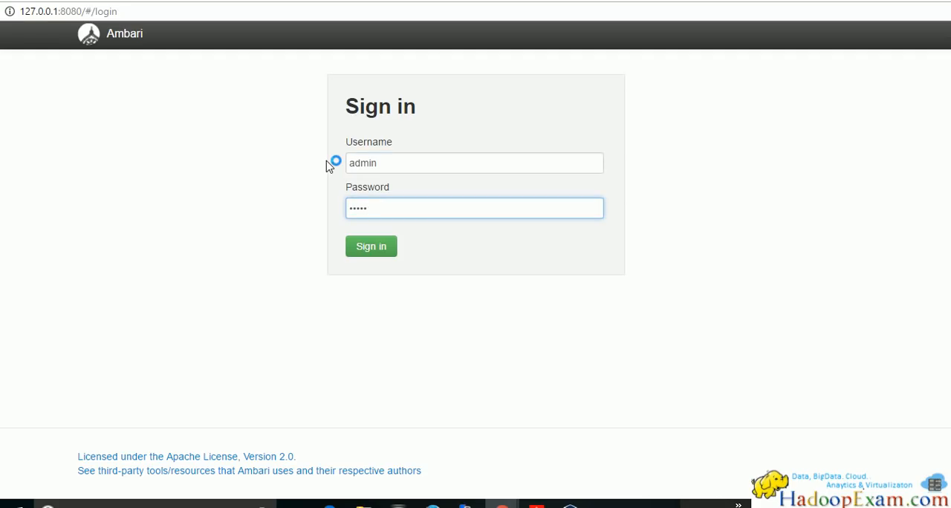
left_click(383, 247)
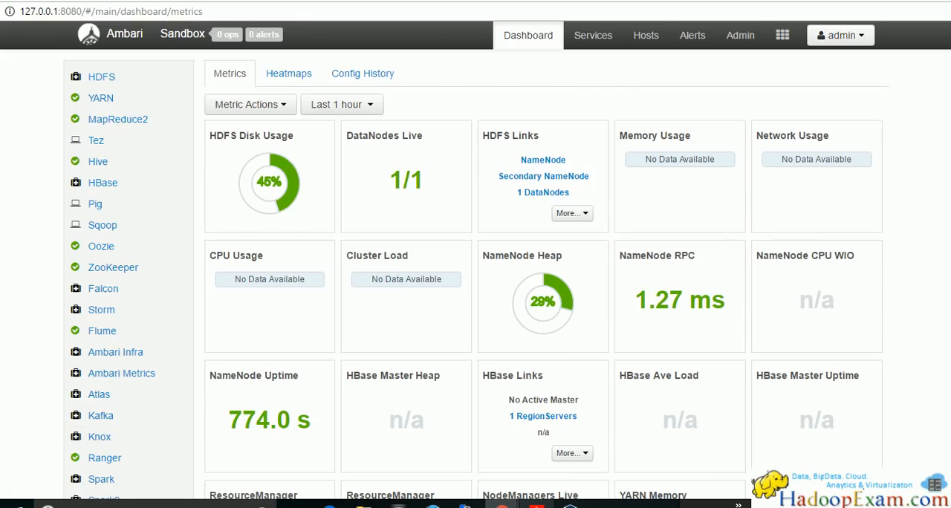
Check the Ambari user and password lines in the PDF guide against the open dashboard and return to Ambari
left_click(537, 504)
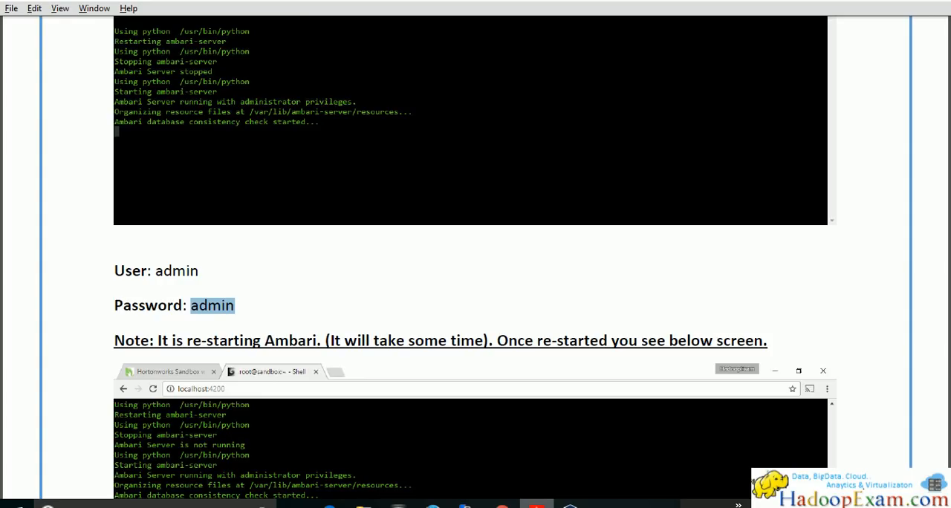
left_click(537, 505)
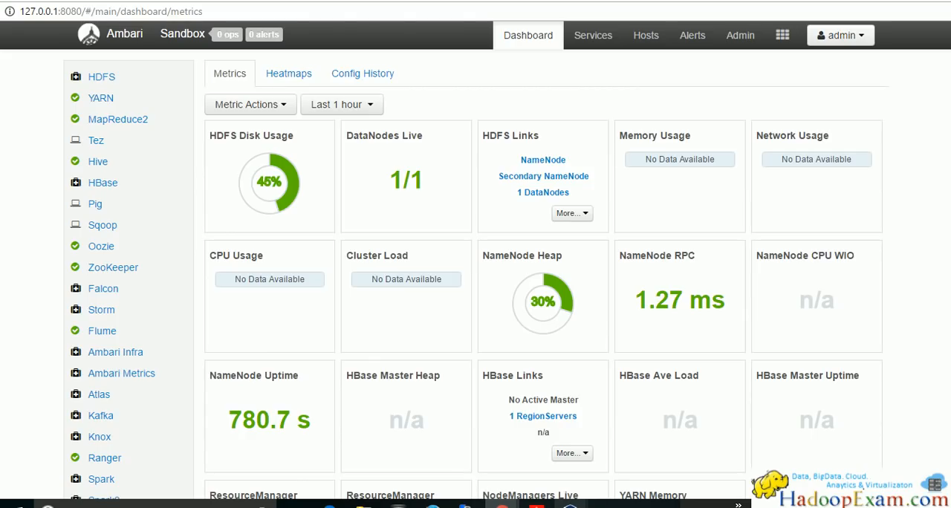
mouse_move(503, 506)
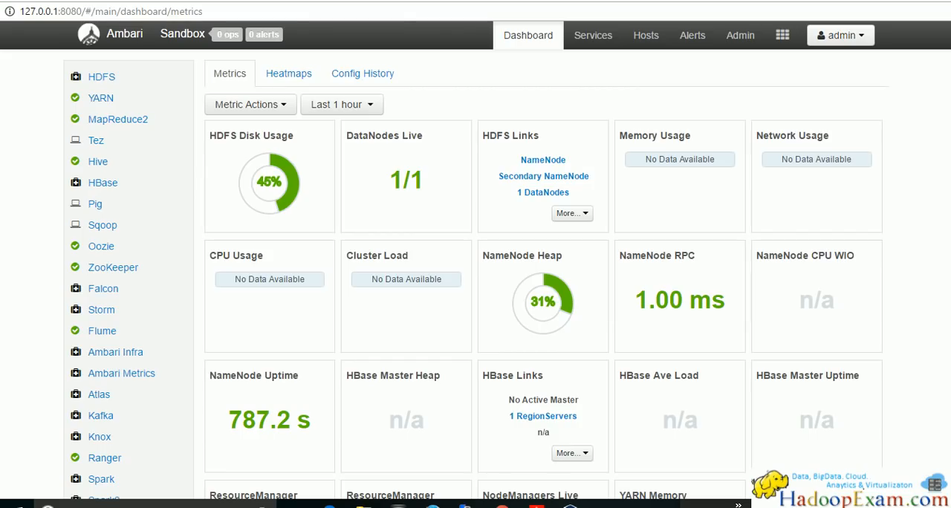
key("alt+Tab")
double_click(165, 271)
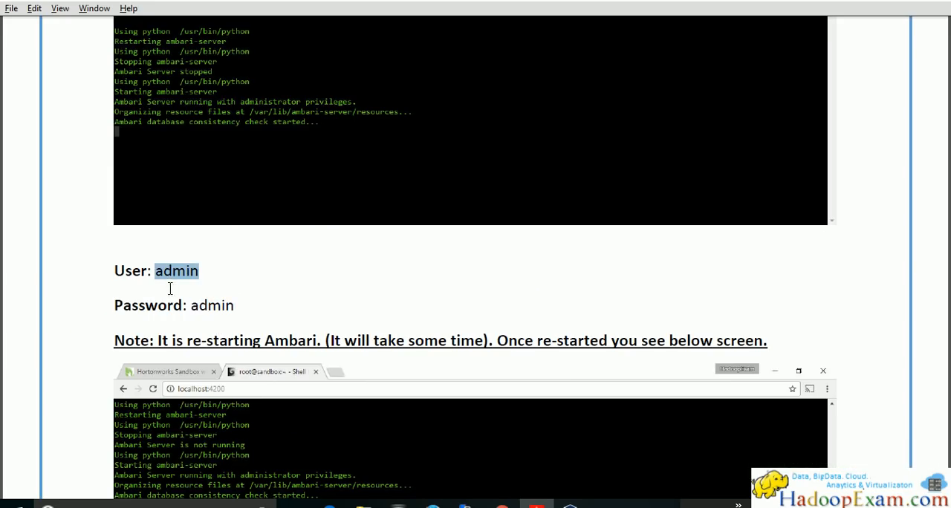
double_click(218, 307)
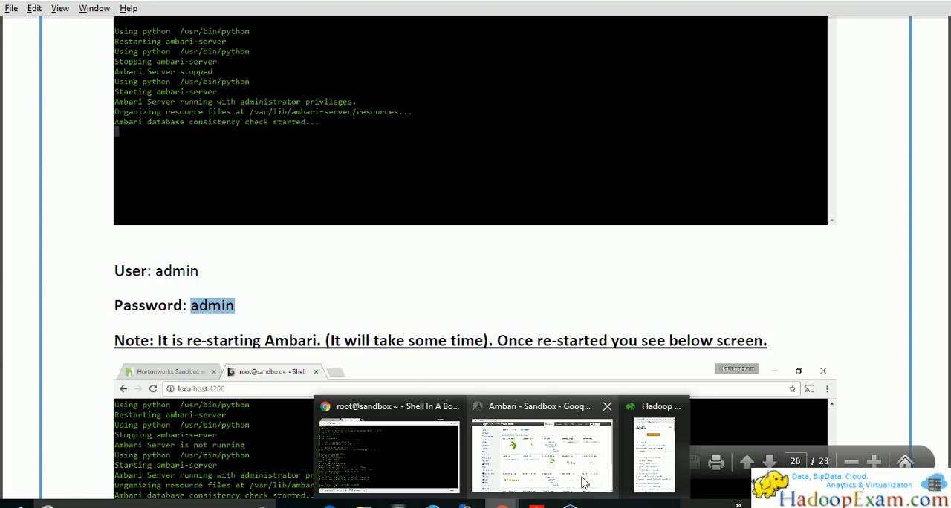
left_click(584, 483)
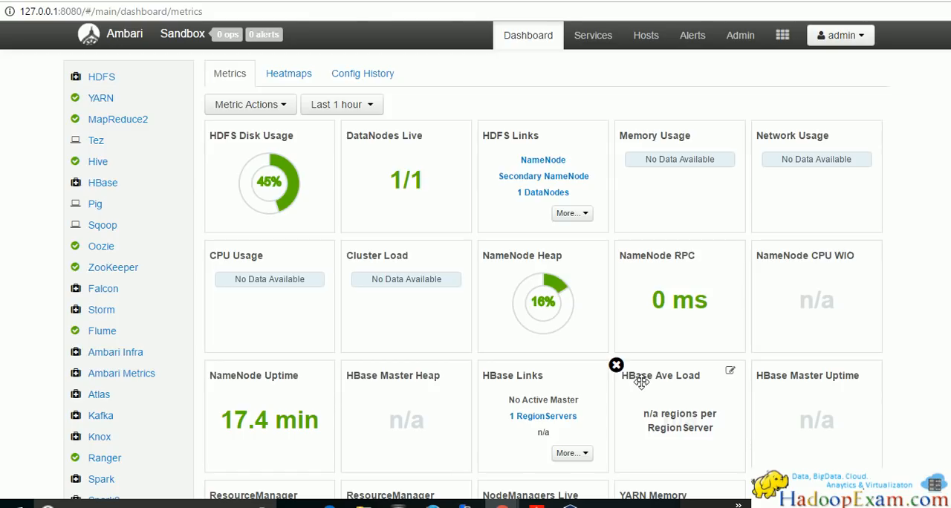
Switch to the PDF guide and review the Ambari password reset, the restart note and the Step 18 login instructions
key("alt+Tab")
scroll(321, 309, "up", 2)
scroll(321, 310, "down", 2)
scroll(323, 312, "up", 1)
scroll(333, 312, "down", 5)
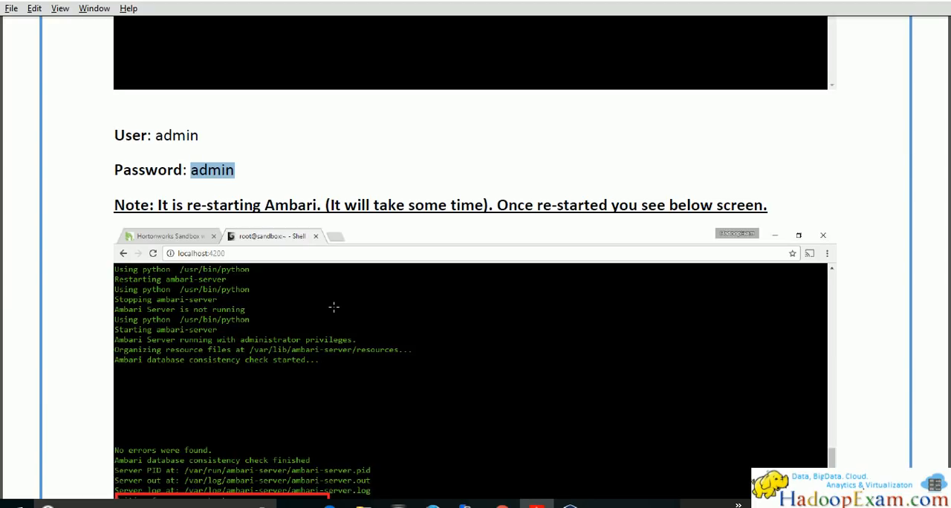
scroll(334, 307, "down", 1)
scroll(334, 307, "down", 1)
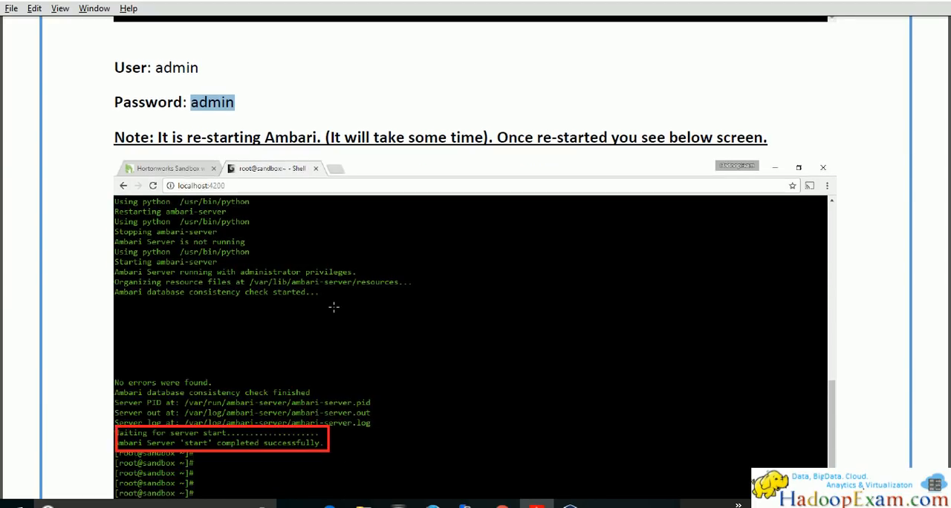
scroll(333, 307, "up", 20)
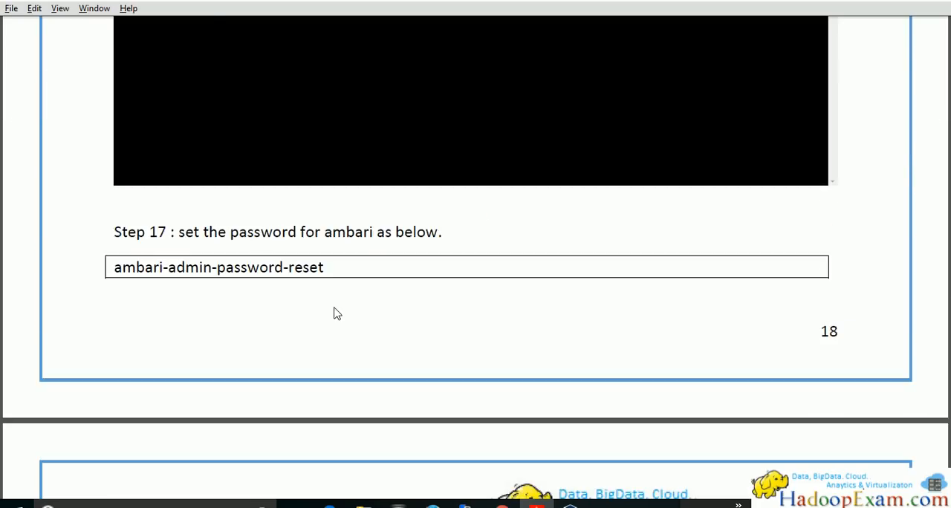
scroll(337, 313, "up", 3)
scroll(335, 309, "down", 20)
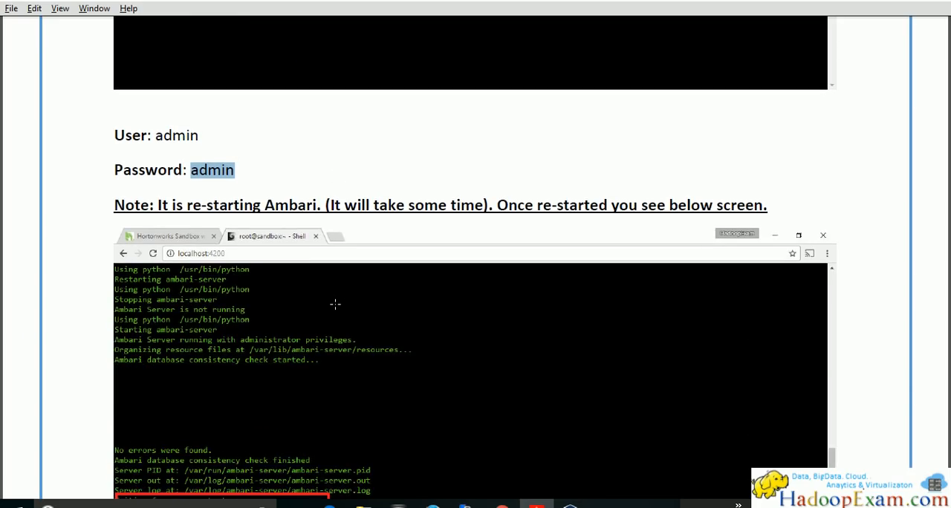
scroll(335, 304, "down", 4)
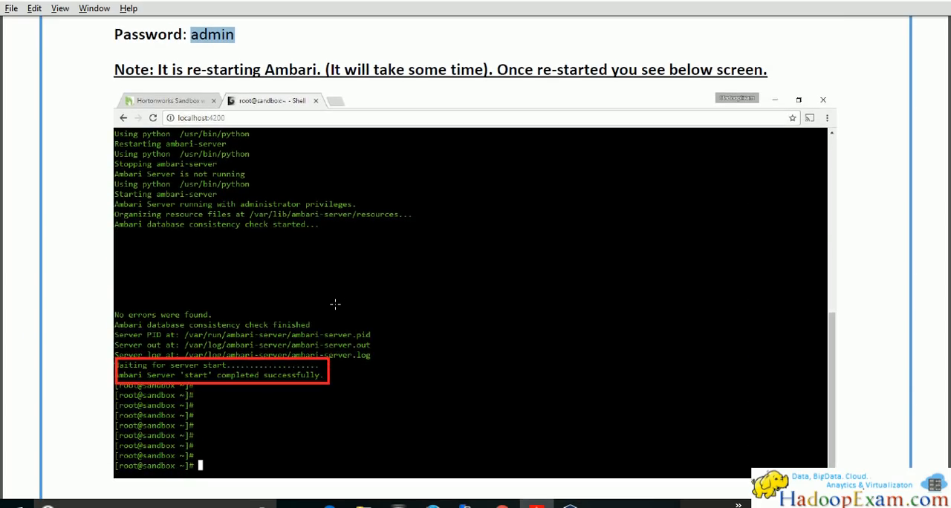
scroll(335, 304, "down", 3)
scroll(336, 304, "down", 15)
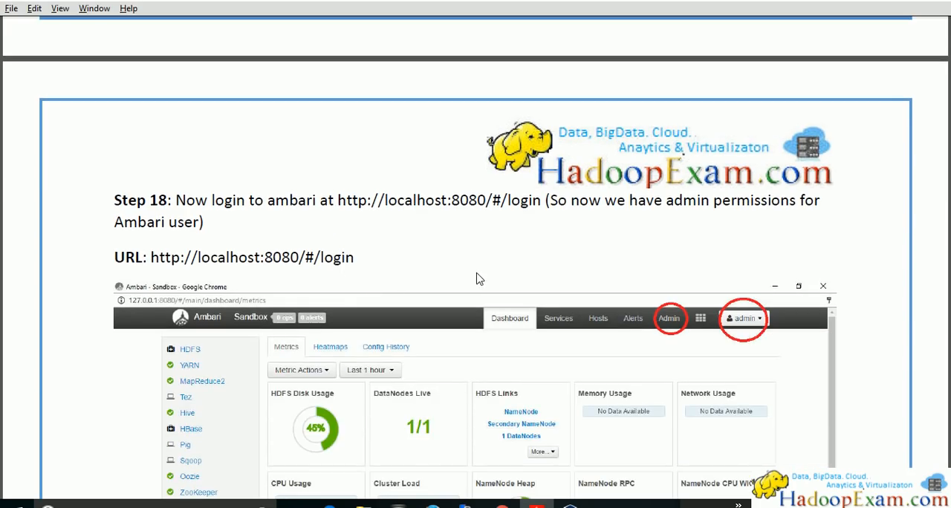
Read the guide's Next Session note and highlight the heading "Accessing Sandbox using Putty:"
scroll(421, 272, "down", 15)
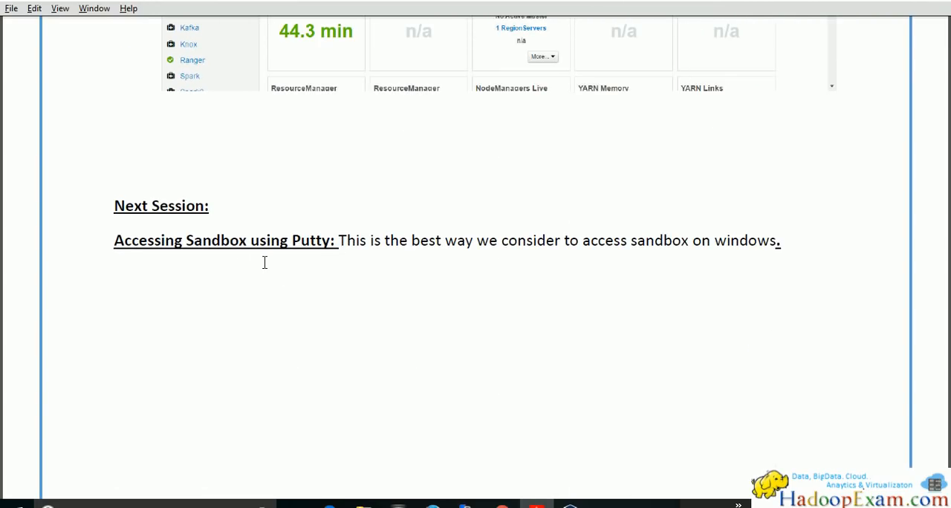
left_click_drag(335, 241, 179, 248)
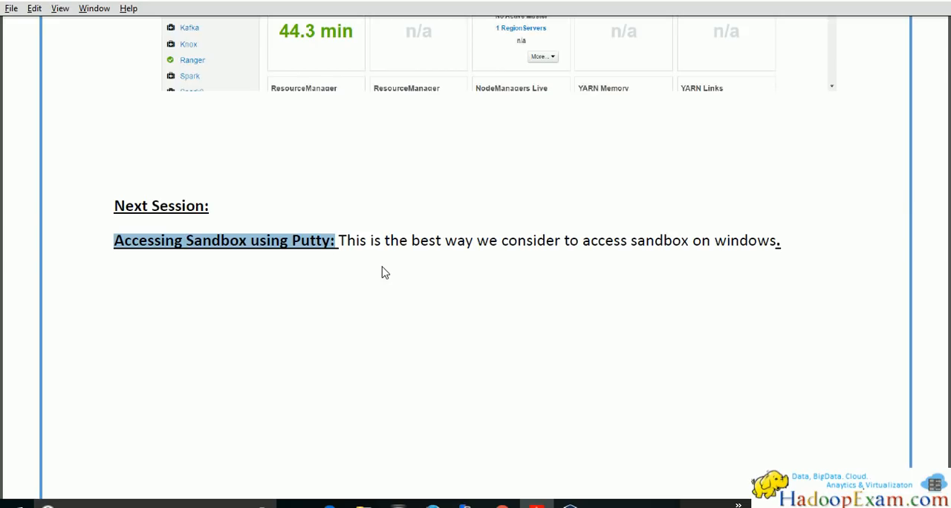
scroll(385, 273, "down", 1)
scroll(385, 273, "up", 1)
scroll(387, 263, "down", 8)
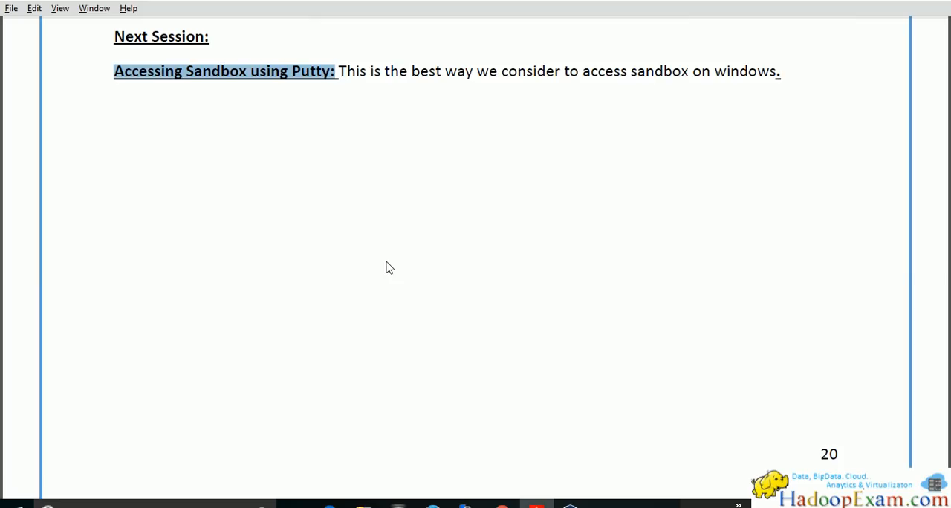
scroll(386, 263, "up", 6)
scroll(387, 267, "up", 4)
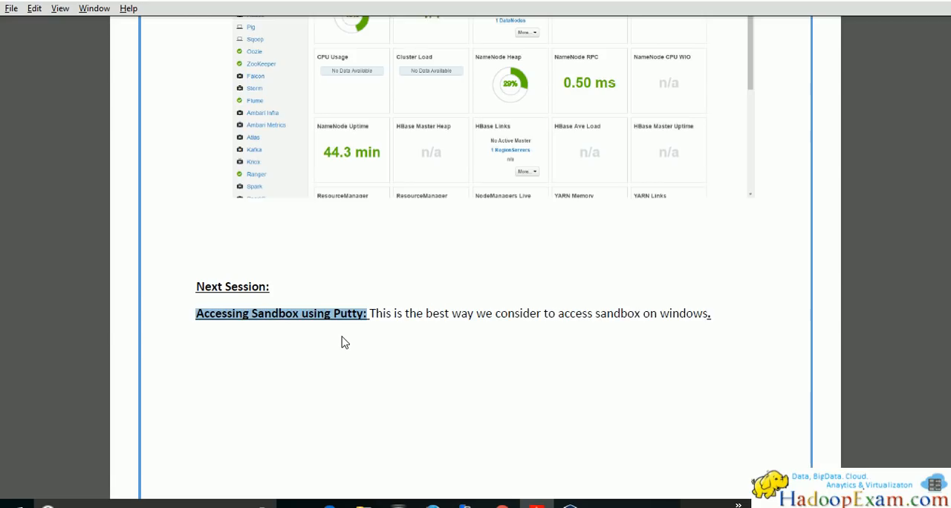
Look through the guide's closing list of training and certification packages
scroll(343, 341, "down", 8)
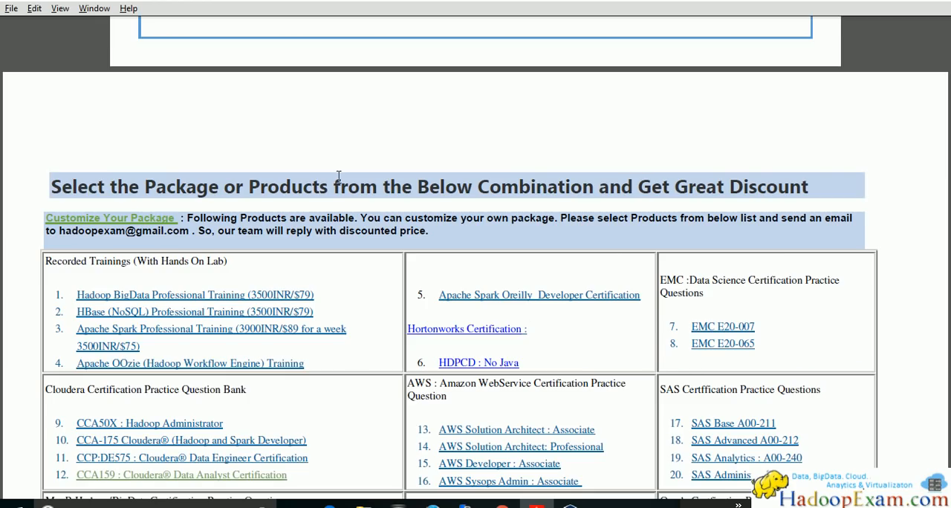
scroll(533, 407, "down", 4)
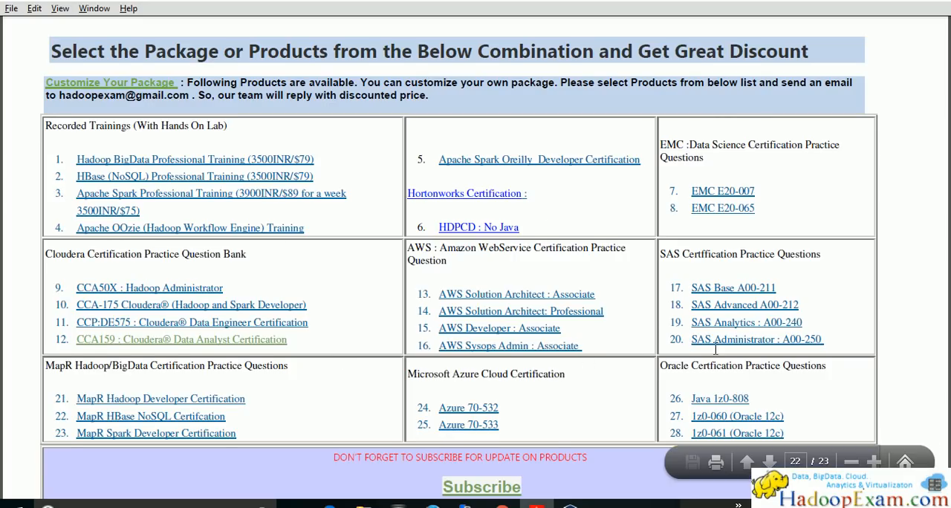
scroll(358, 358, "down", 1)
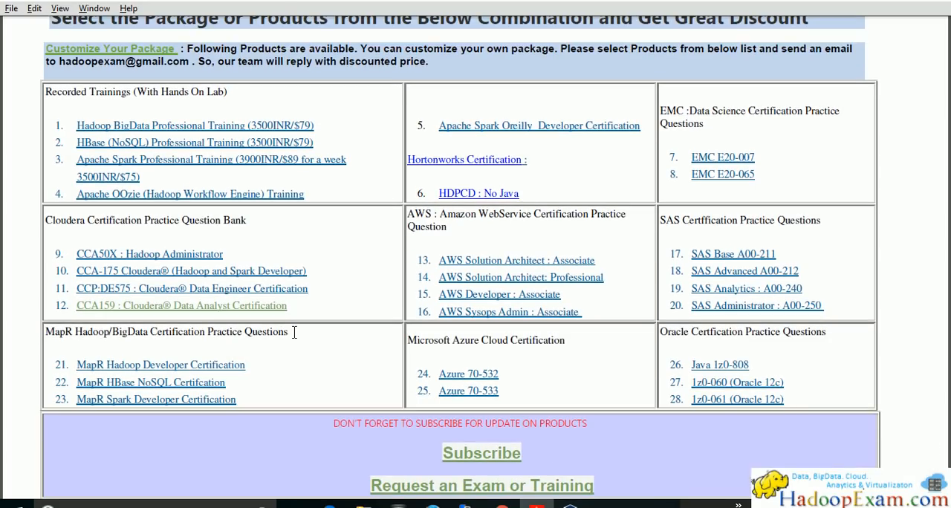